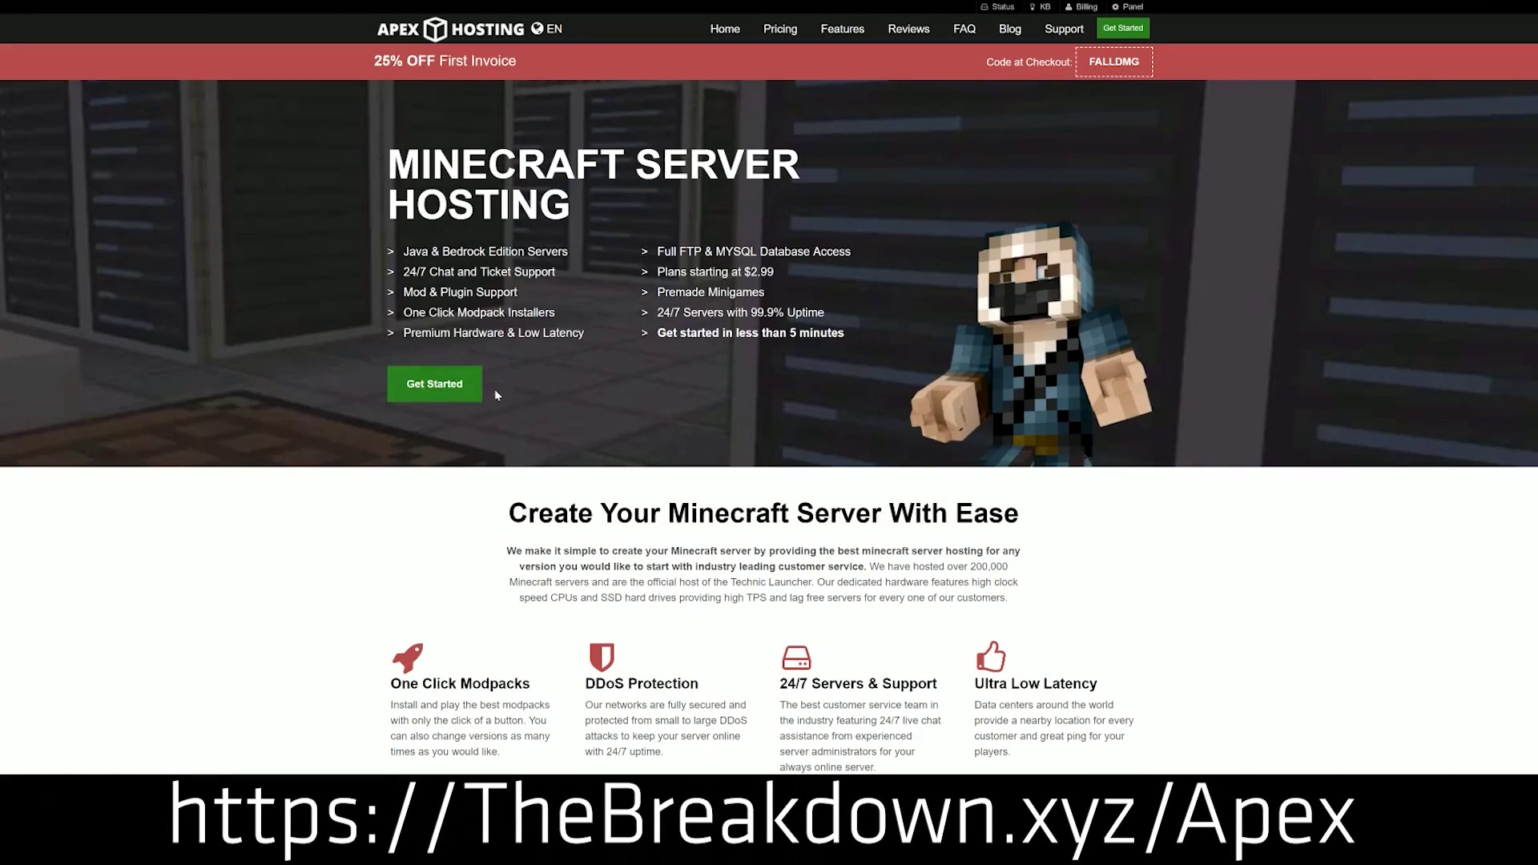
- Highlight the Apex Hosting feature texts, then open Server 2's JAR version list showing Paper 1.13.2
{"action": "scroll", "coordinate": [601, 480], "scroll_direction": "down", "scroll_amount": 4}
{"action": "left_click_drag", "start_coordinate": [390, 359], "coordinate": [941, 366]}
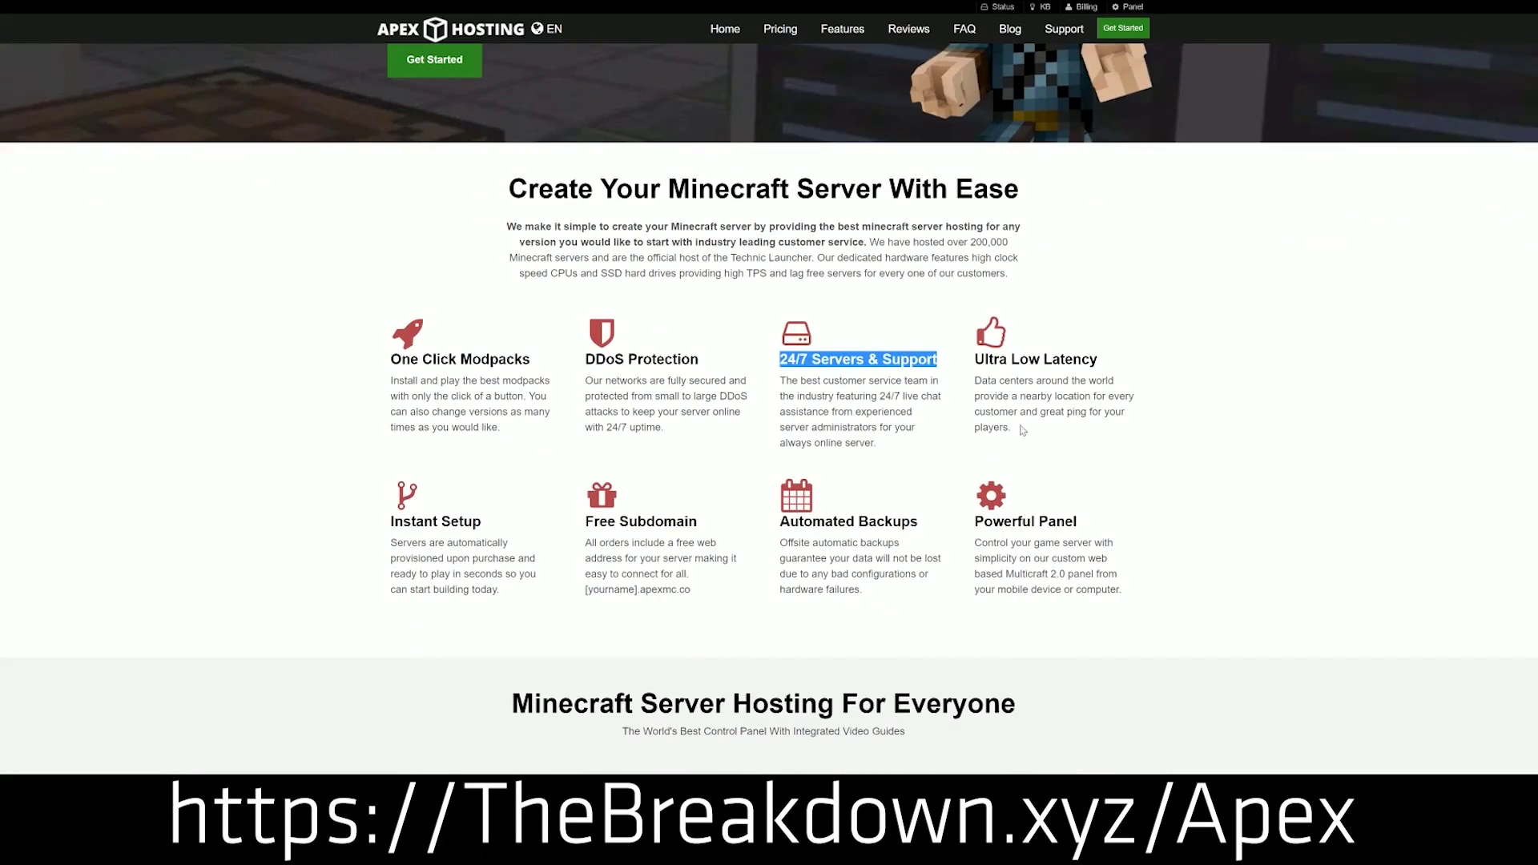
{"action": "left_click_drag", "start_coordinate": [778, 522], "coordinate": [964, 522]}
{"action": "left_click", "coordinate": [713, 524]}
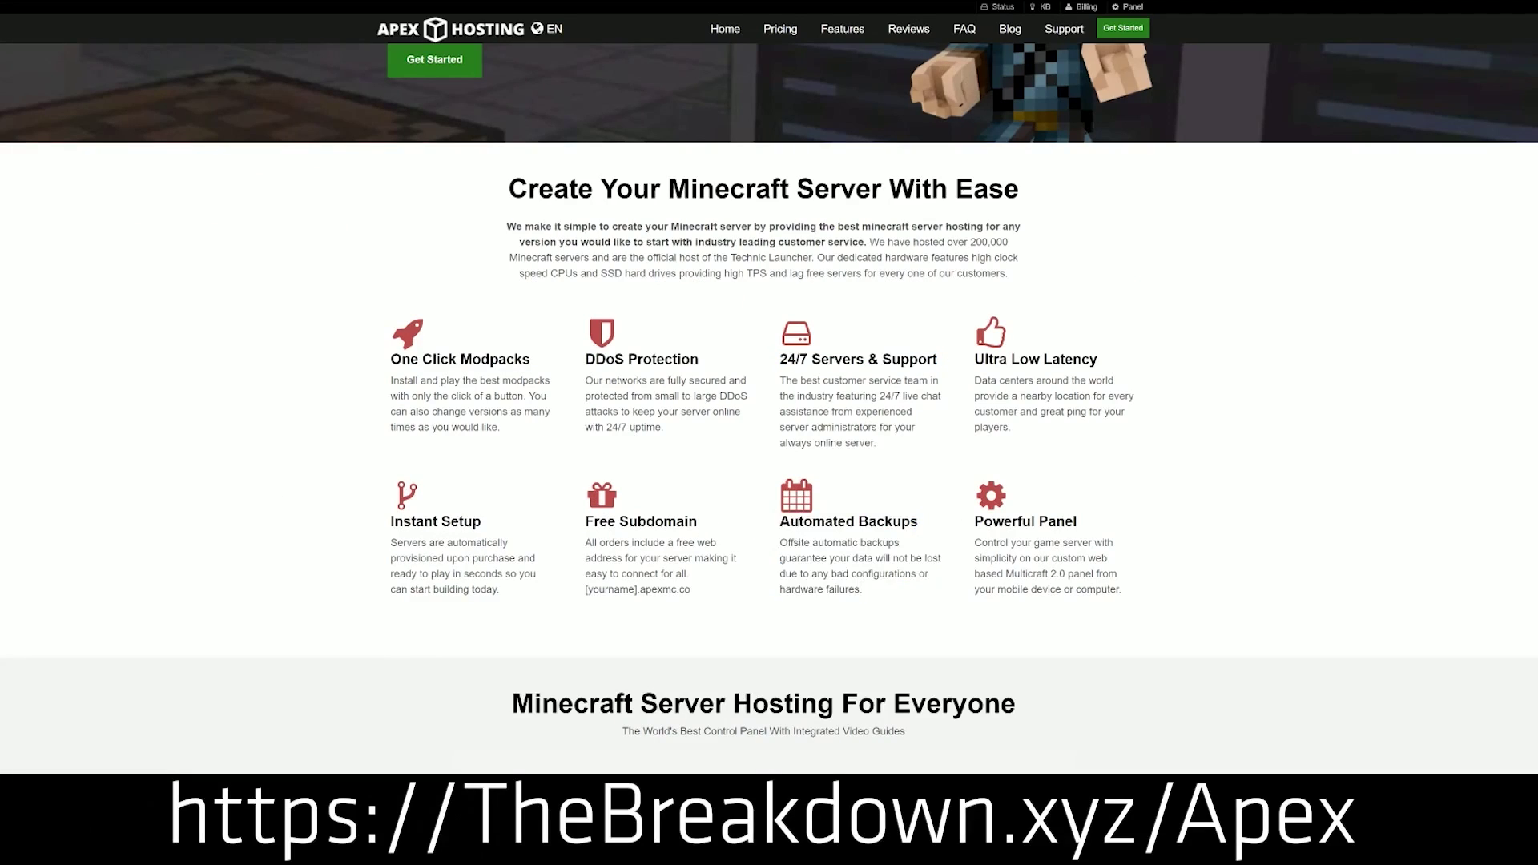
{"action": "left_click_drag", "start_coordinate": [509, 593], "coordinate": [393, 521]}
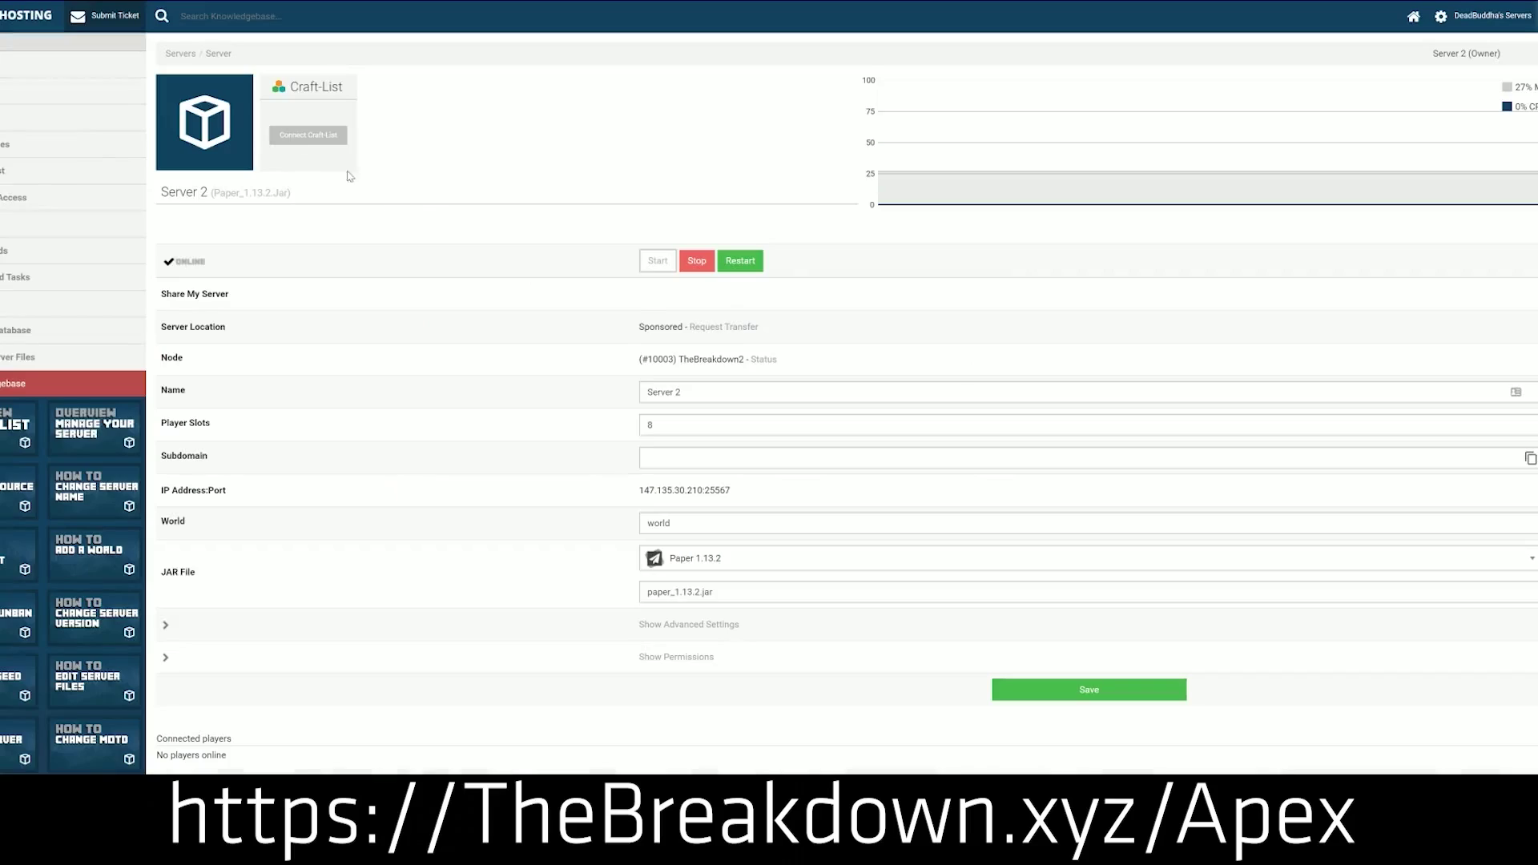
{"action": "left_click", "coordinate": [715, 567]}
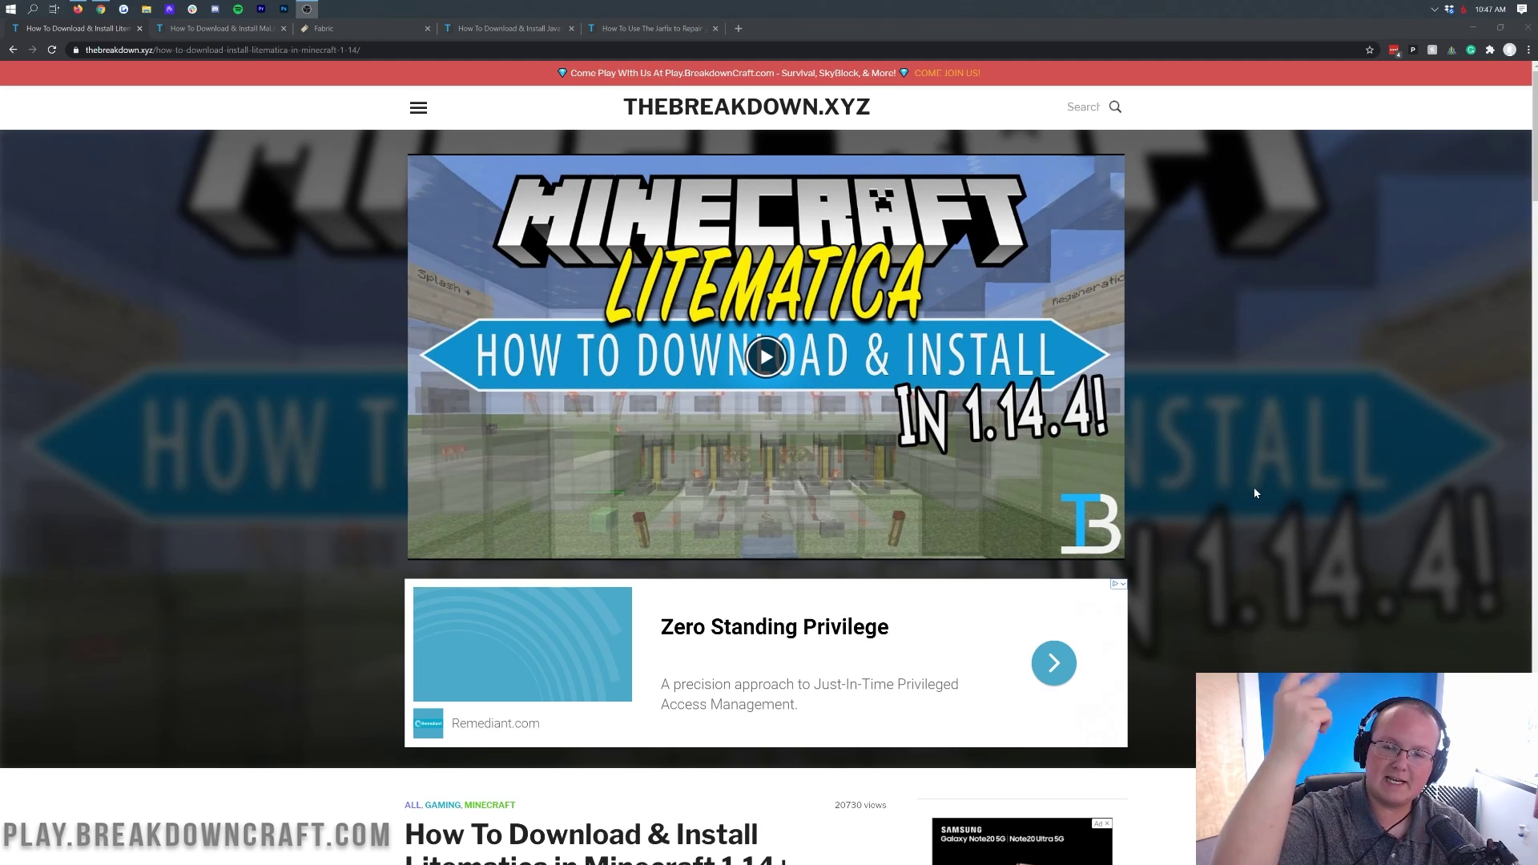
{"action": "scroll", "coordinate": [678, 238], "scroll_direction": "down", "scroll_amount": 1}
{"action": "scroll", "coordinate": [678, 238], "scroll_direction": "down", "scroll_amount": 10}
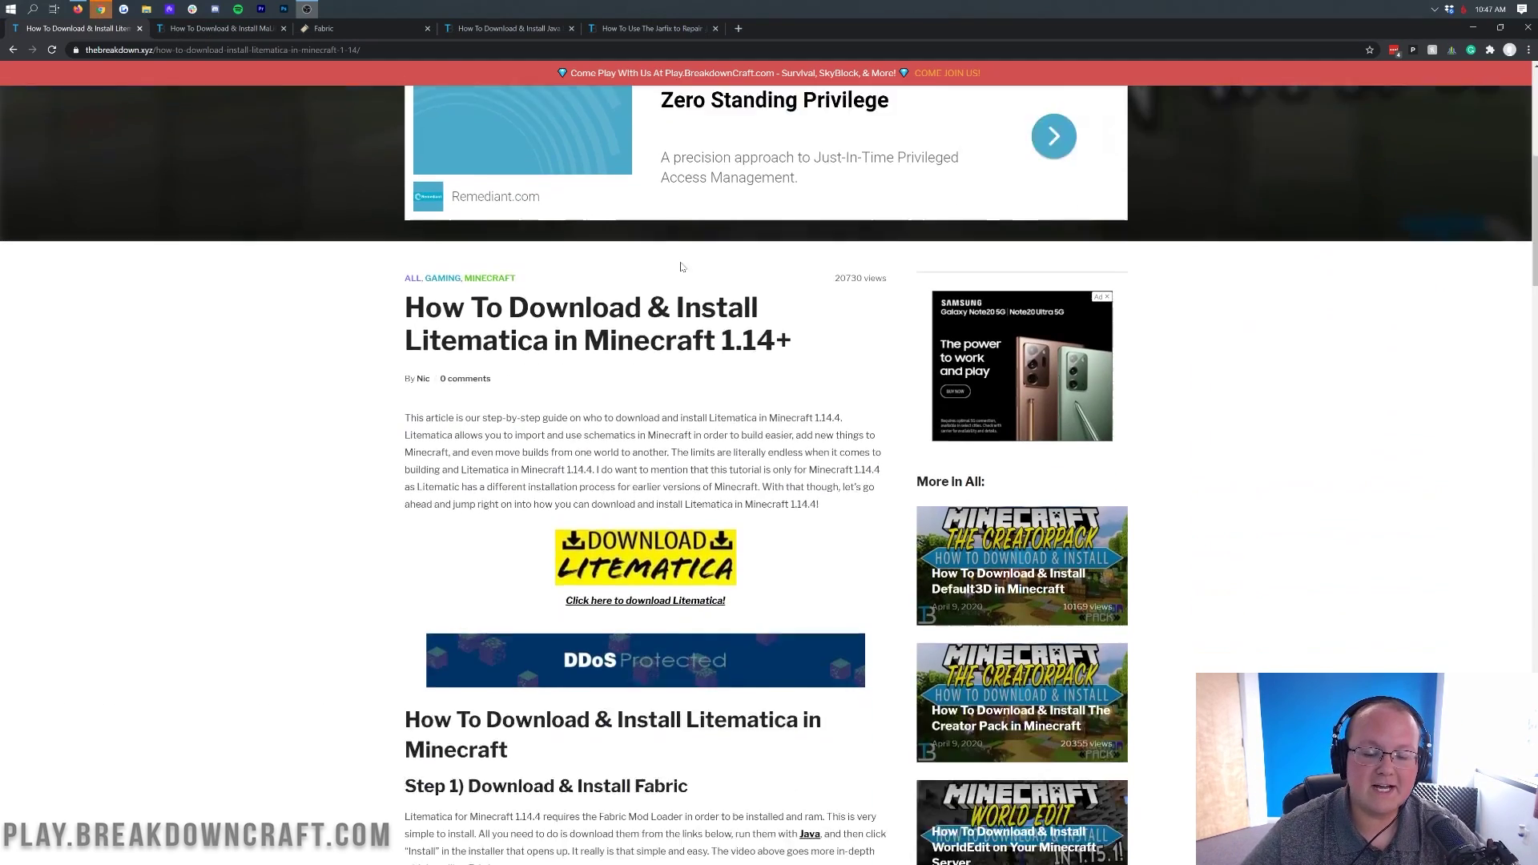
{"action": "scroll", "coordinate": [671, 324], "scroll_direction": "down", "scroll_amount": 3}
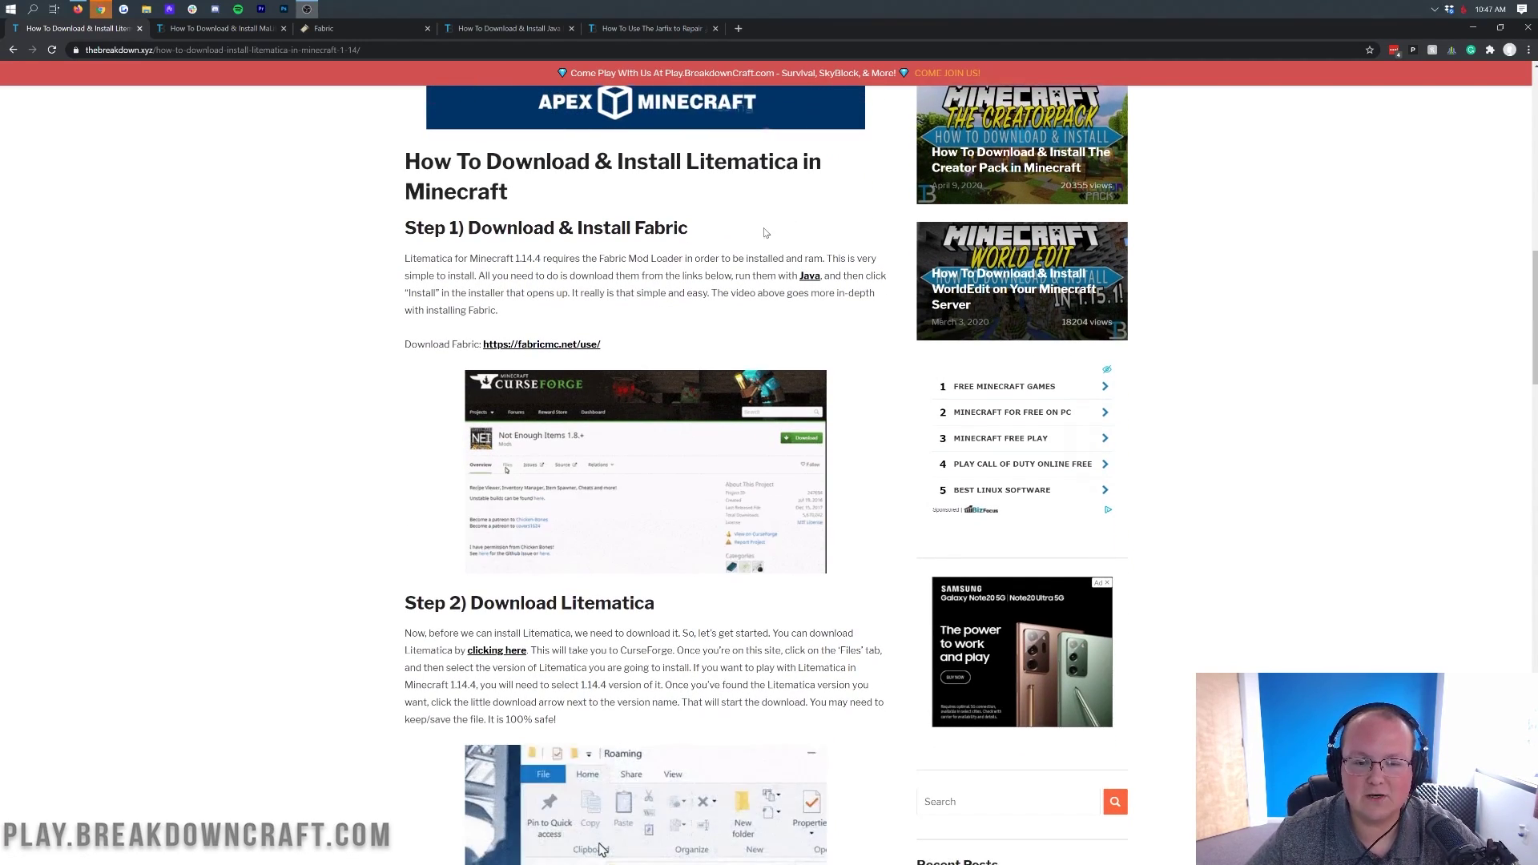
{"action": "scroll", "coordinate": [815, 225], "scroll_direction": "down", "scroll_amount": 2}
{"action": "scroll", "coordinate": [815, 225], "scroll_direction": "up", "scroll_amount": 1}
{"action": "left_click_drag", "start_coordinate": [404, 198], "coordinate": [509, 201]}
{"action": "left_click", "coordinate": [632, 272]}
{"action": "scroll", "coordinate": [631, 272], "scroll_direction": "up", "scroll_amount": 3}
{"action": "scroll", "coordinate": [630, 272], "scroll_direction": "down", "scroll_amount": 4}
{"action": "scroll", "coordinate": [630, 272], "scroll_direction": "down", "scroll_amount": 3}
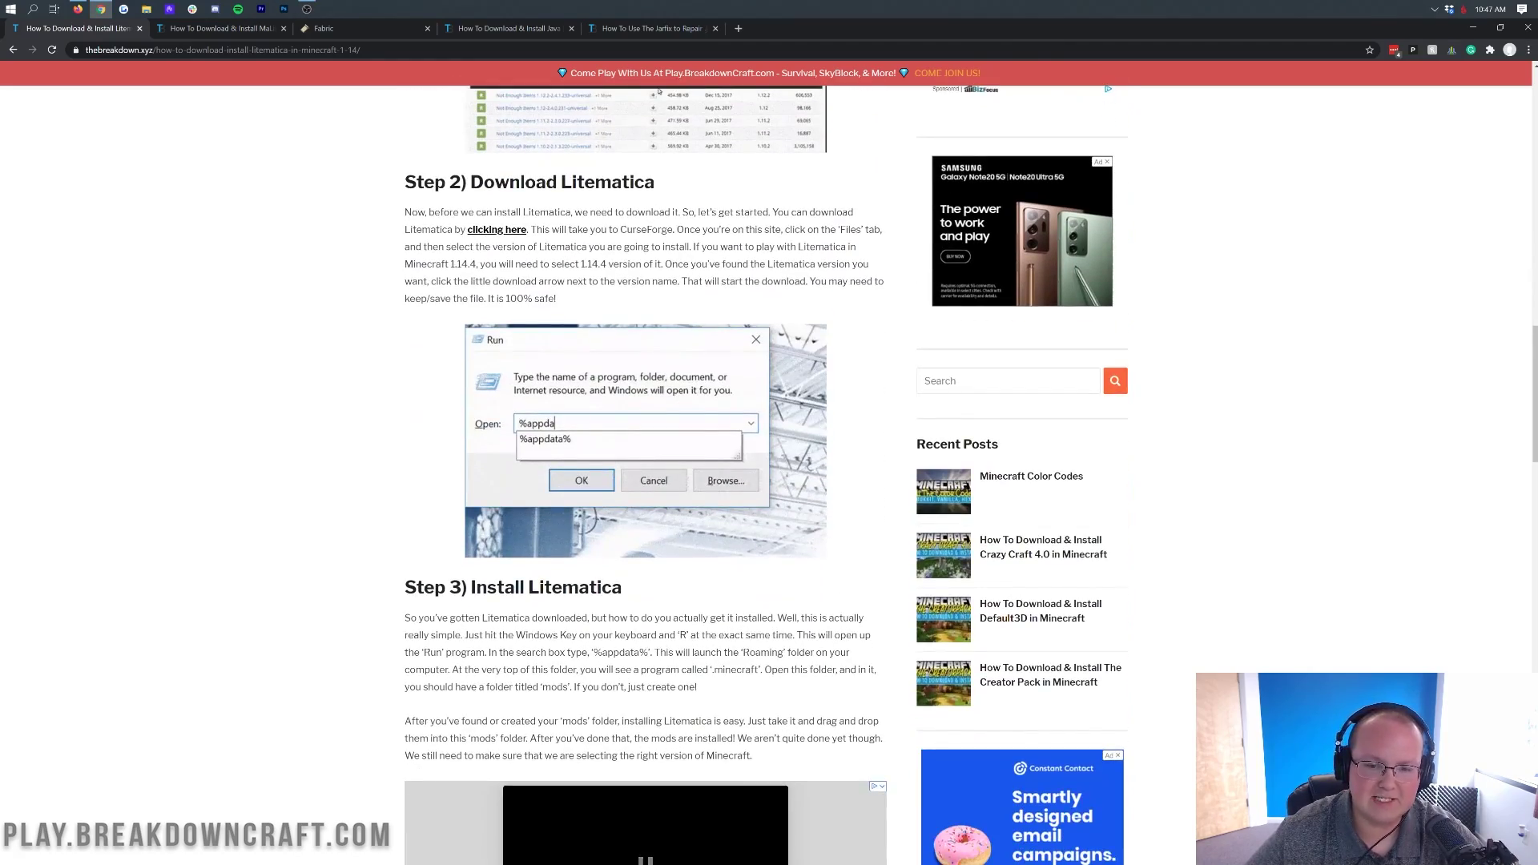
{"action": "scroll", "coordinate": [609, 252], "scroll_direction": "down", "scroll_amount": 2}
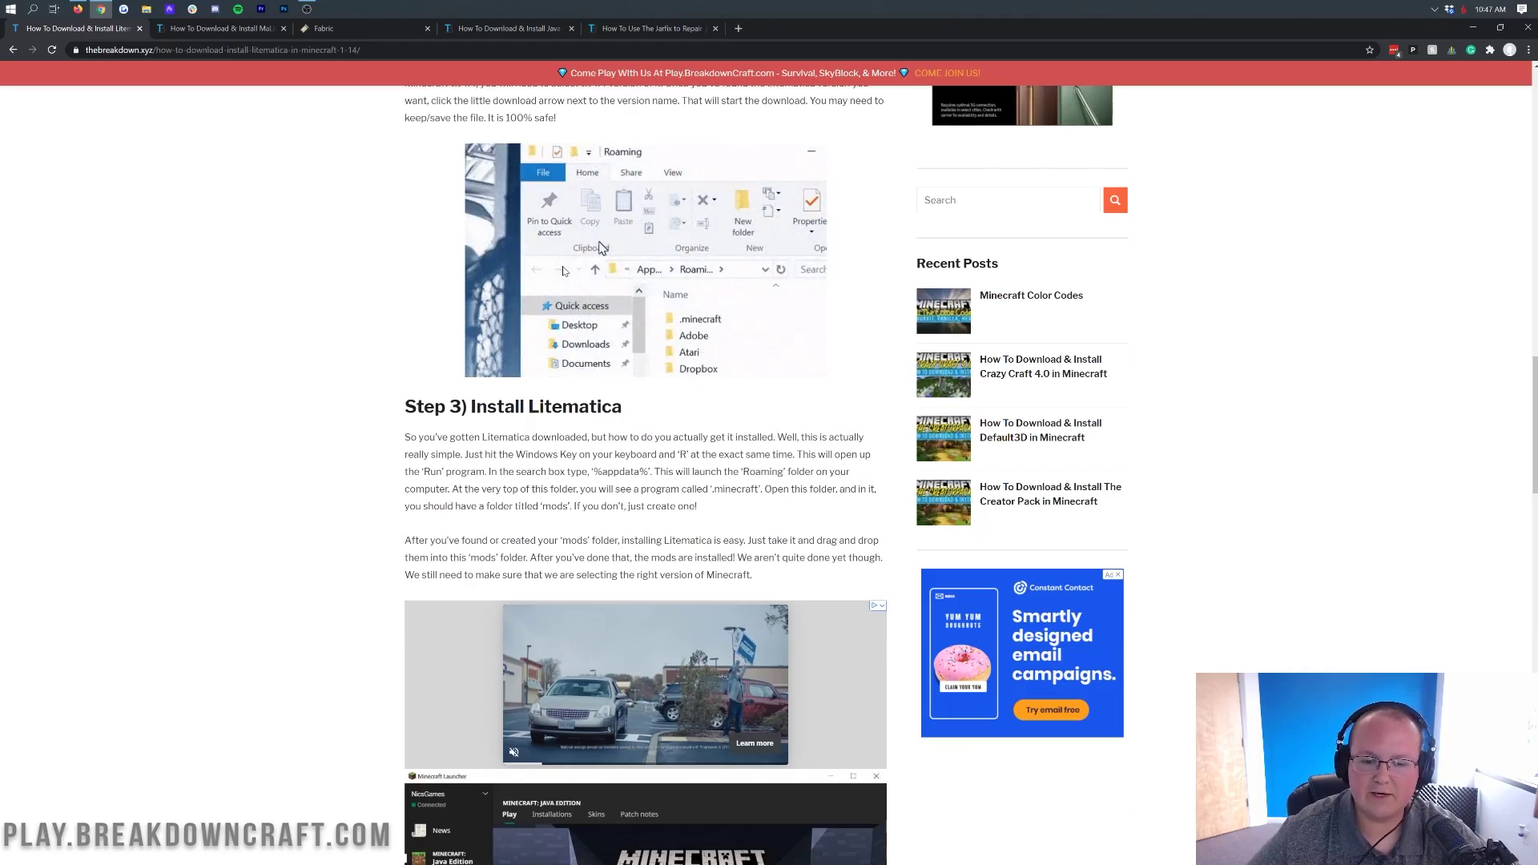
{"action": "scroll", "coordinate": [602, 247], "scroll_direction": "up", "scroll_amount": 20}
{"action": "scroll", "coordinate": [562, 269], "scroll_direction": "up", "scroll_amount": 3}
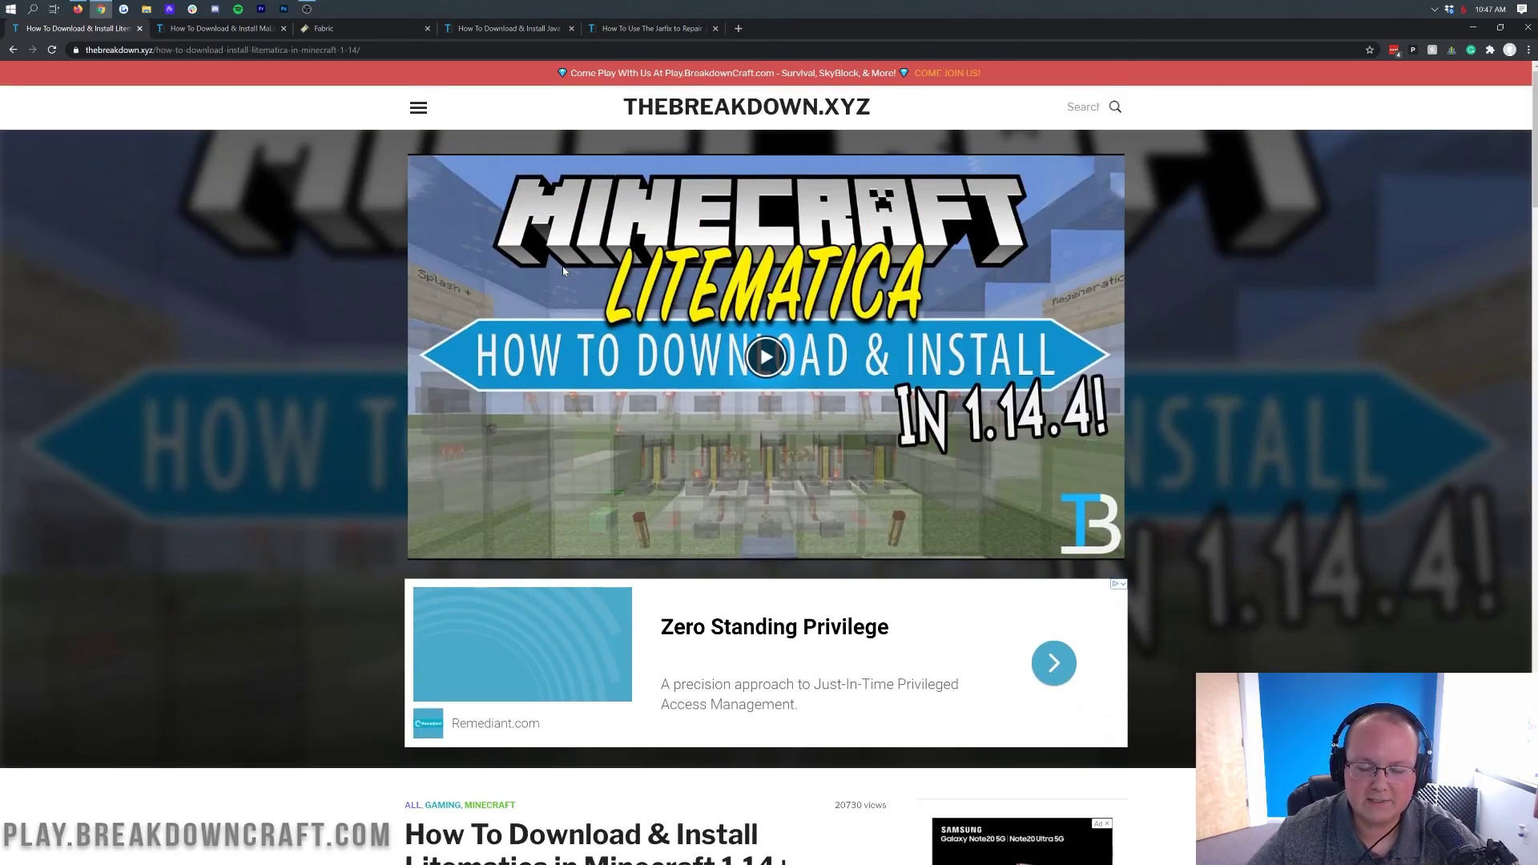
{"action": "scroll", "coordinate": [563, 266], "scroll_direction": "down", "scroll_amount": 11}
{"action": "scroll", "coordinate": [570, 396], "scroll_direction": "down", "scroll_amount": 1}
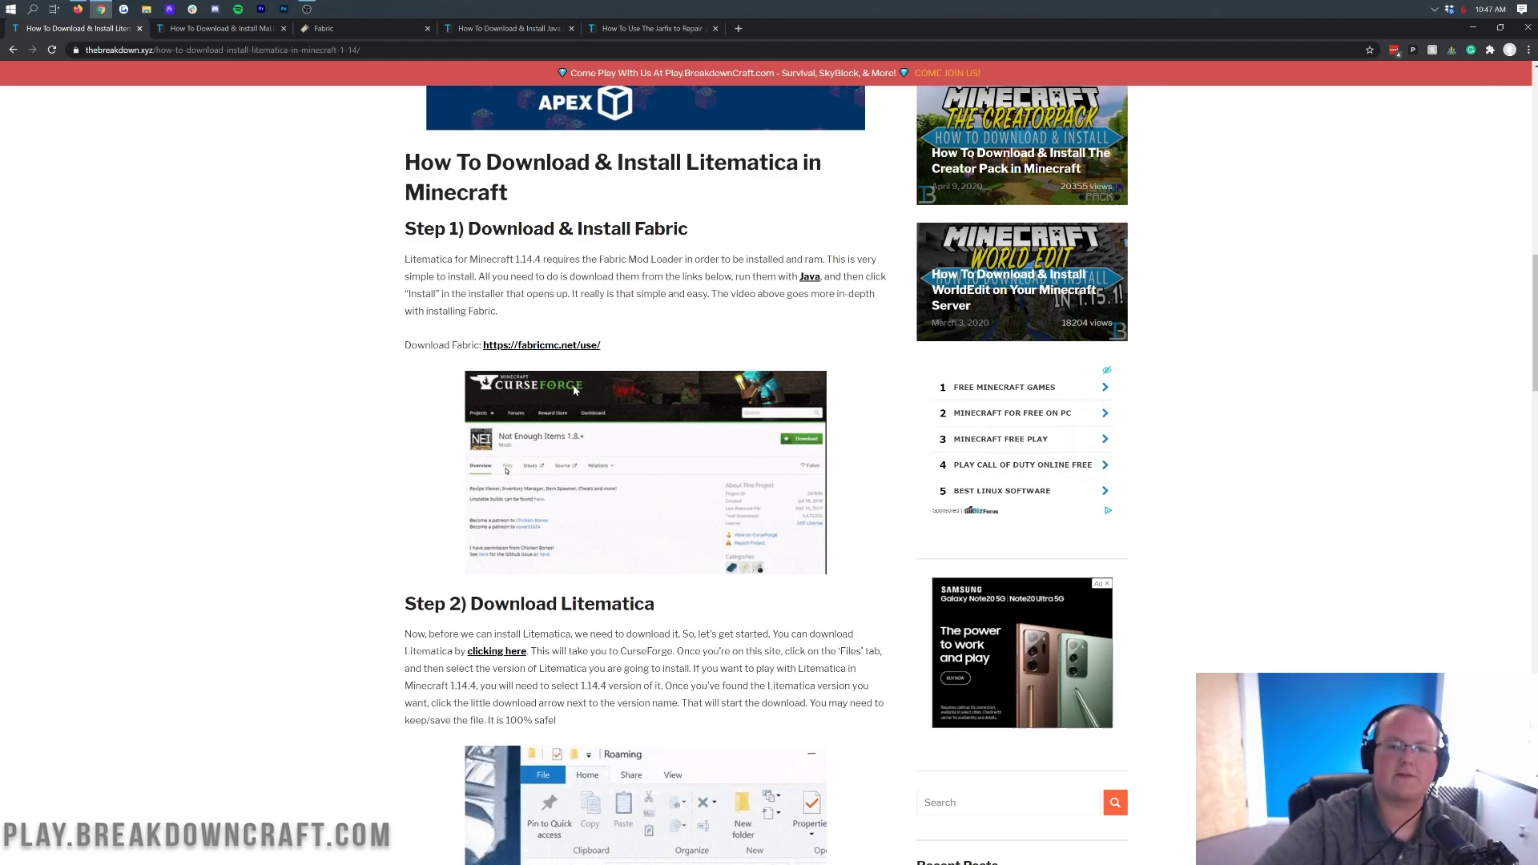
{"action": "scroll", "coordinate": [487, 544], "scroll_direction": "up", "scroll_amount": 7}
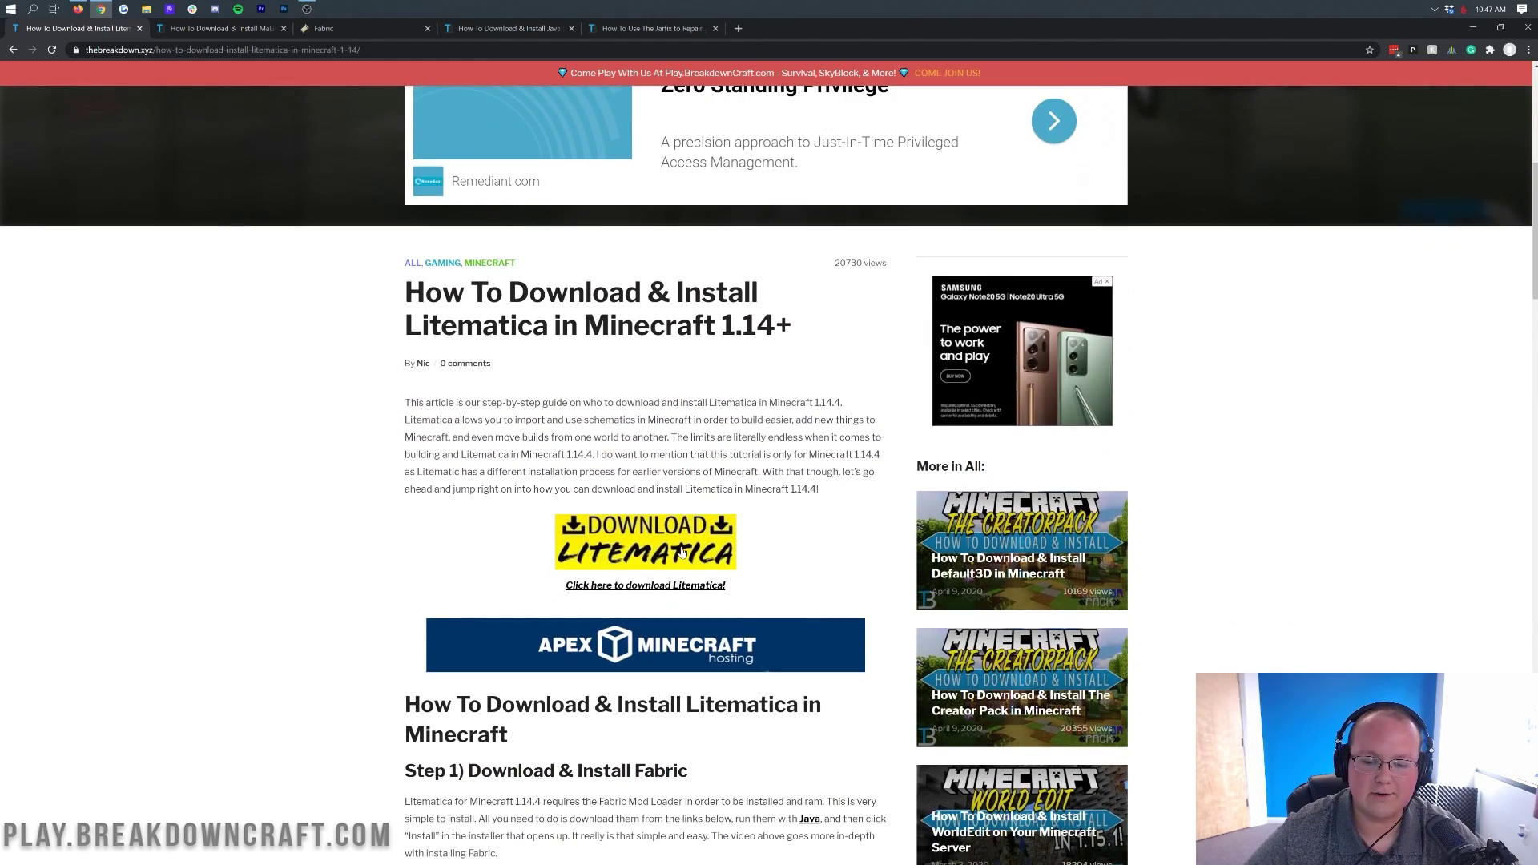
- Download the Litematica file for Minecraft 1.16 from CurseForge and keep it despite the warning
{"action": "left_click", "coordinate": [682, 551]}
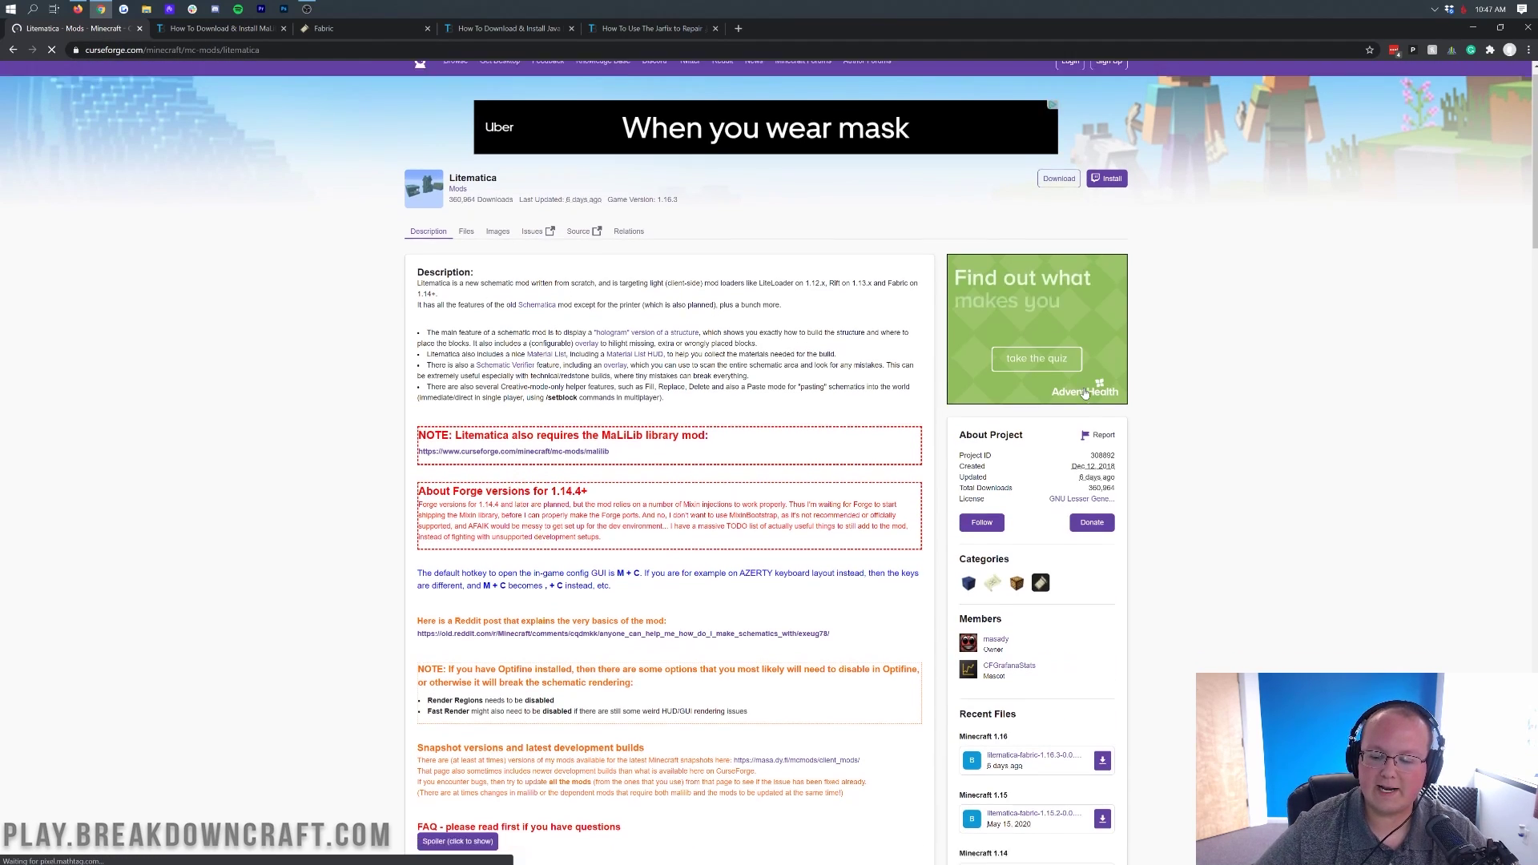
{"action": "scroll", "coordinate": [1034, 376], "scroll_direction": "down", "scroll_amount": 5}
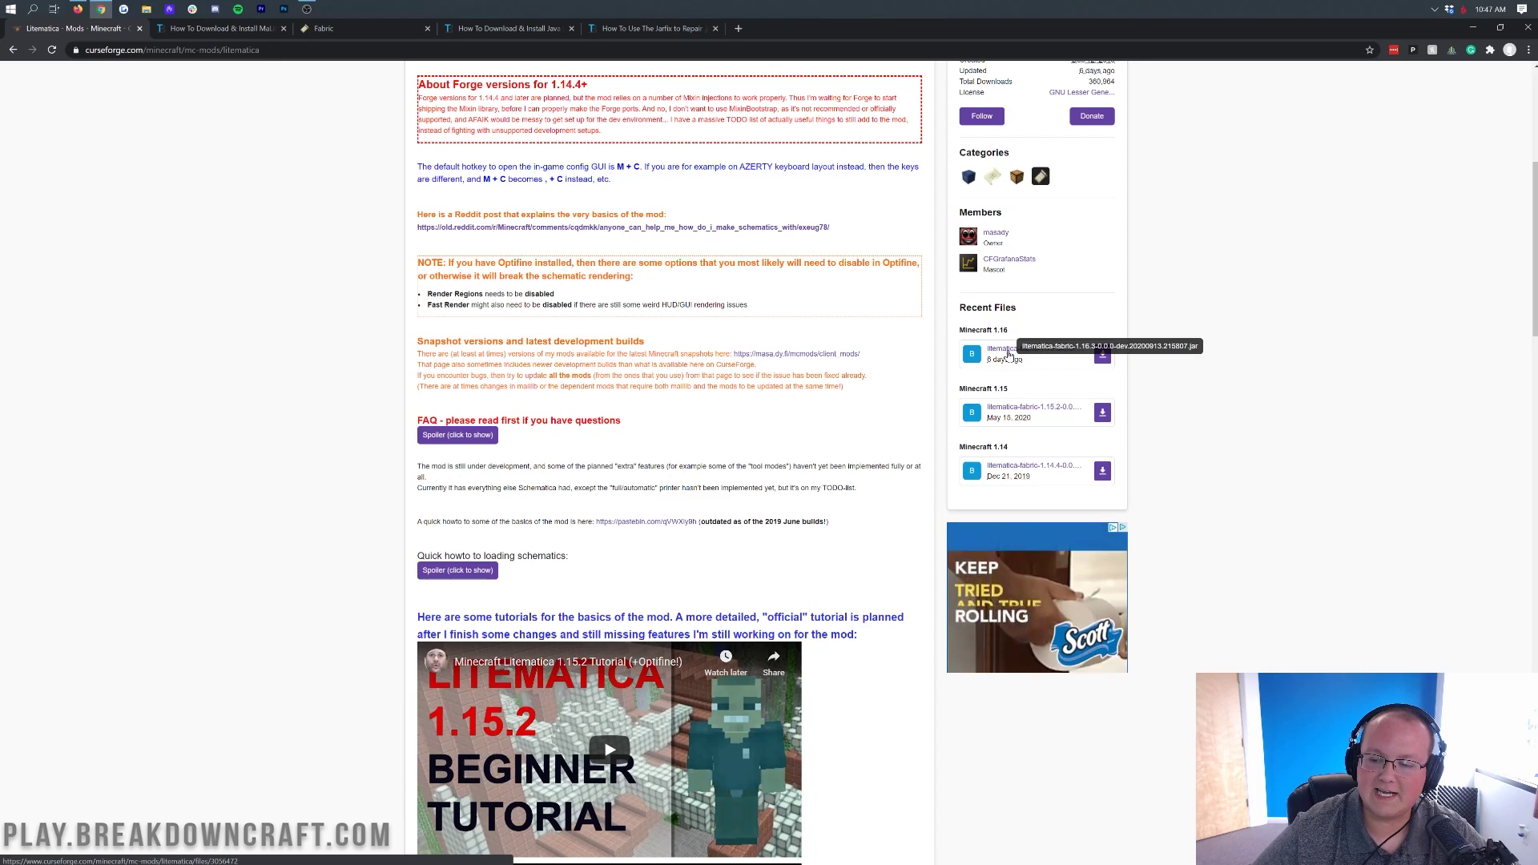
{"action": "left_click", "coordinate": [1102, 355]}
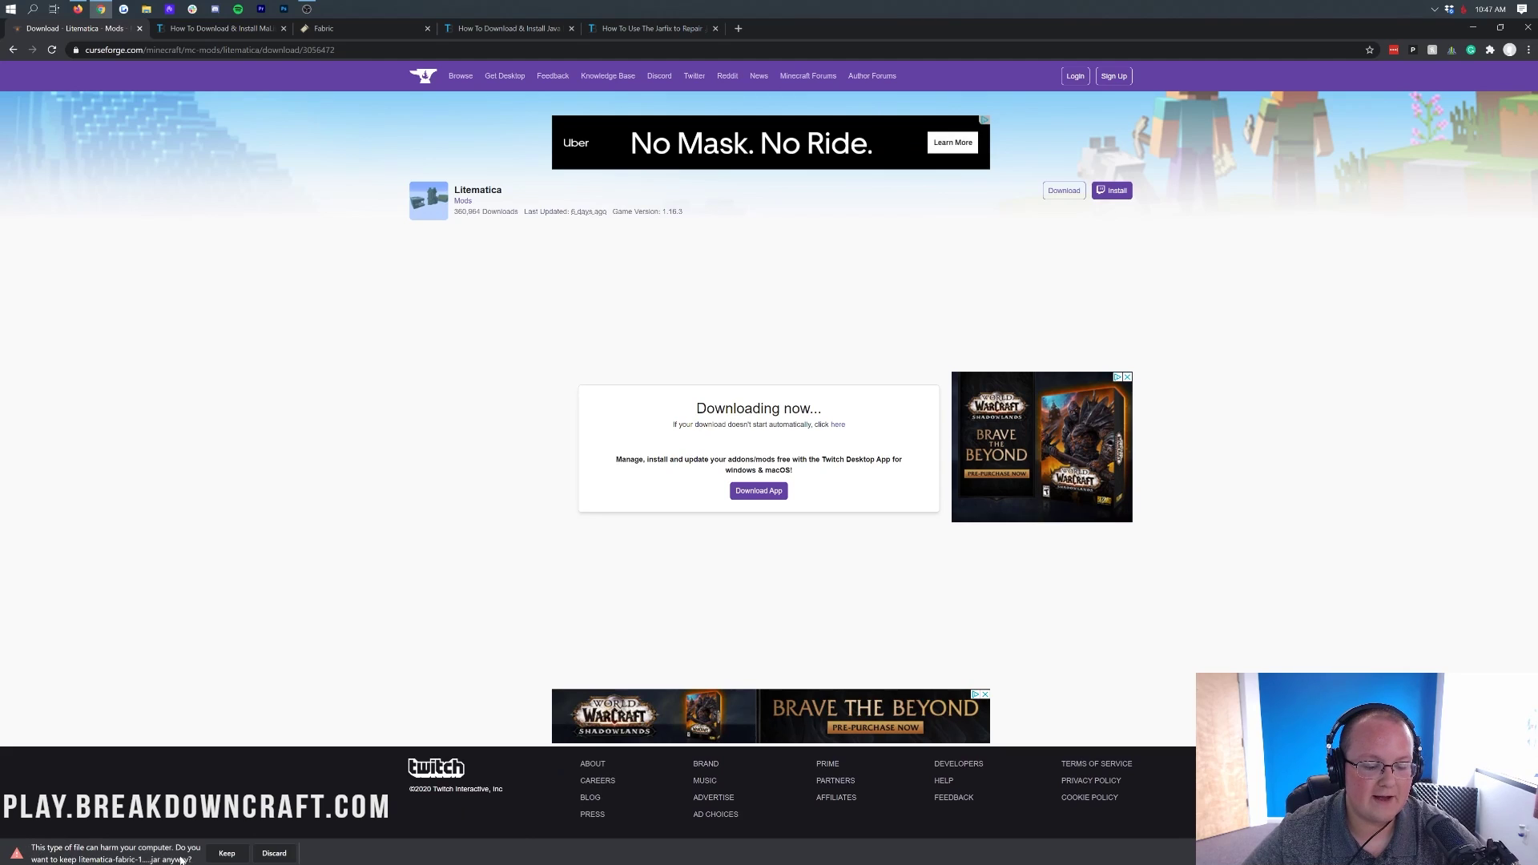
{"action": "left_click", "coordinate": [226, 853]}
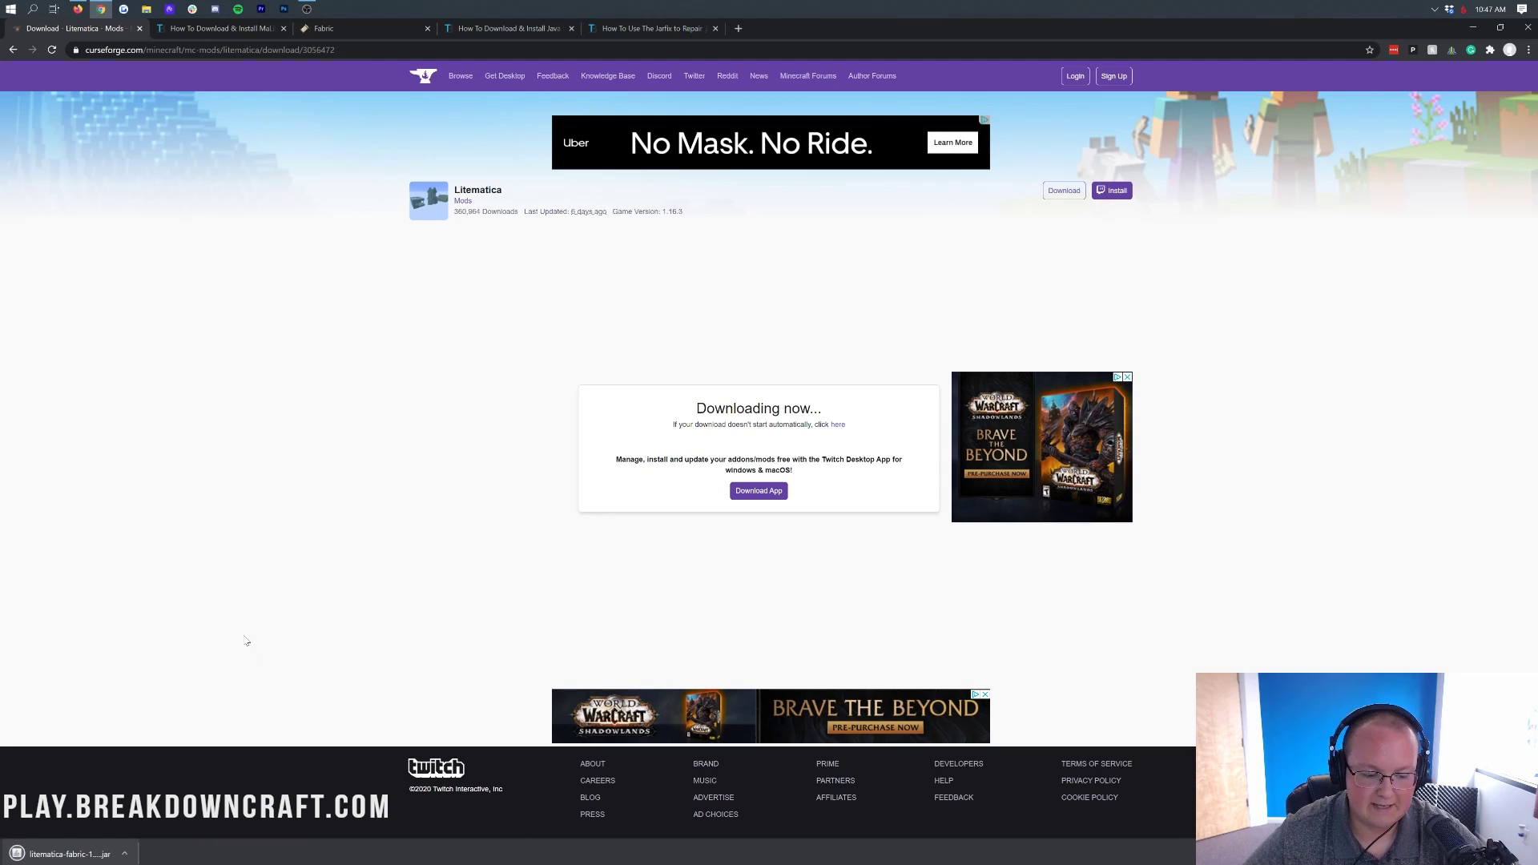
{"action": "key", "text": "alt+Left"}
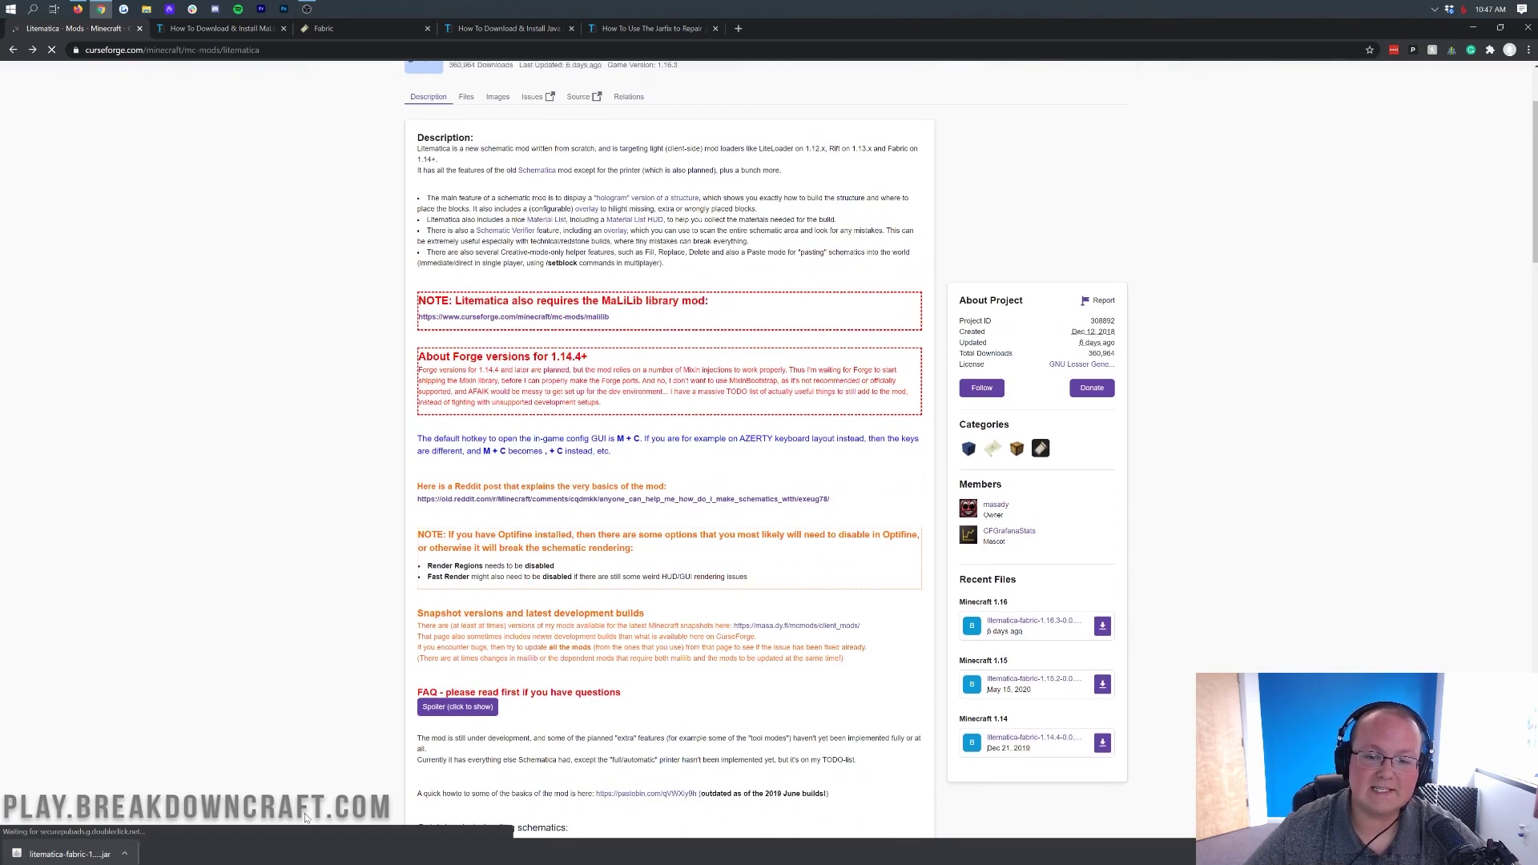
- Browse the Litematica mod page, then switch to the MaLiLib install guide
{"action": "scroll", "coordinate": [325, 738], "scroll_direction": "down", "scroll_amount": 2}
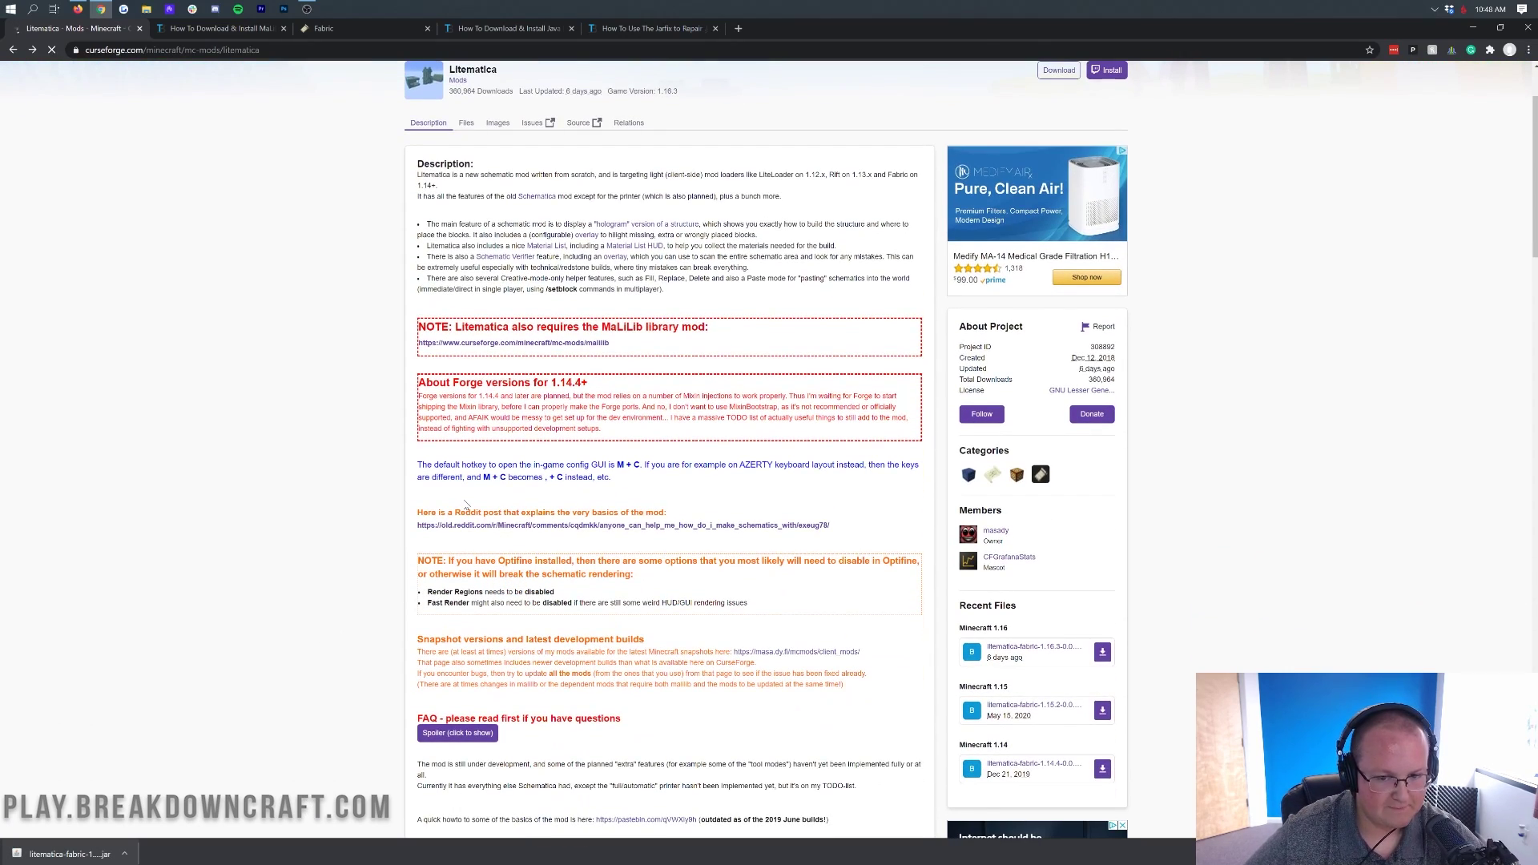
{"action": "scroll", "coordinate": [465, 503], "scroll_direction": "down", "scroll_amount": 2}
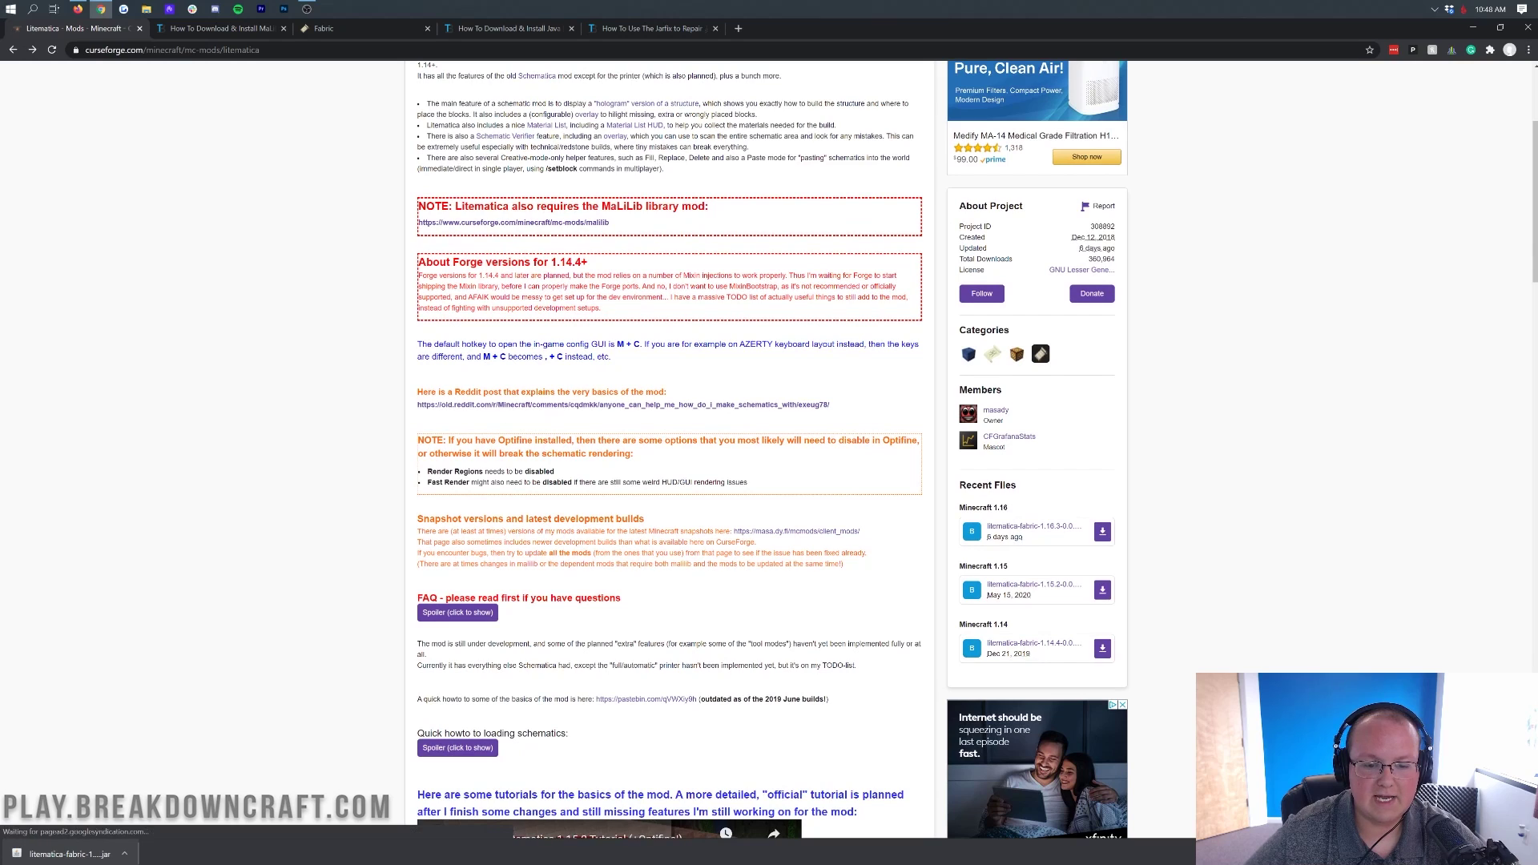
{"action": "scroll", "coordinate": [627, 498], "scroll_direction": "down", "scroll_amount": 8}
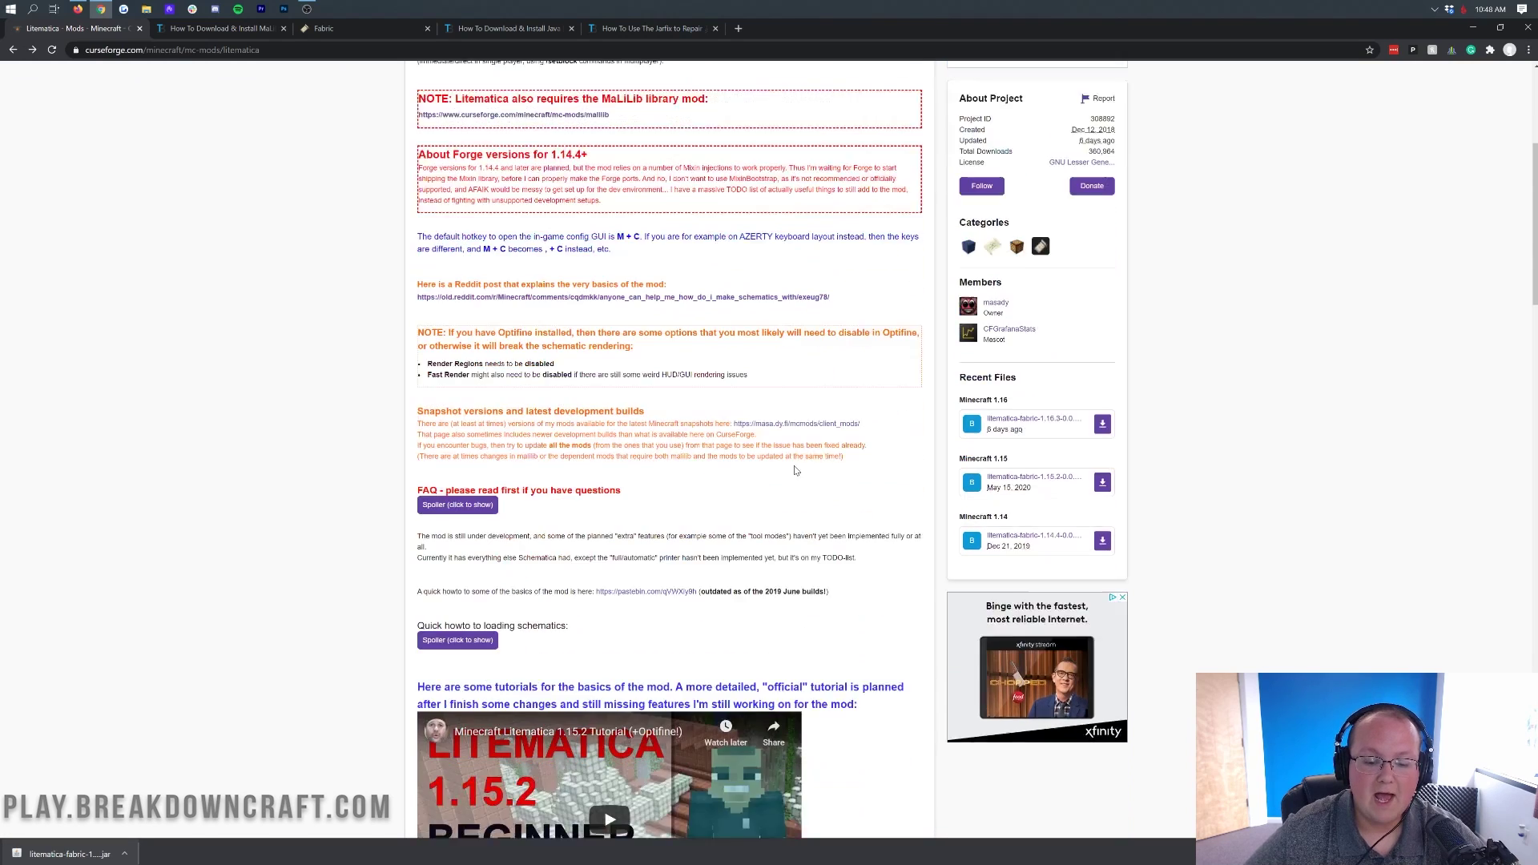
{"action": "scroll", "coordinate": [500, 402], "scroll_direction": "up", "scroll_amount": 5}
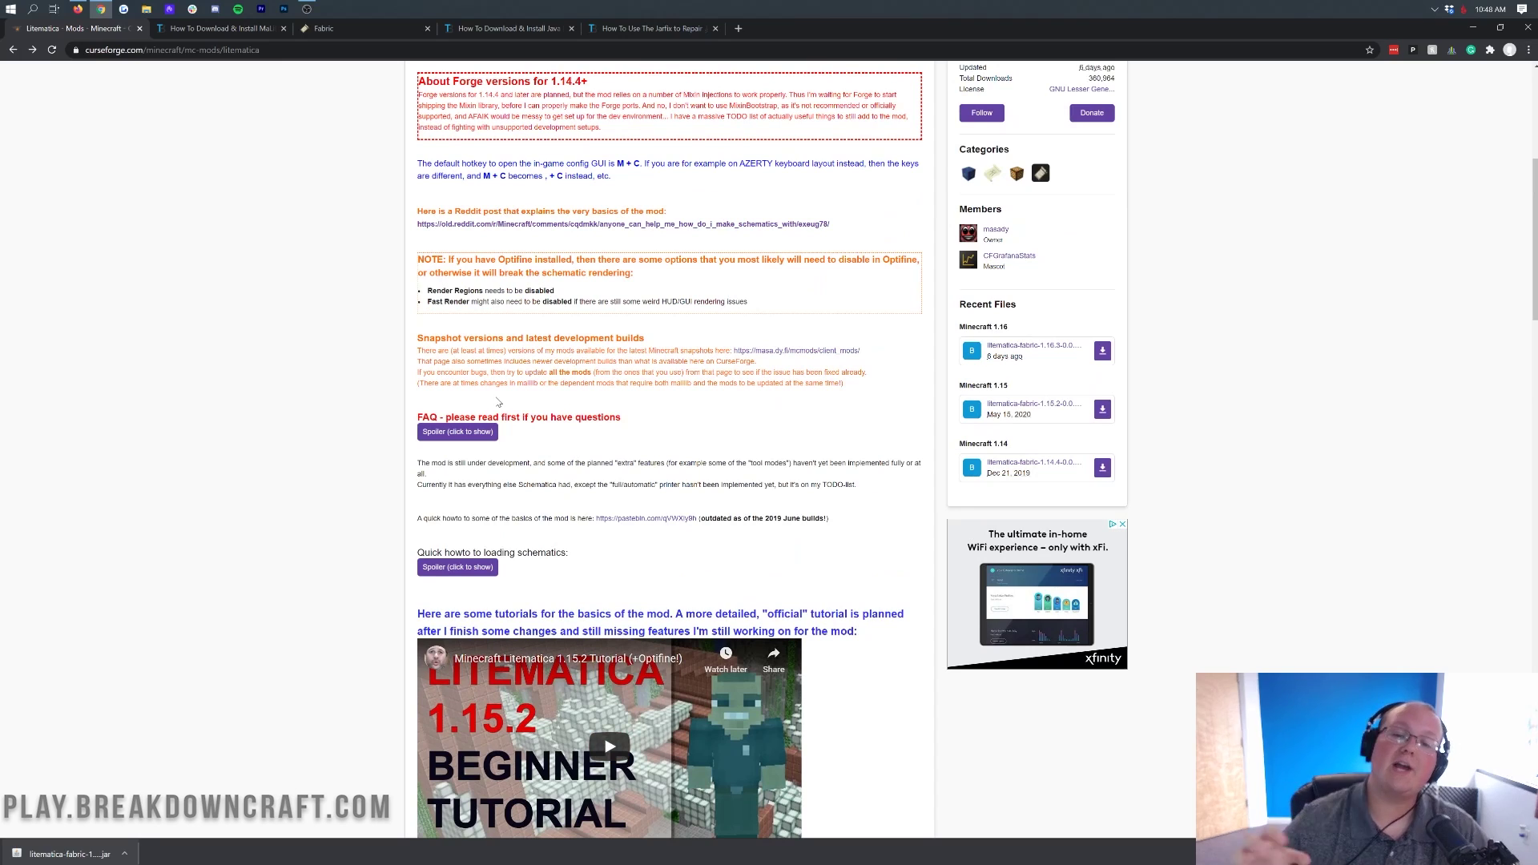
{"action": "scroll", "coordinate": [621, 534], "scroll_direction": "down", "scroll_amount": 4}
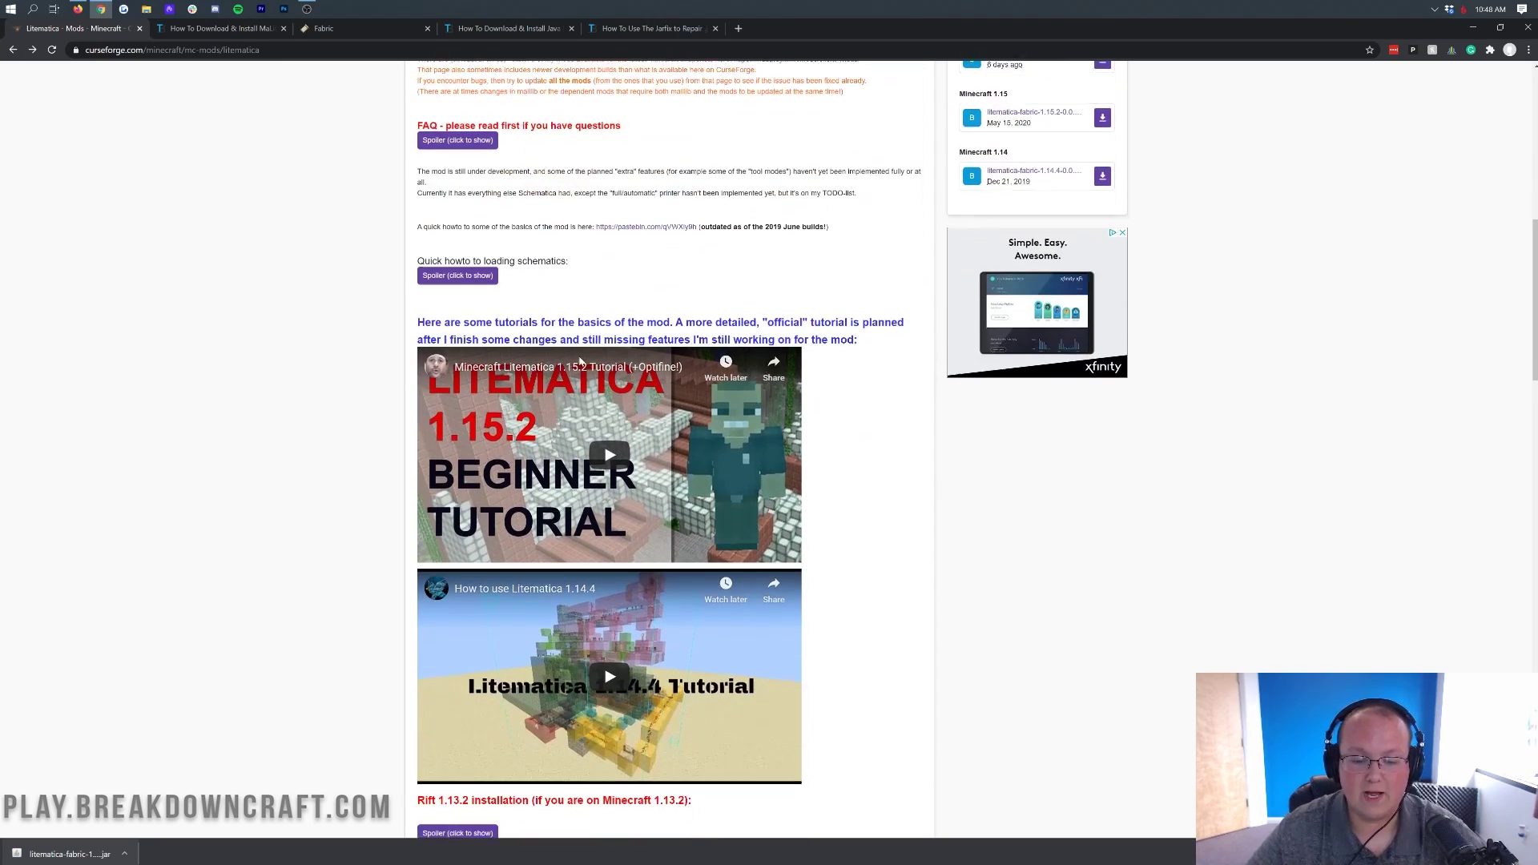
{"action": "scroll", "coordinate": [621, 534], "scroll_direction": "down", "scroll_amount": 2}
{"action": "scroll", "coordinate": [617, 436], "scroll_direction": "up", "scroll_amount": 5}
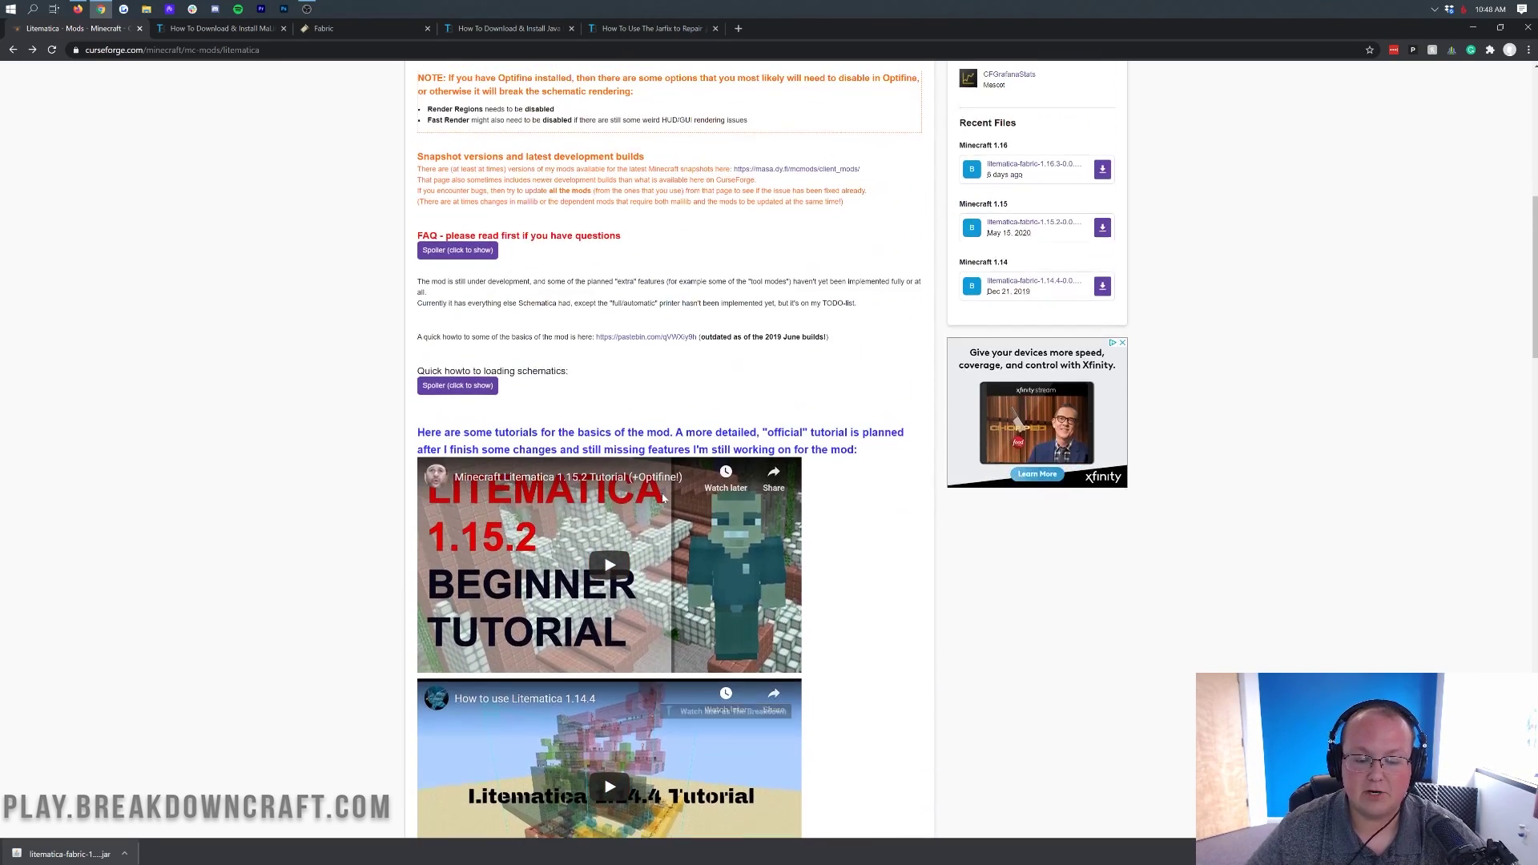
{"action": "scroll", "coordinate": [617, 437], "scroll_direction": "up", "scroll_amount": 3}
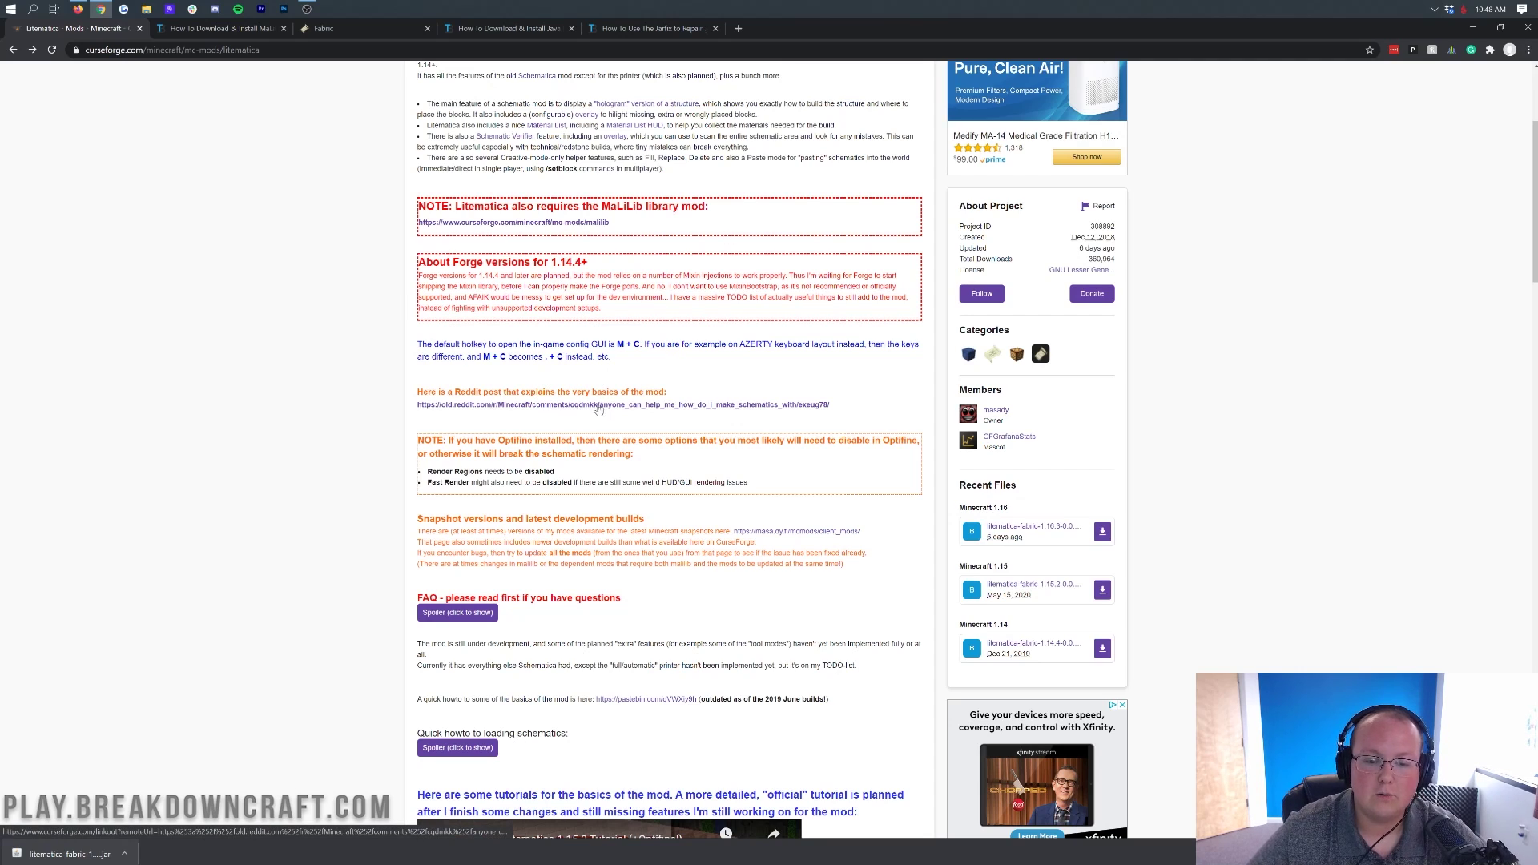
{"action": "left_click", "coordinate": [218, 28]}
{"action": "scroll", "coordinate": [631, 358], "scroll_direction": "up", "scroll_amount": 5}
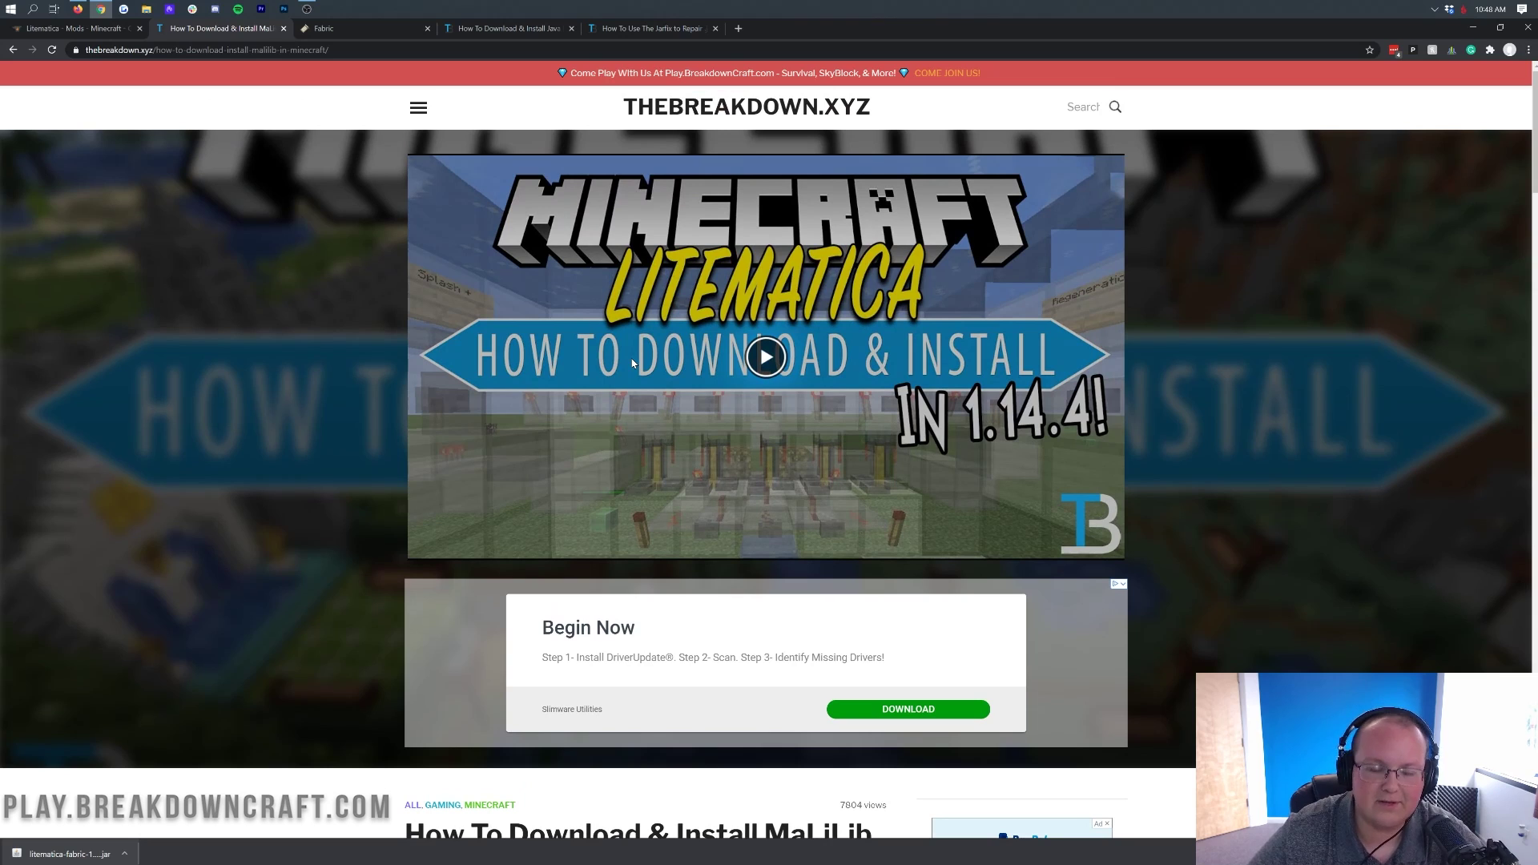
- Follow the guide's 'Download MaLiLib' banner to the CurseForge MaLiLib page in a new tab
{"action": "scroll", "coordinate": [631, 363], "scroll_direction": "down", "scroll_amount": 4}
{"action": "left_click_drag", "start_coordinate": [765, 534], "coordinate": [848, 533]}
{"action": "left_click", "coordinate": [824, 533]}
{"action": "left_click", "coordinate": [848, 533]}
{"action": "scroll", "coordinate": [759, 494], "scroll_direction": "up", "scroll_amount": 4}
{"action": "scroll", "coordinate": [759, 494], "scroll_direction": "down", "scroll_amount": 5}
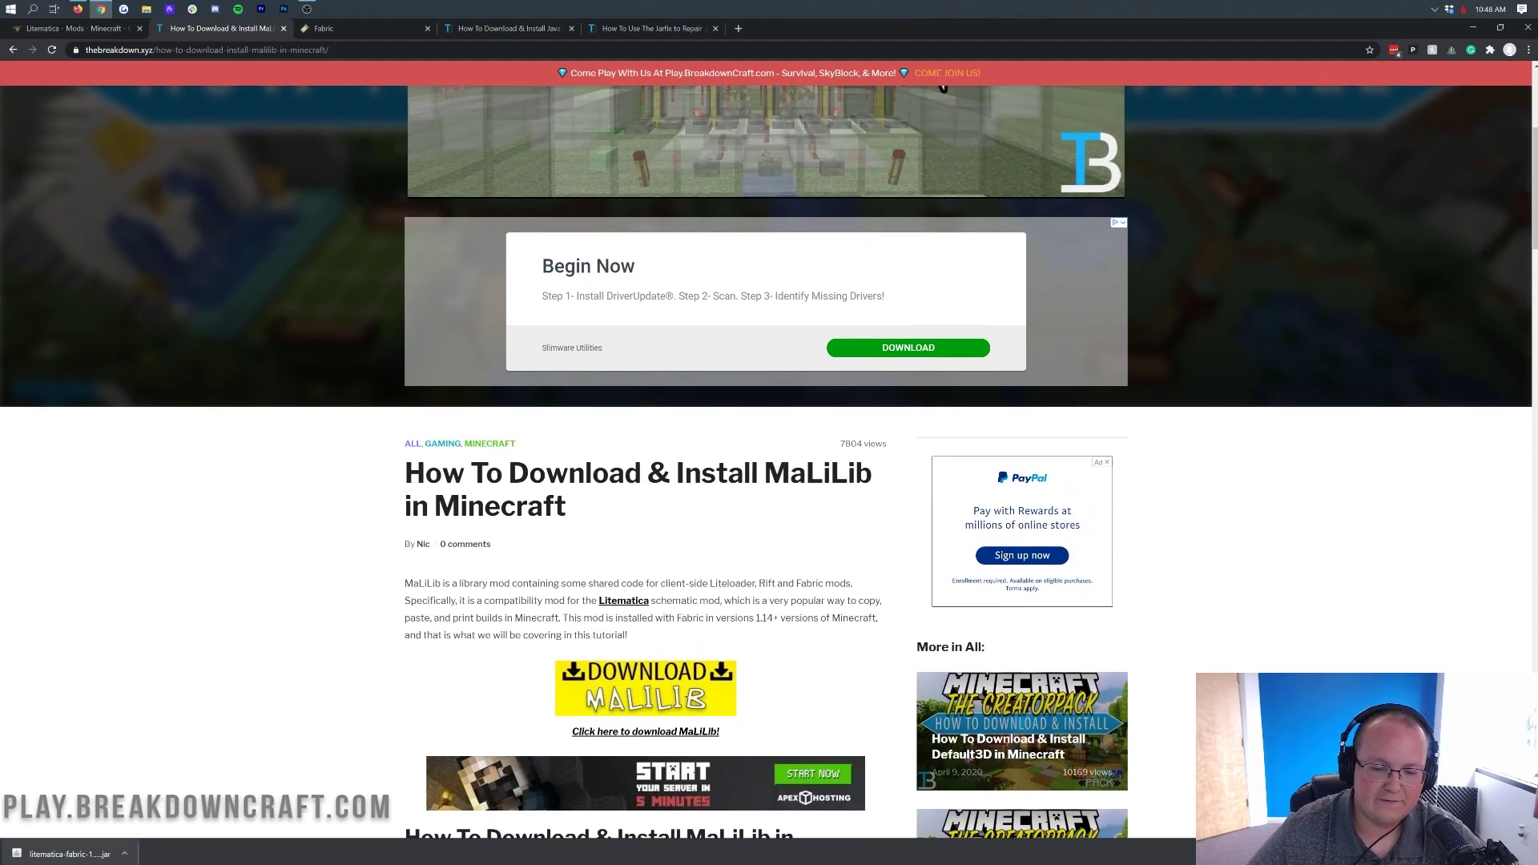
{"action": "scroll", "coordinate": [743, 466], "scroll_direction": "up", "scroll_amount": 5}
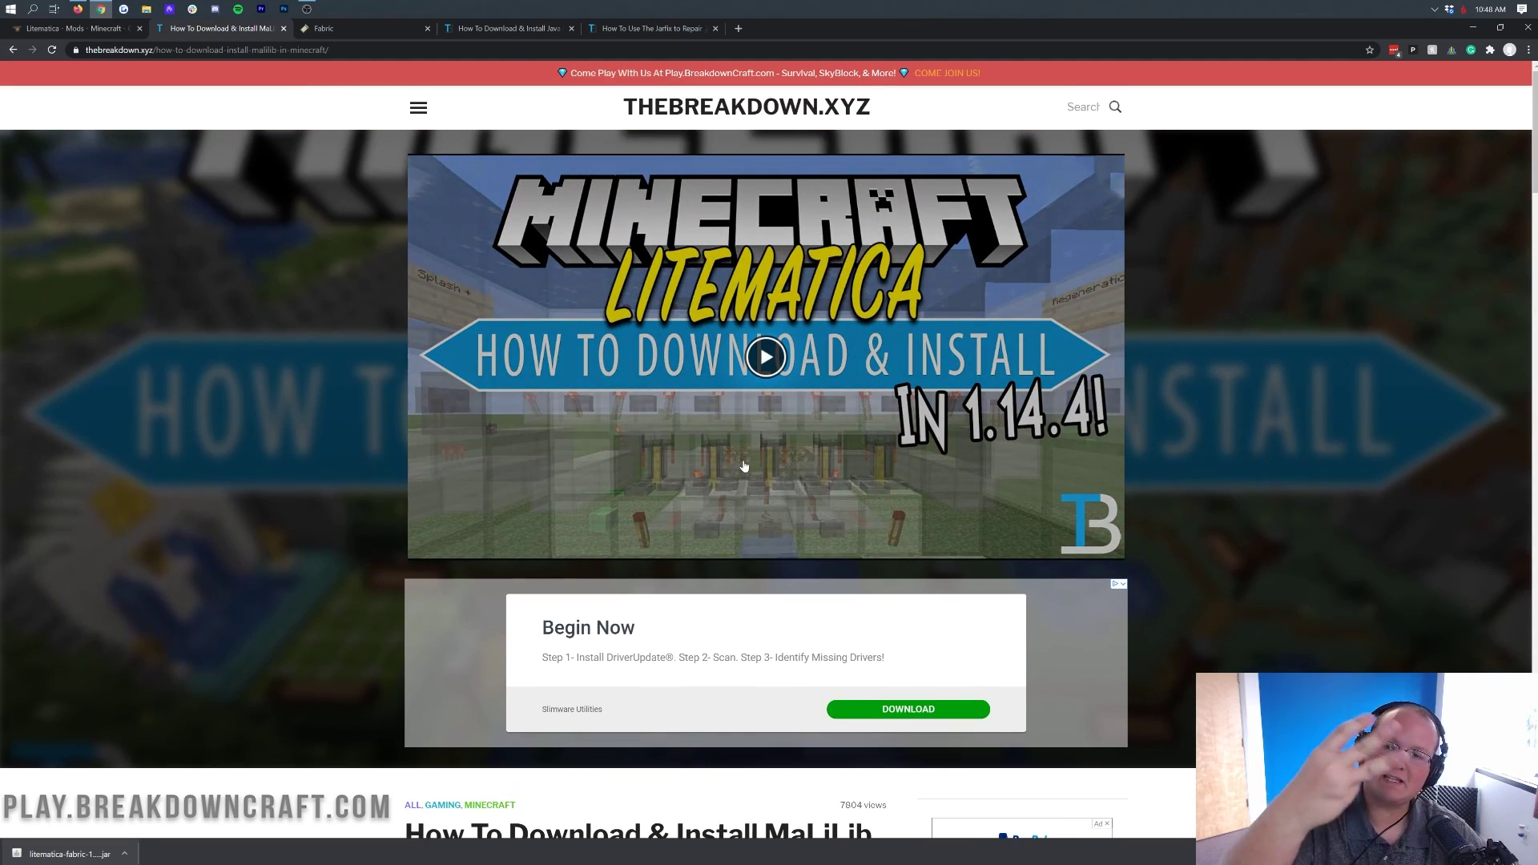
{"action": "scroll", "coordinate": [732, 409], "scroll_direction": "down", "scroll_amount": 9}
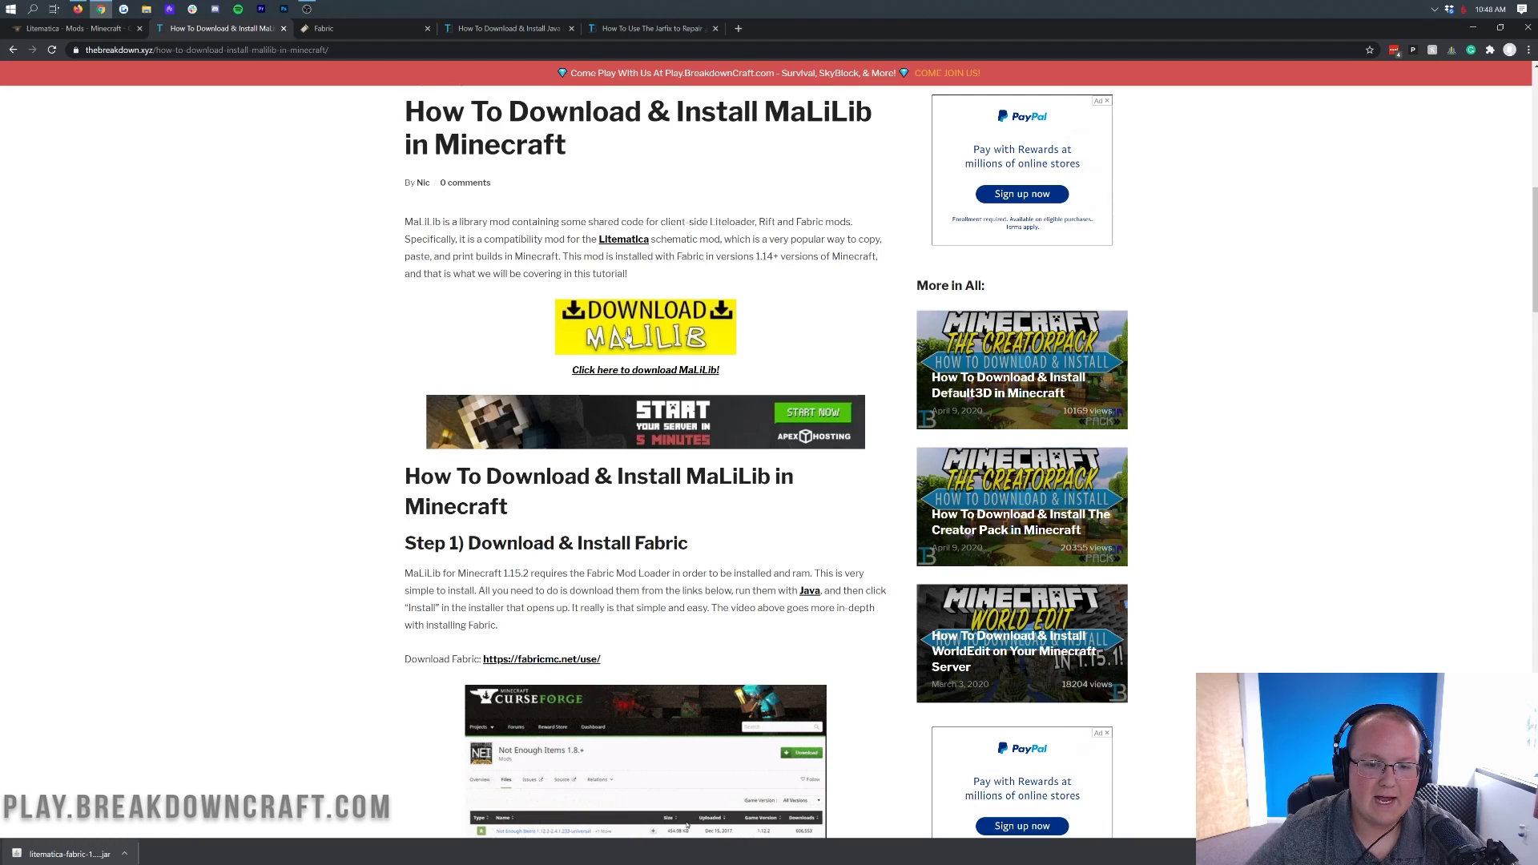
{"action": "left_click", "coordinate": [628, 336]}
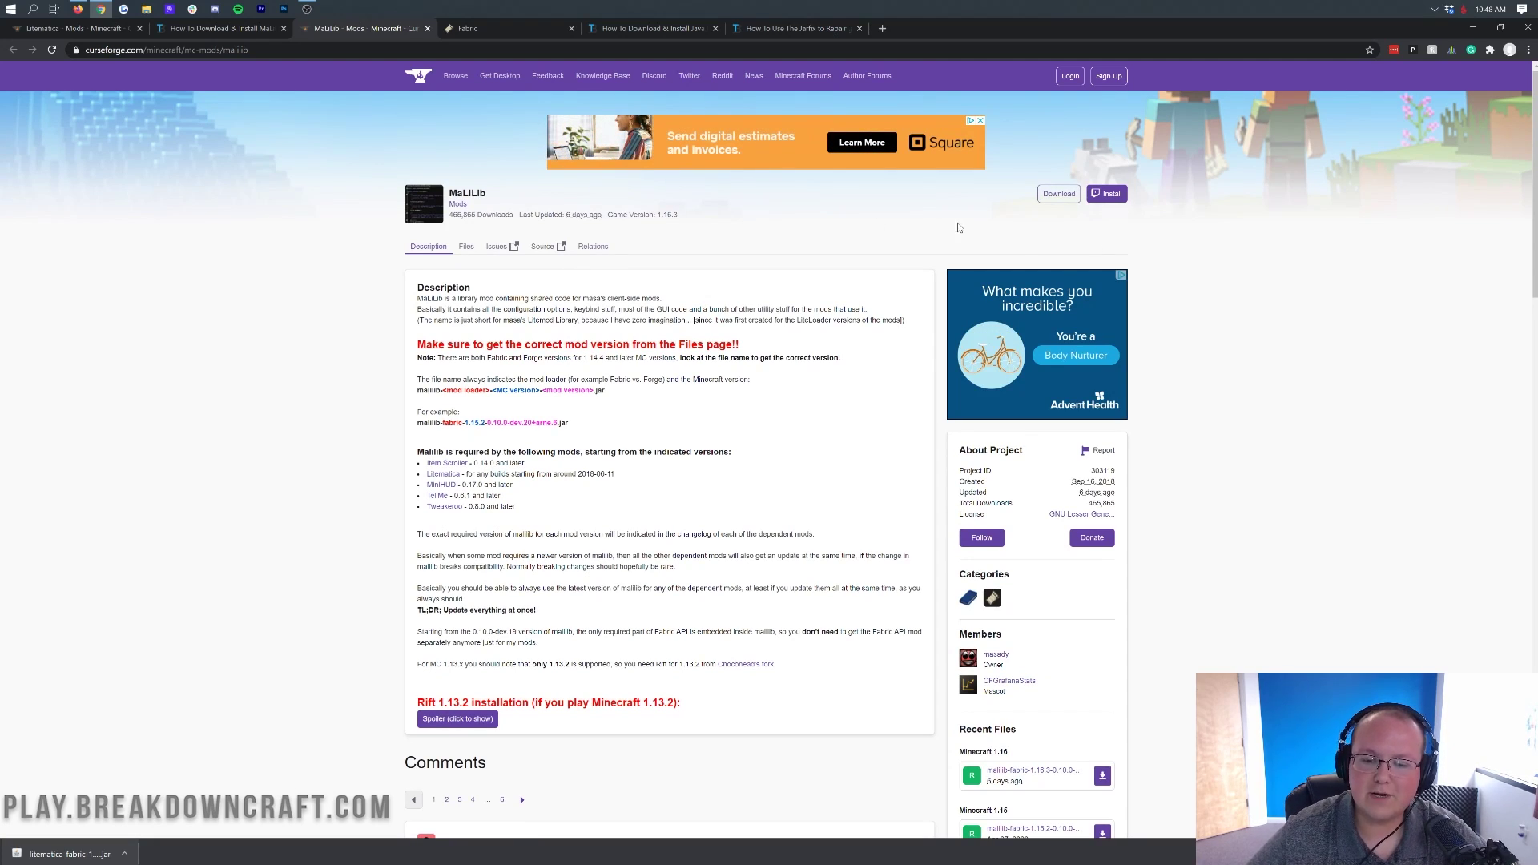
- Download and keep the MaLiLib build for Minecraft 1.16, then go to the Fabric page
{"action": "scroll", "coordinate": [1050, 422], "scroll_direction": "down", "scroll_amount": 5}
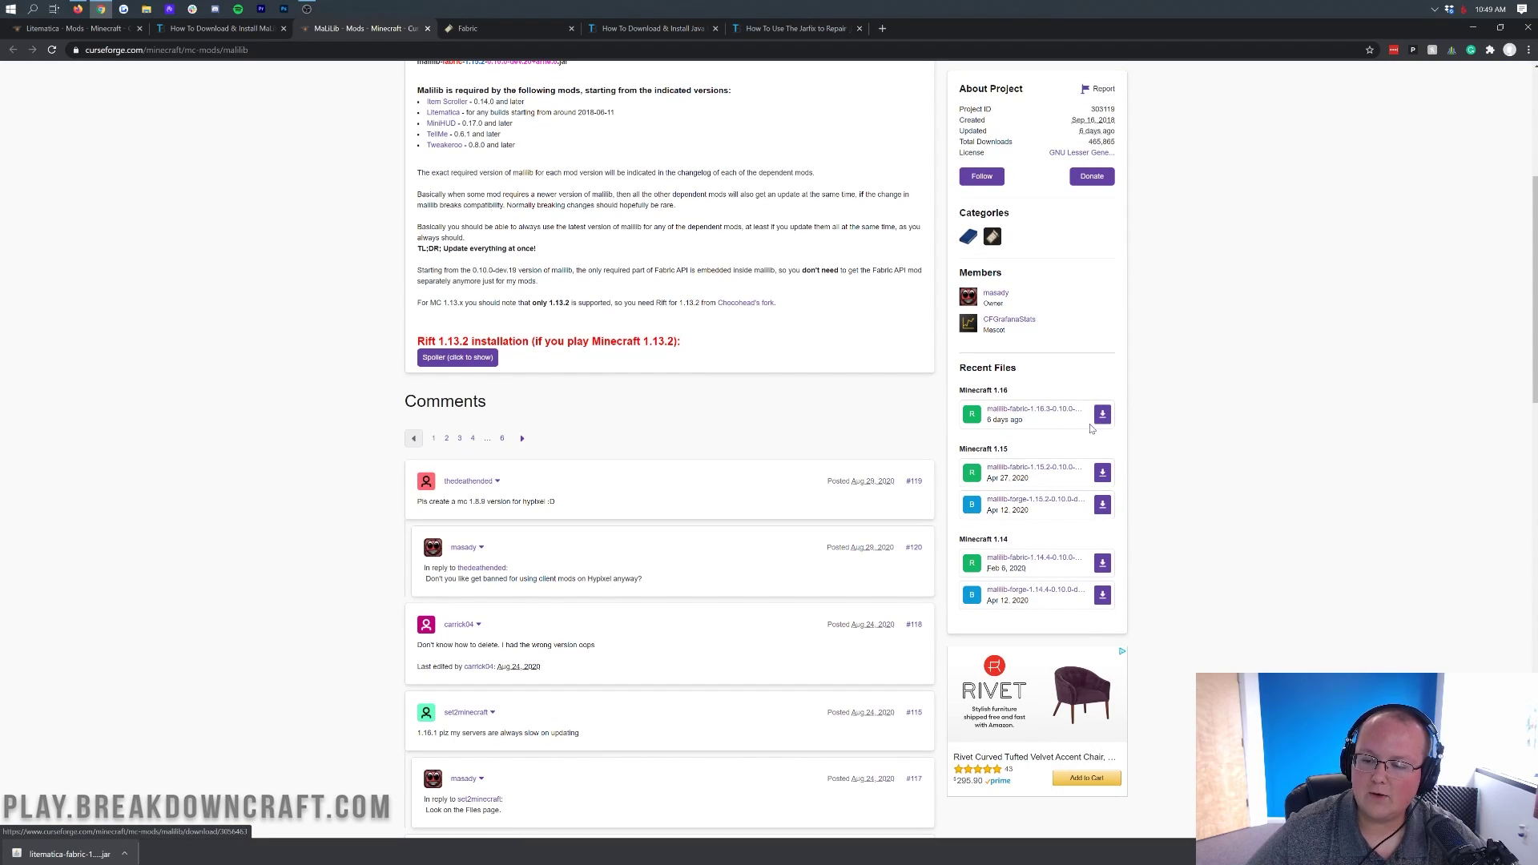
{"action": "left_click", "coordinate": [1103, 416]}
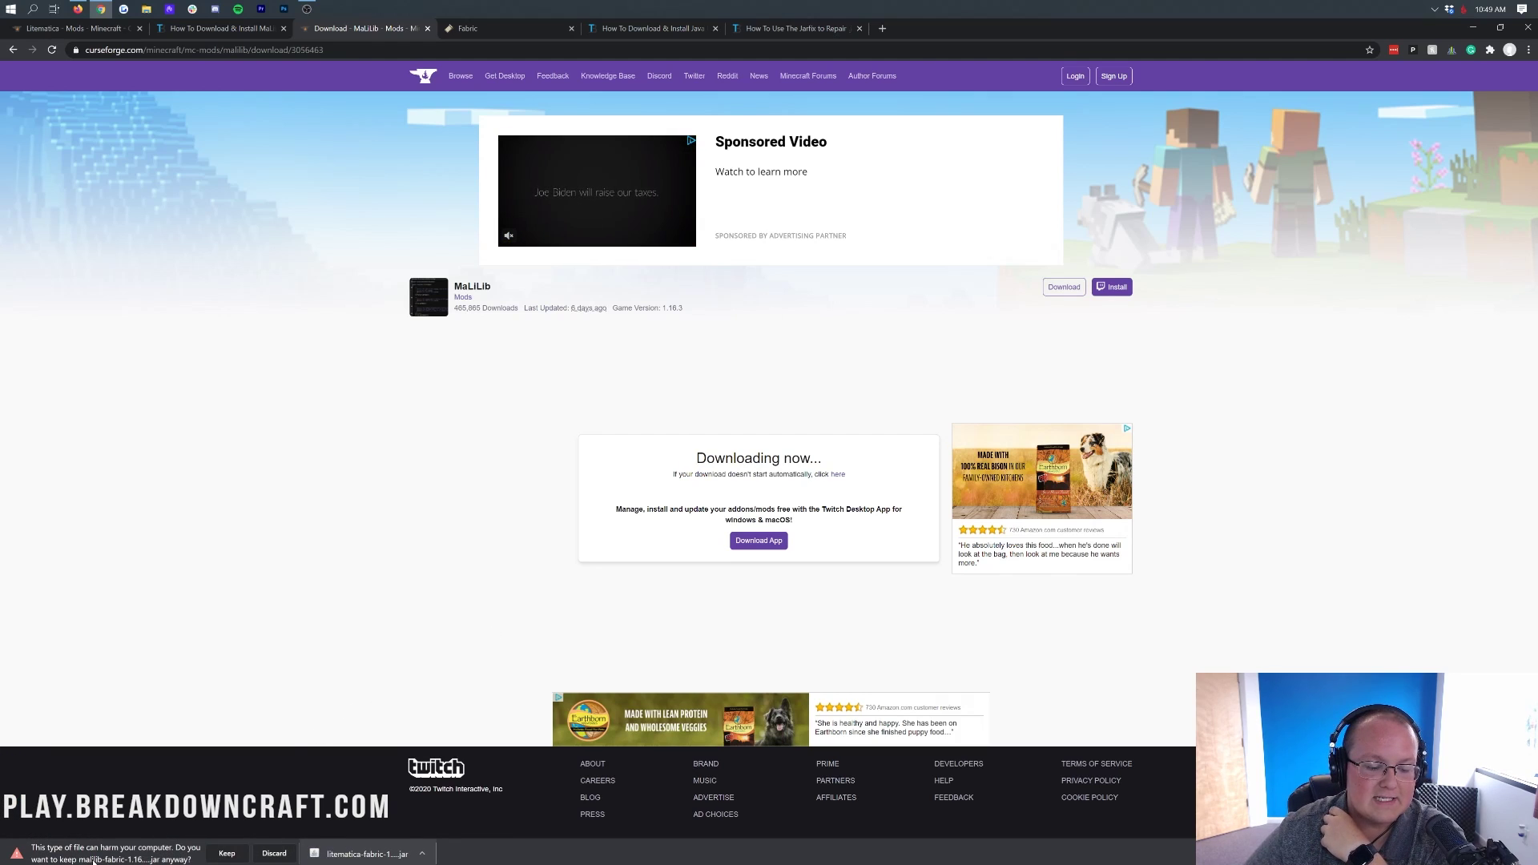
{"action": "left_click", "coordinate": [227, 853]}
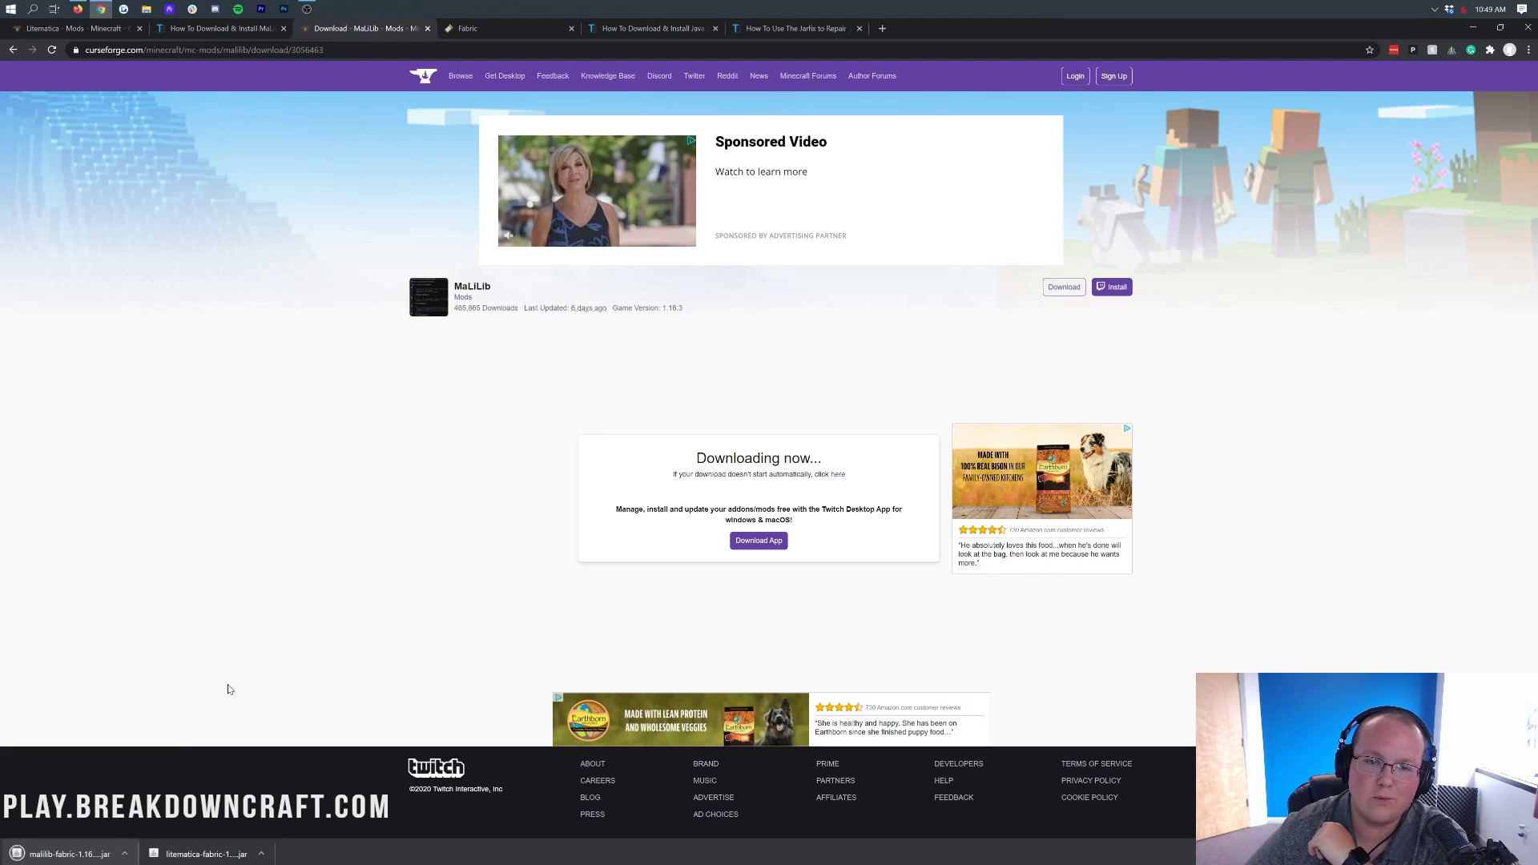
{"action": "left_click", "coordinate": [478, 32]}
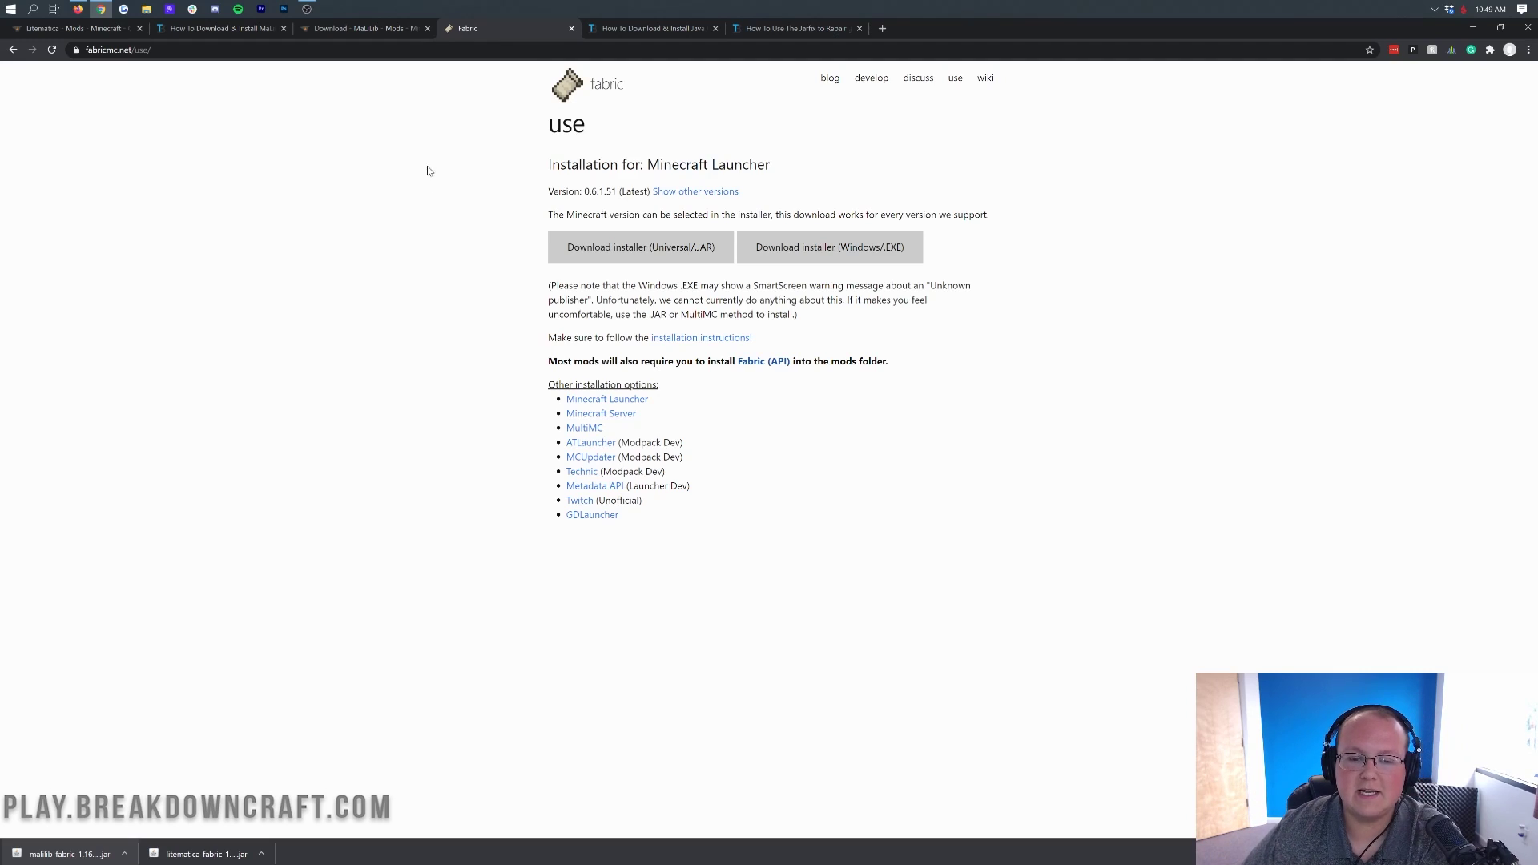
- Download and keep the universal Fabric installer jar, then minimize Chrome to the desktop
{"action": "left_click", "coordinate": [671, 253]}
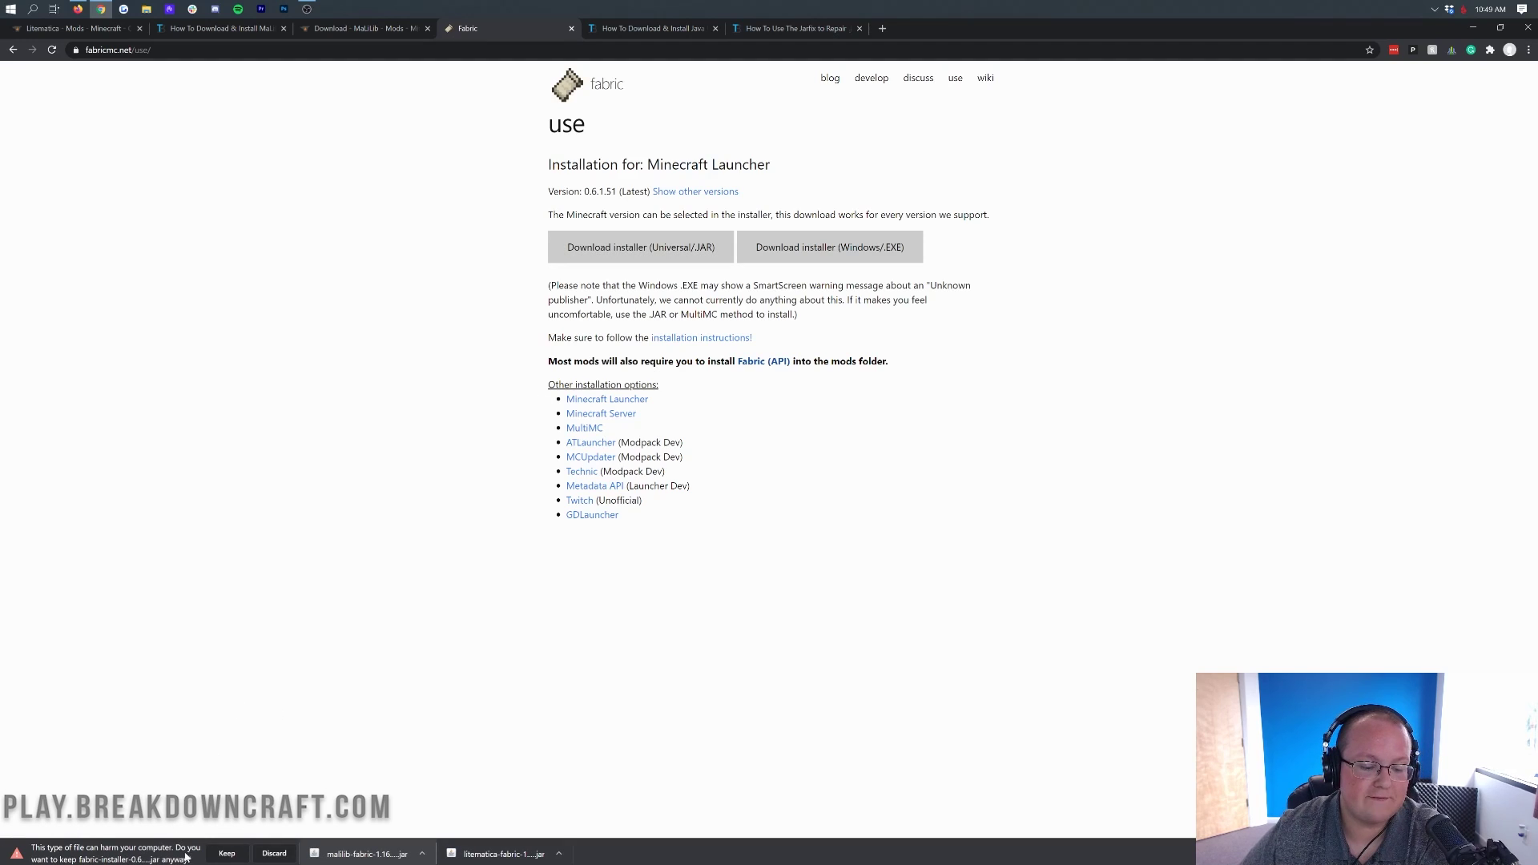
{"action": "left_click", "coordinate": [226, 853]}
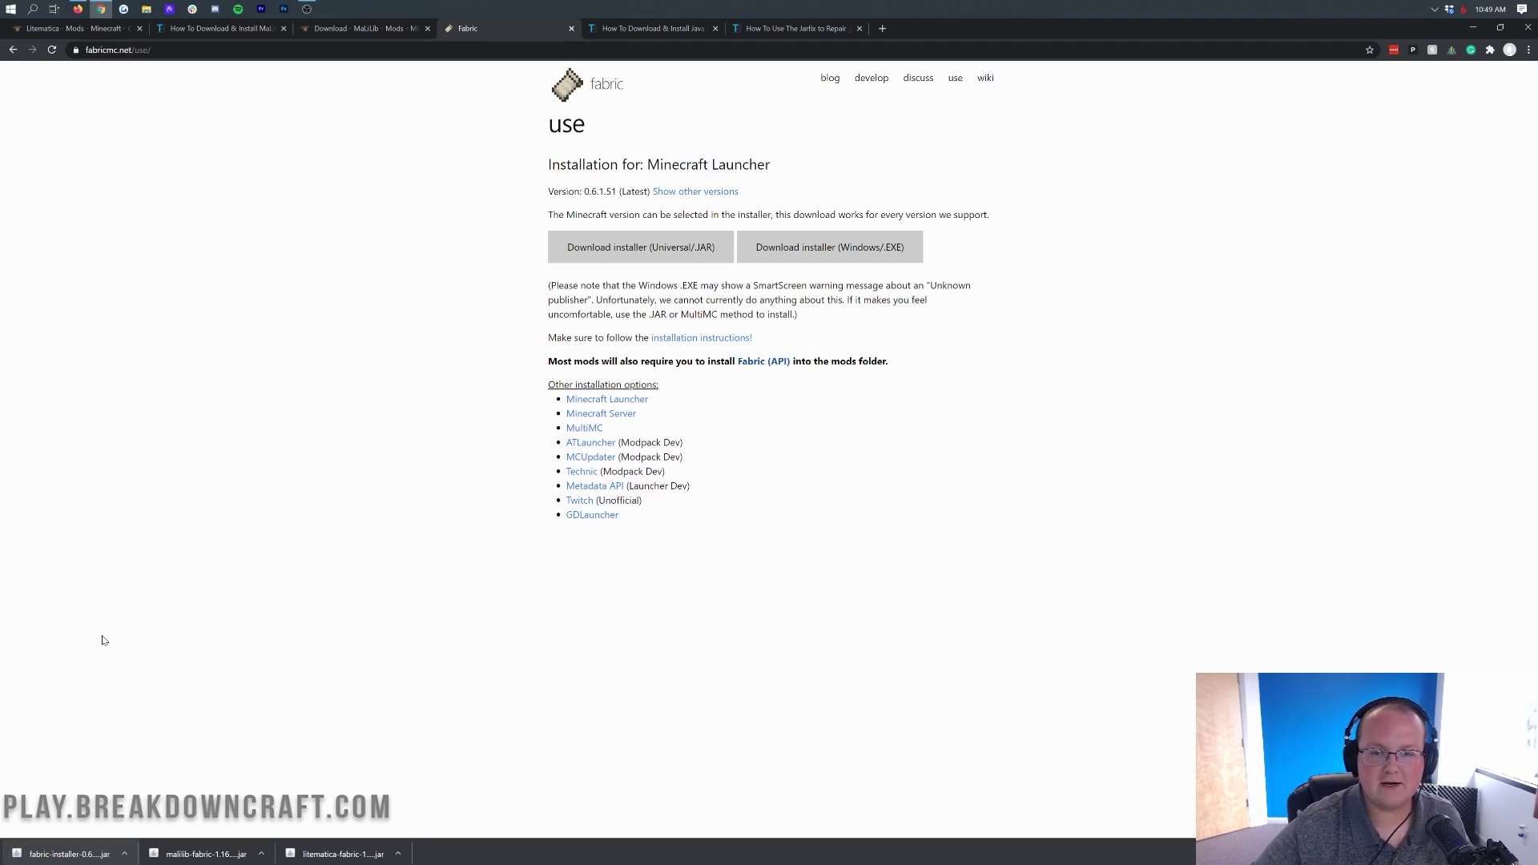
{"action": "key", "text": "ctrl+Tab"}
{"action": "left_click", "coordinate": [1472, 26]}
{"action": "left_click_drag", "start_coordinate": [31, 149], "coordinate": [526, 152]}
- Line up the Fabric installer, litematica and malilib jars in a row on the desktop
{"action": "left_click_drag", "start_coordinate": [17, 42], "coordinate": [600, 156]}
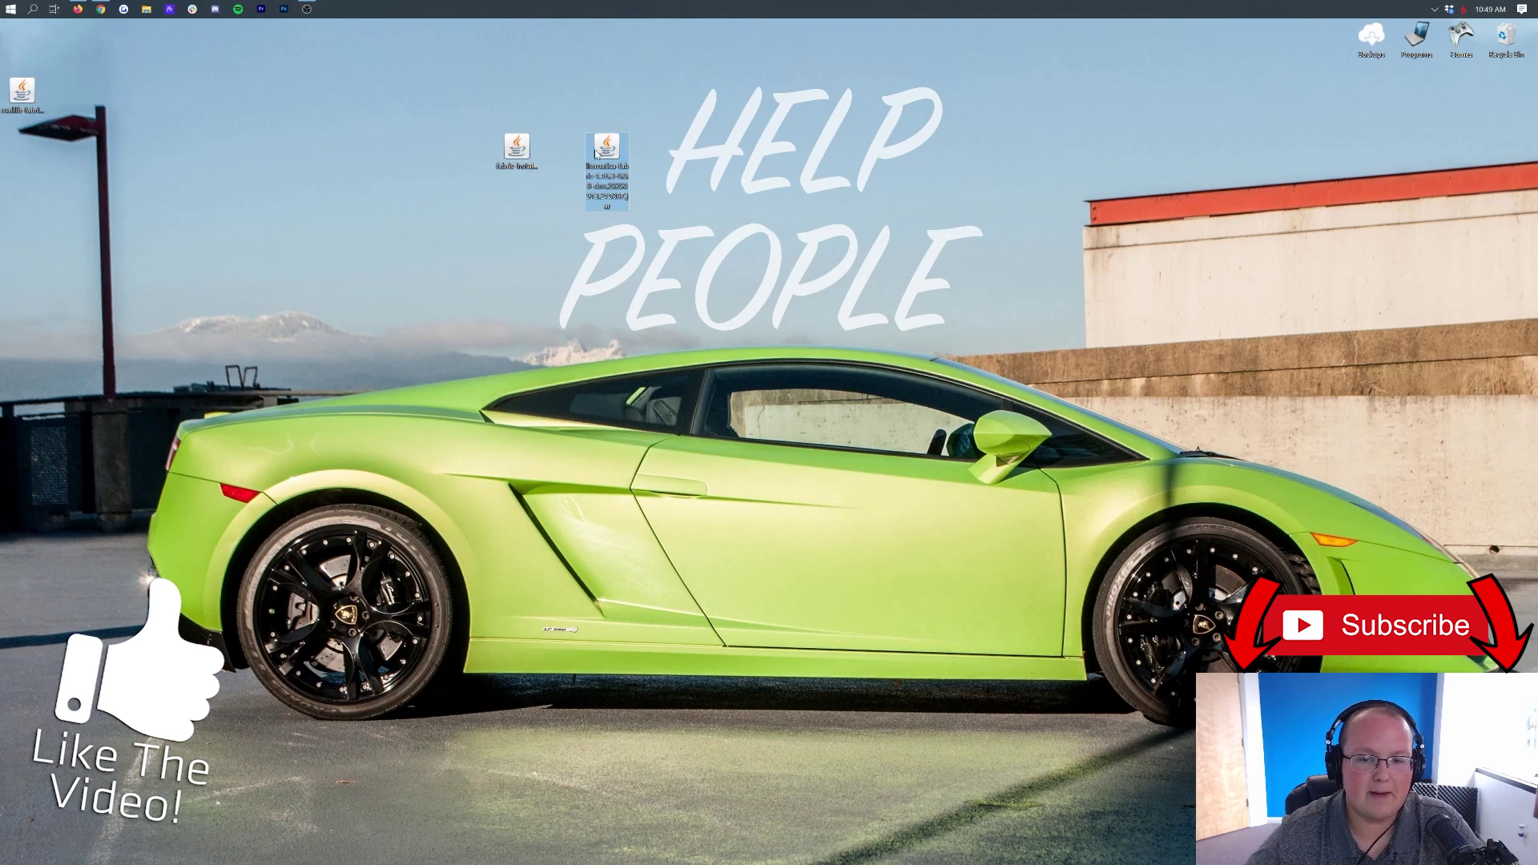
{"action": "left_click_drag", "start_coordinate": [22, 95], "coordinate": [694, 159]}
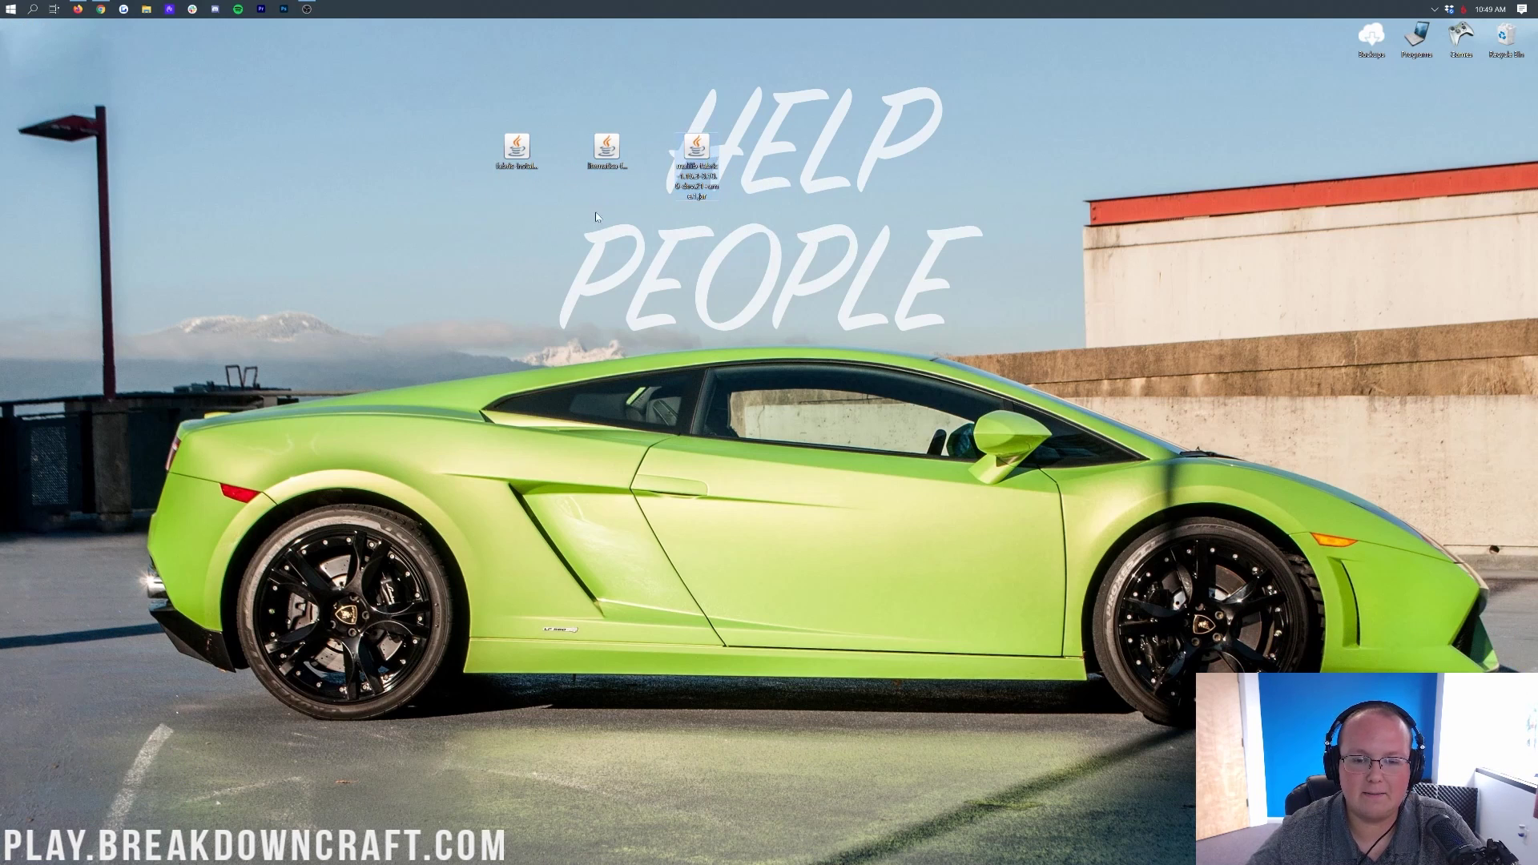
{"action": "left_click_drag", "start_coordinate": [423, 179], "coordinate": [543, 335]}
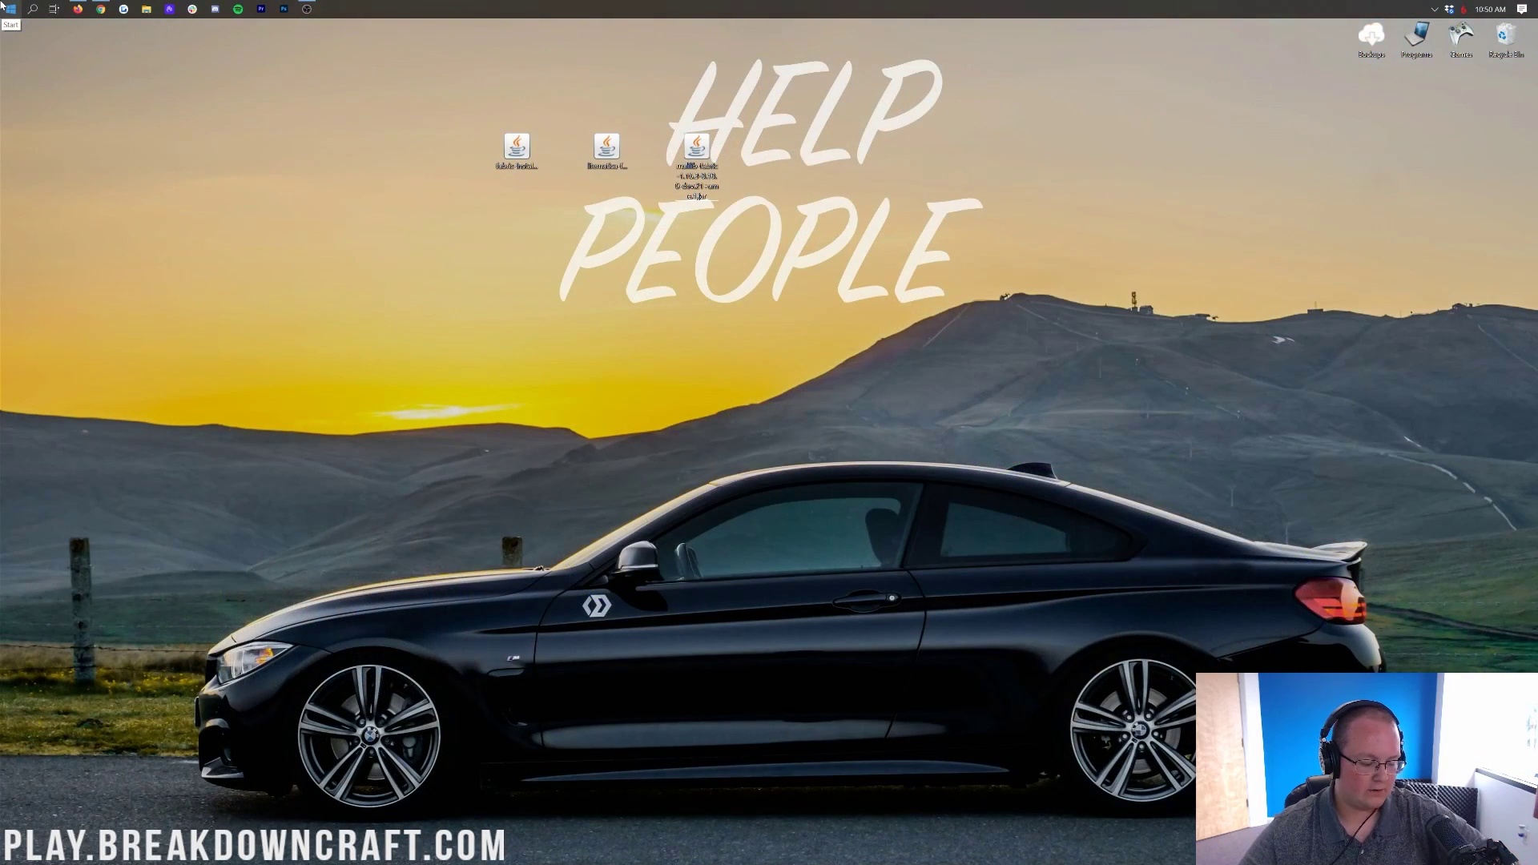
- Check the Downloads folder via 'downloads' search, close it, and bring up the Fabric installer's options
{"action": "left_click", "coordinate": [3, 6]}
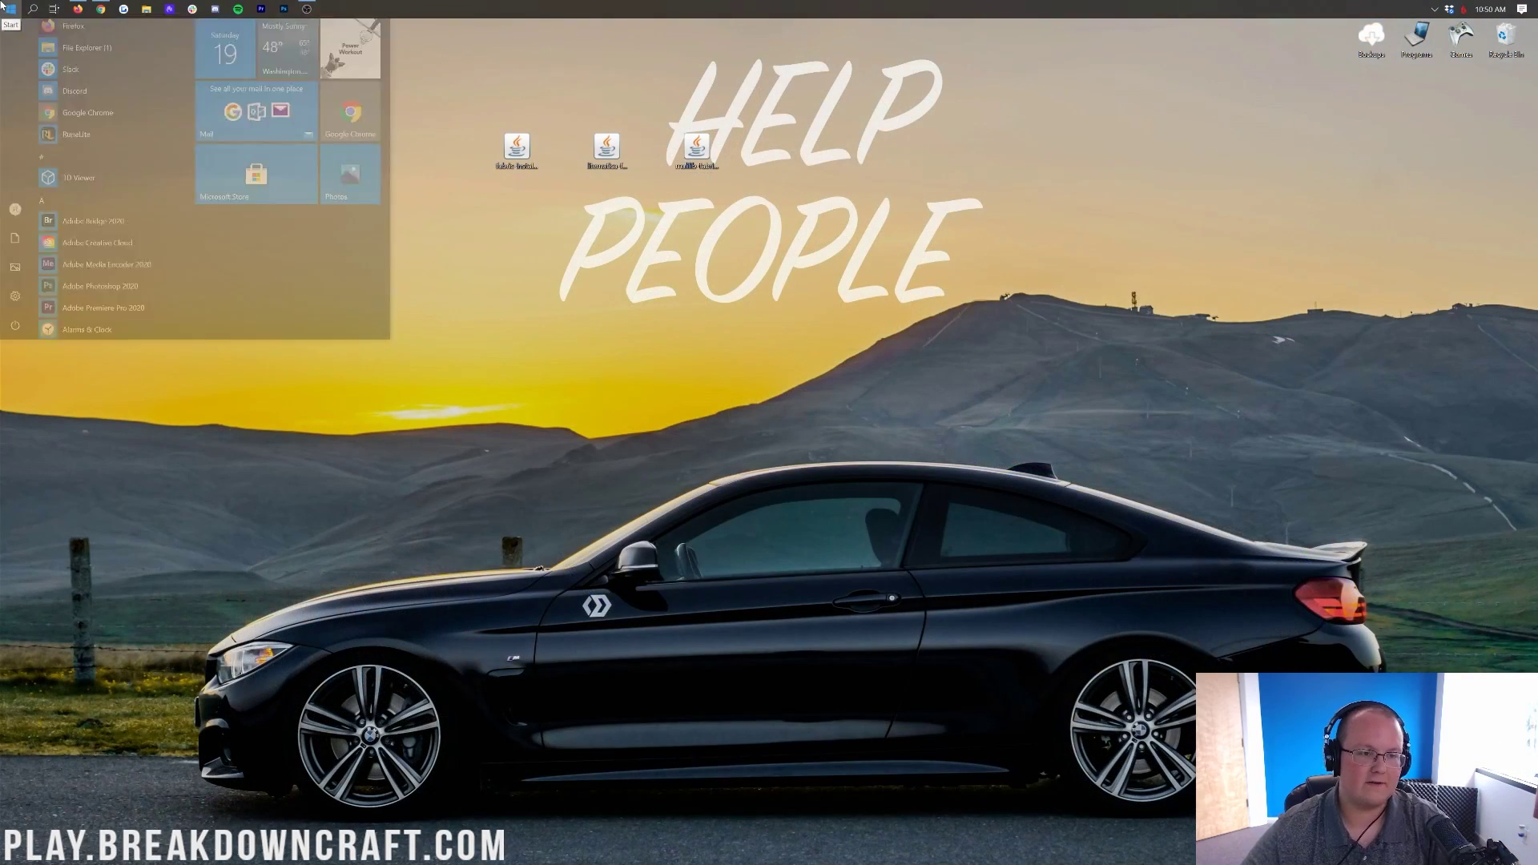
{"action": "type", "text": "downloads"}
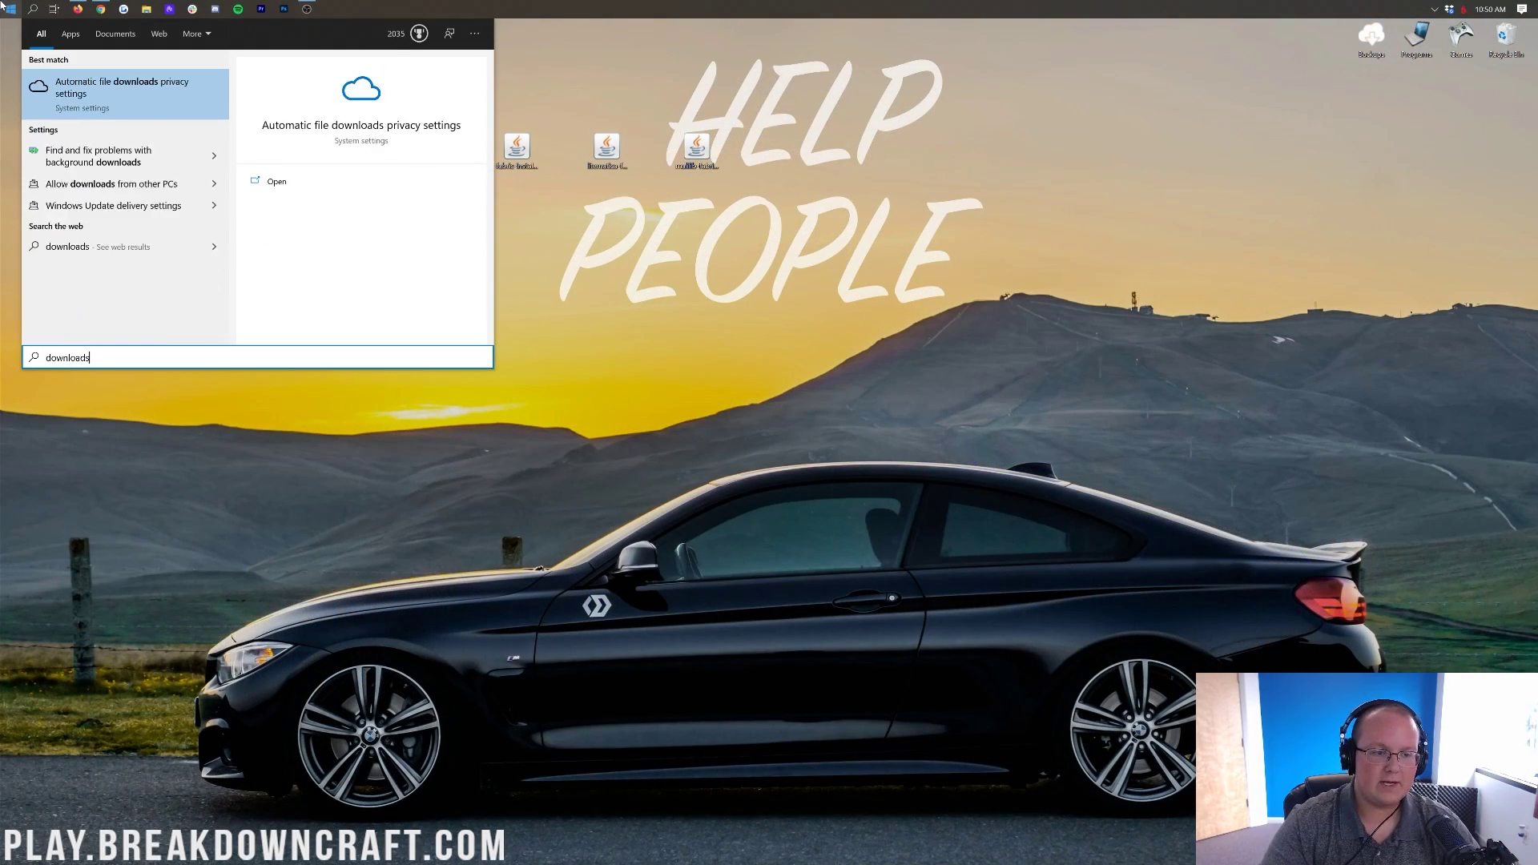
{"action": "left_click", "coordinate": [111, 159]}
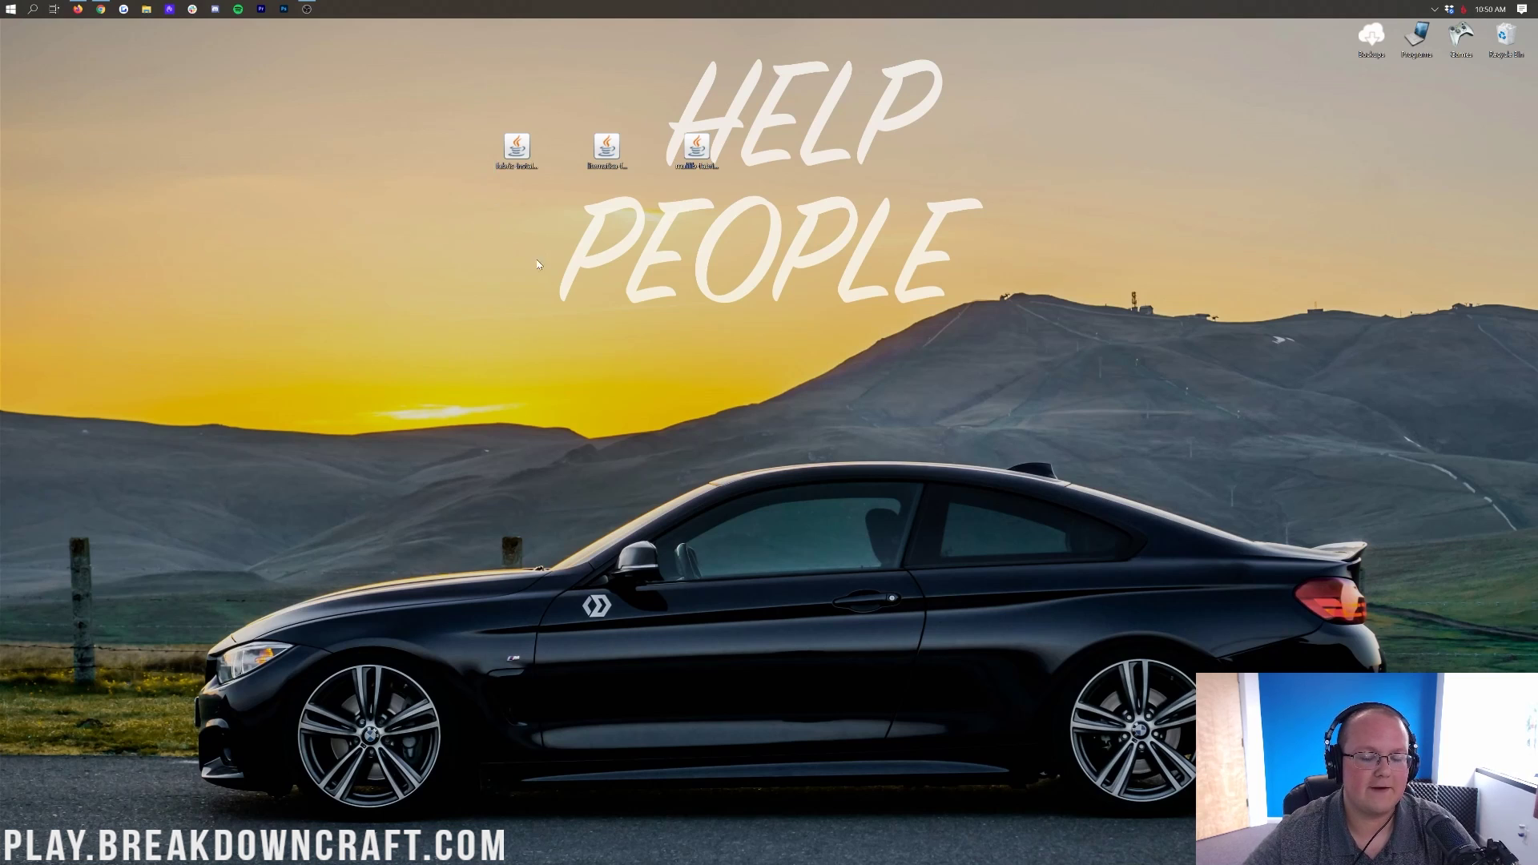
{"action": "left_click_drag", "start_coordinate": [751, 165], "coordinate": [450, 133]}
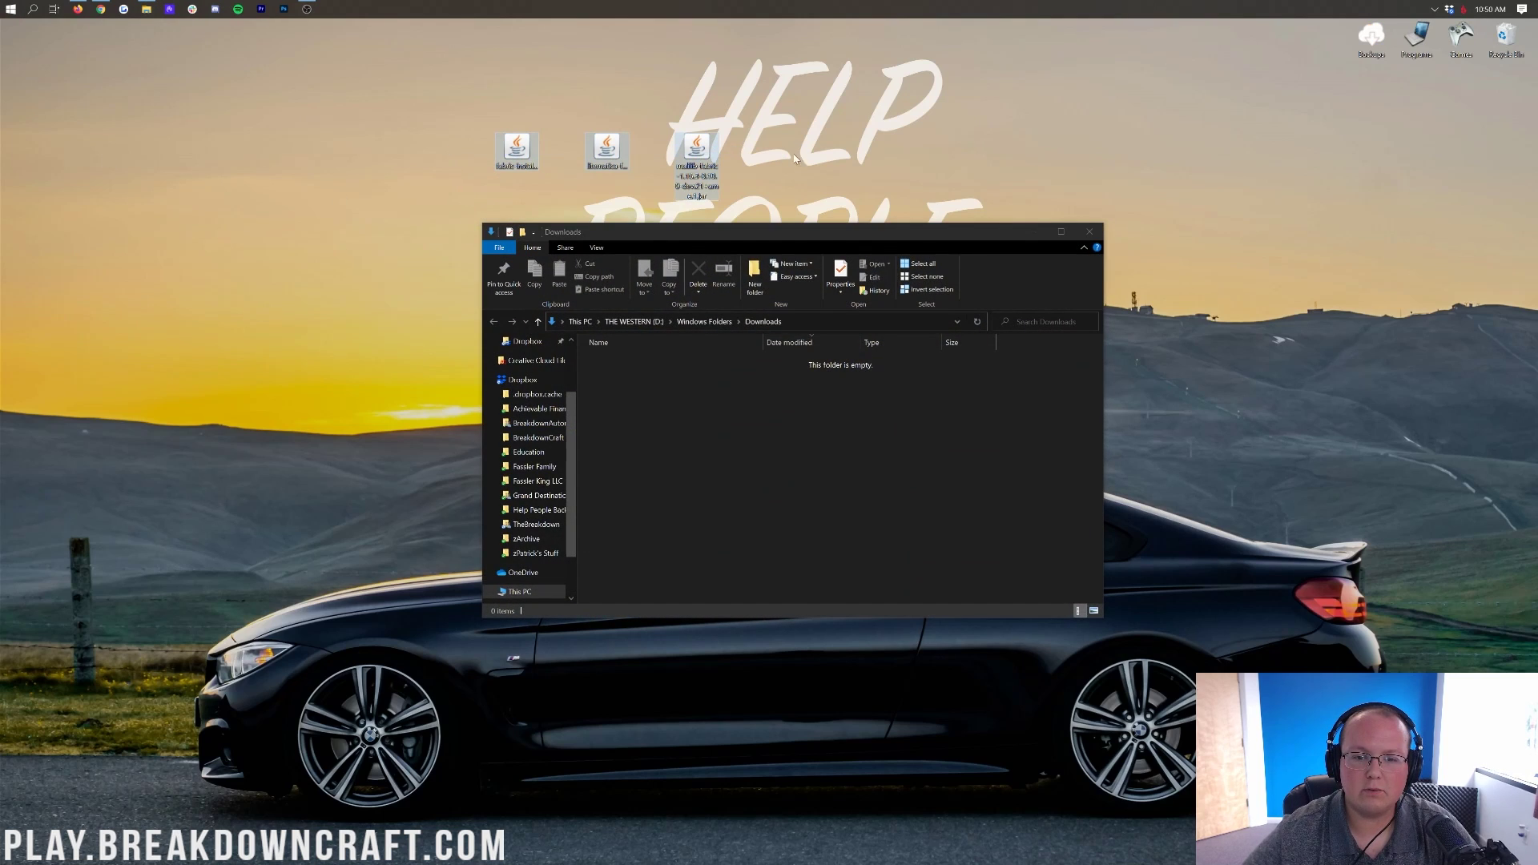
{"action": "left_click_drag", "start_coordinate": [709, 158], "coordinate": [769, 159]}
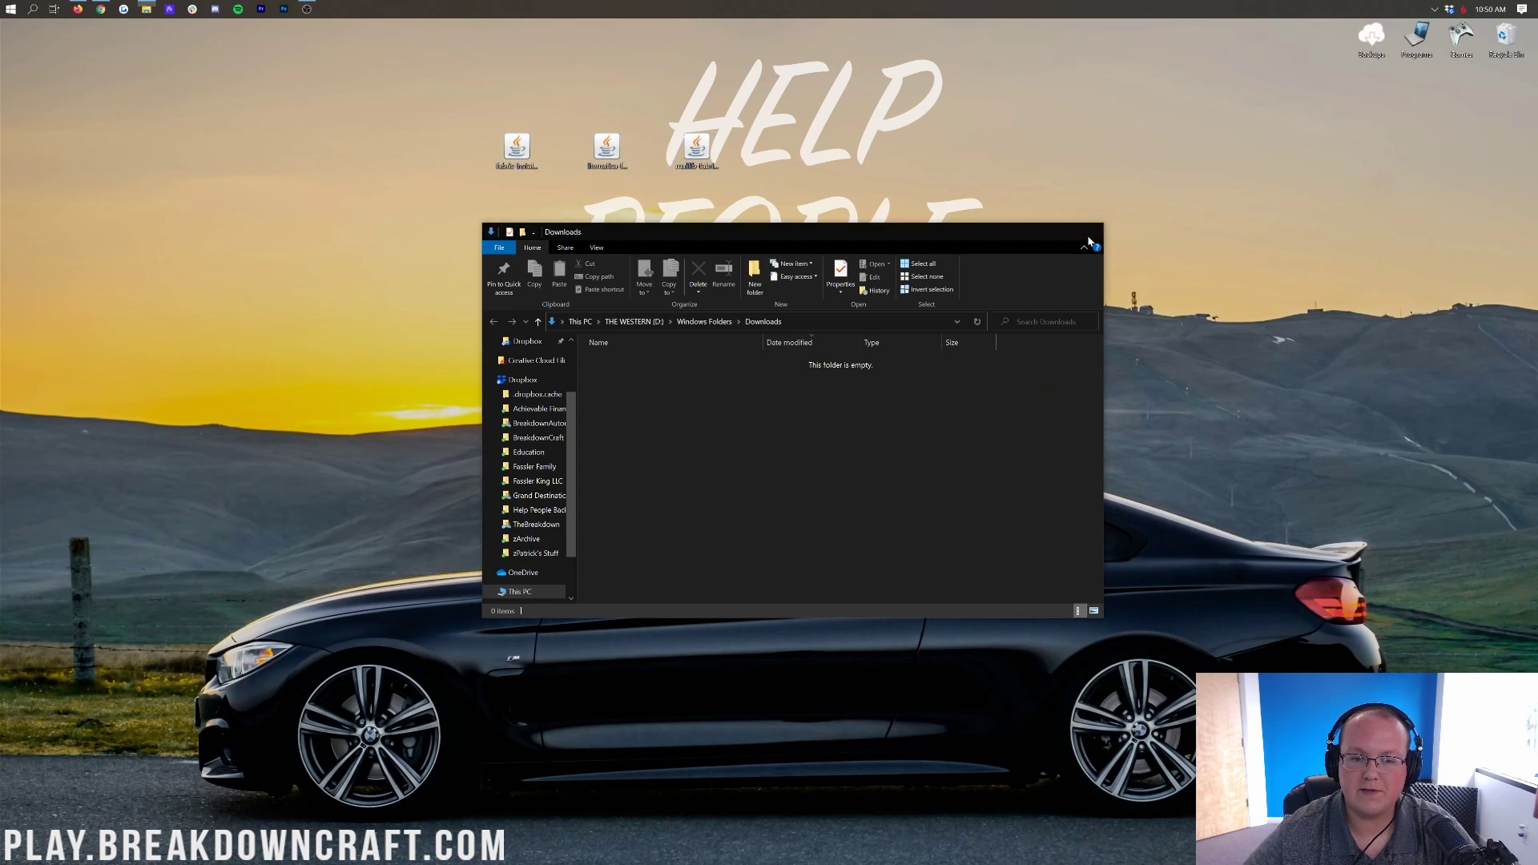
{"action": "left_click", "coordinate": [1089, 232]}
{"action": "left_click", "coordinate": [514, 152]}
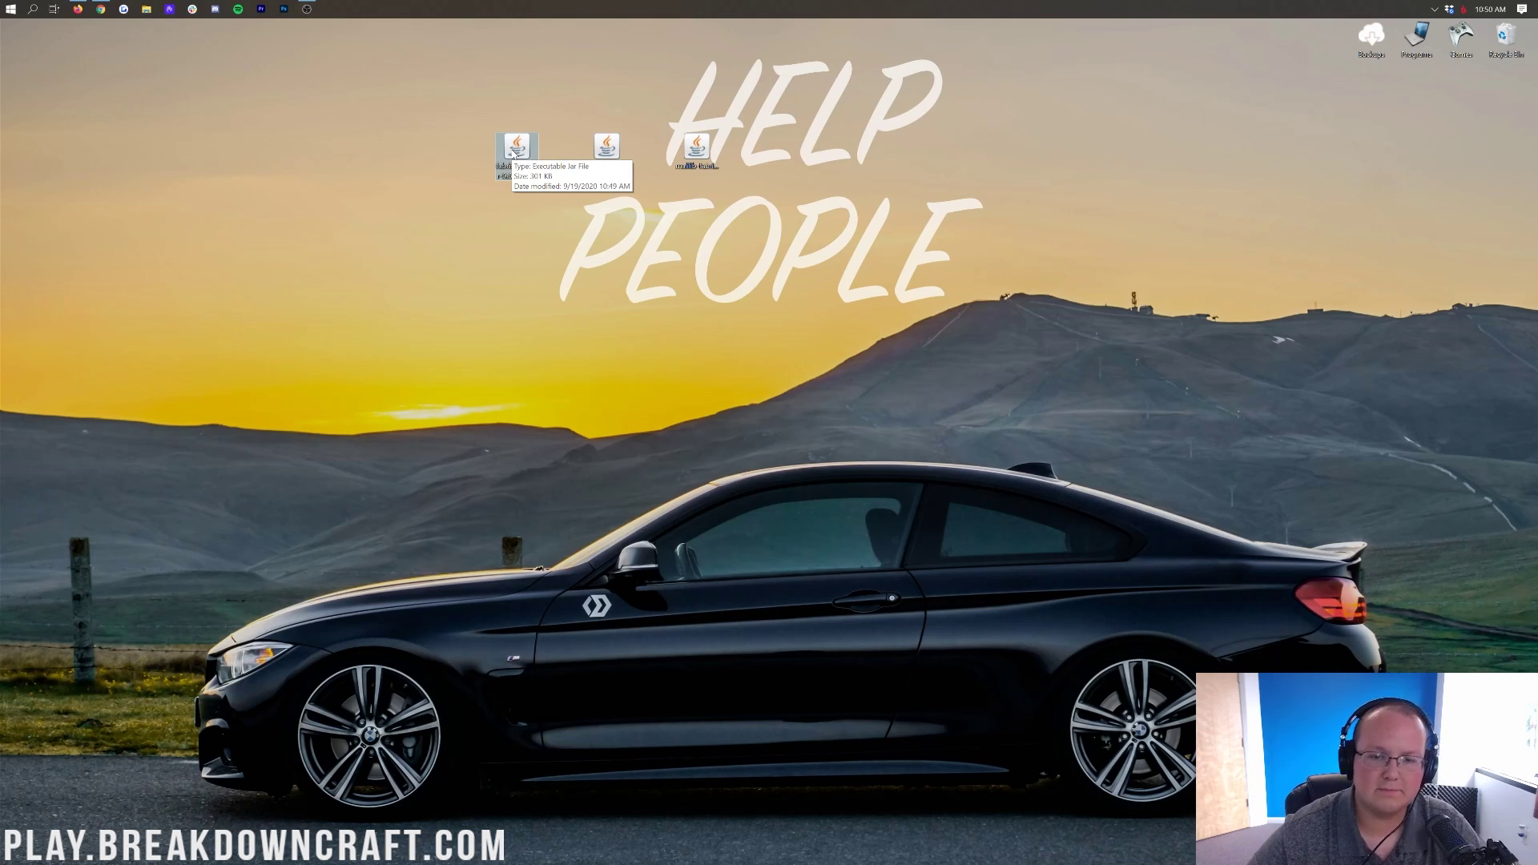
{"action": "right_click", "coordinate": [511, 149]}
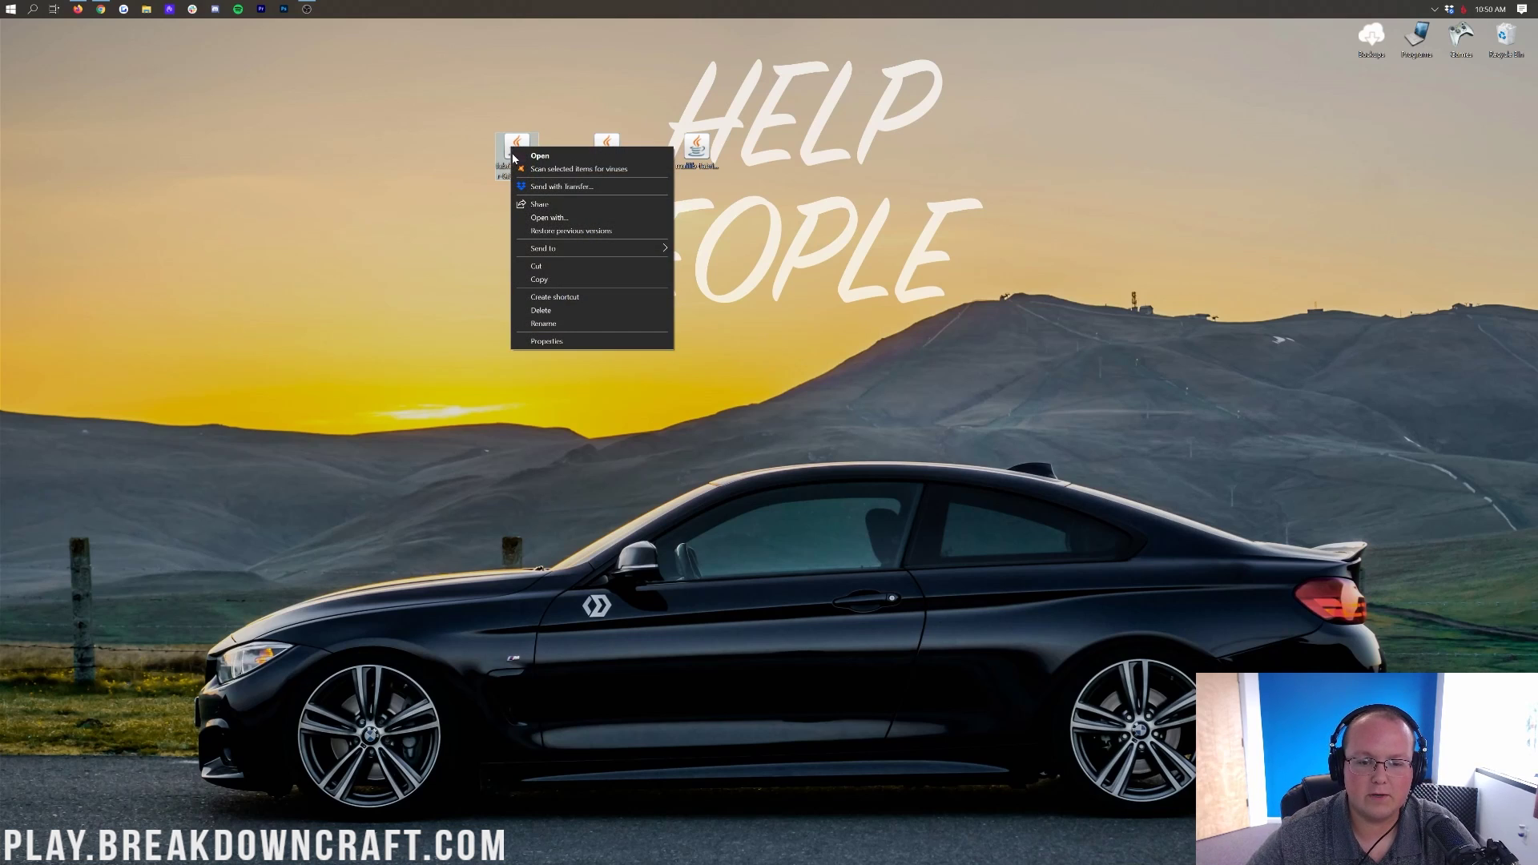
- Open the Fabric installer with Java(TM) Platform SE binary, then return to Chrome
{"action": "left_click", "coordinate": [549, 218]}
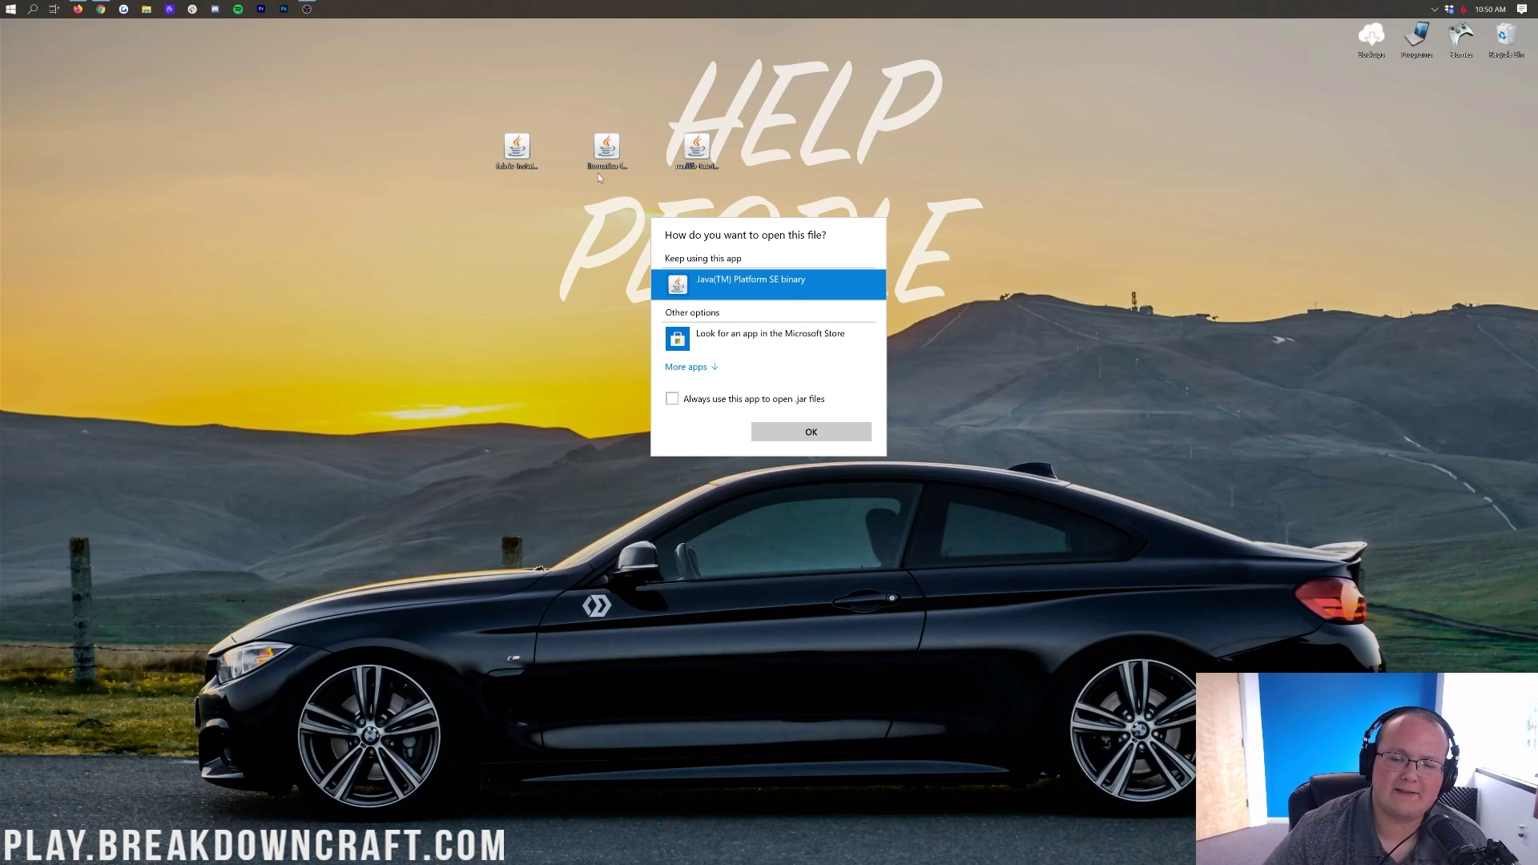
{"action": "left_click", "coordinate": [811, 431]}
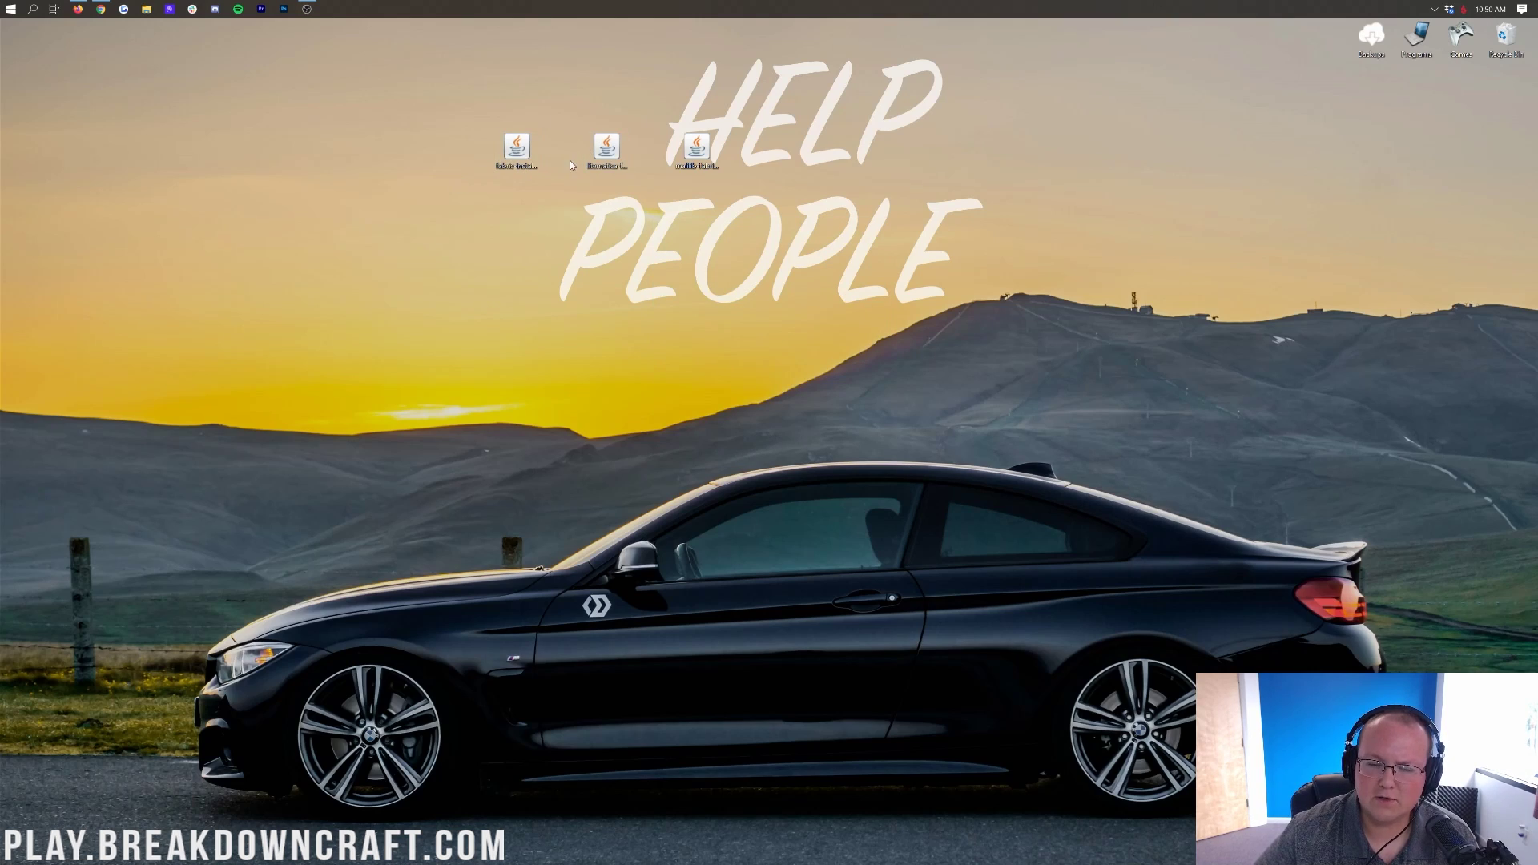
{"action": "left_click", "coordinate": [101, 9]}
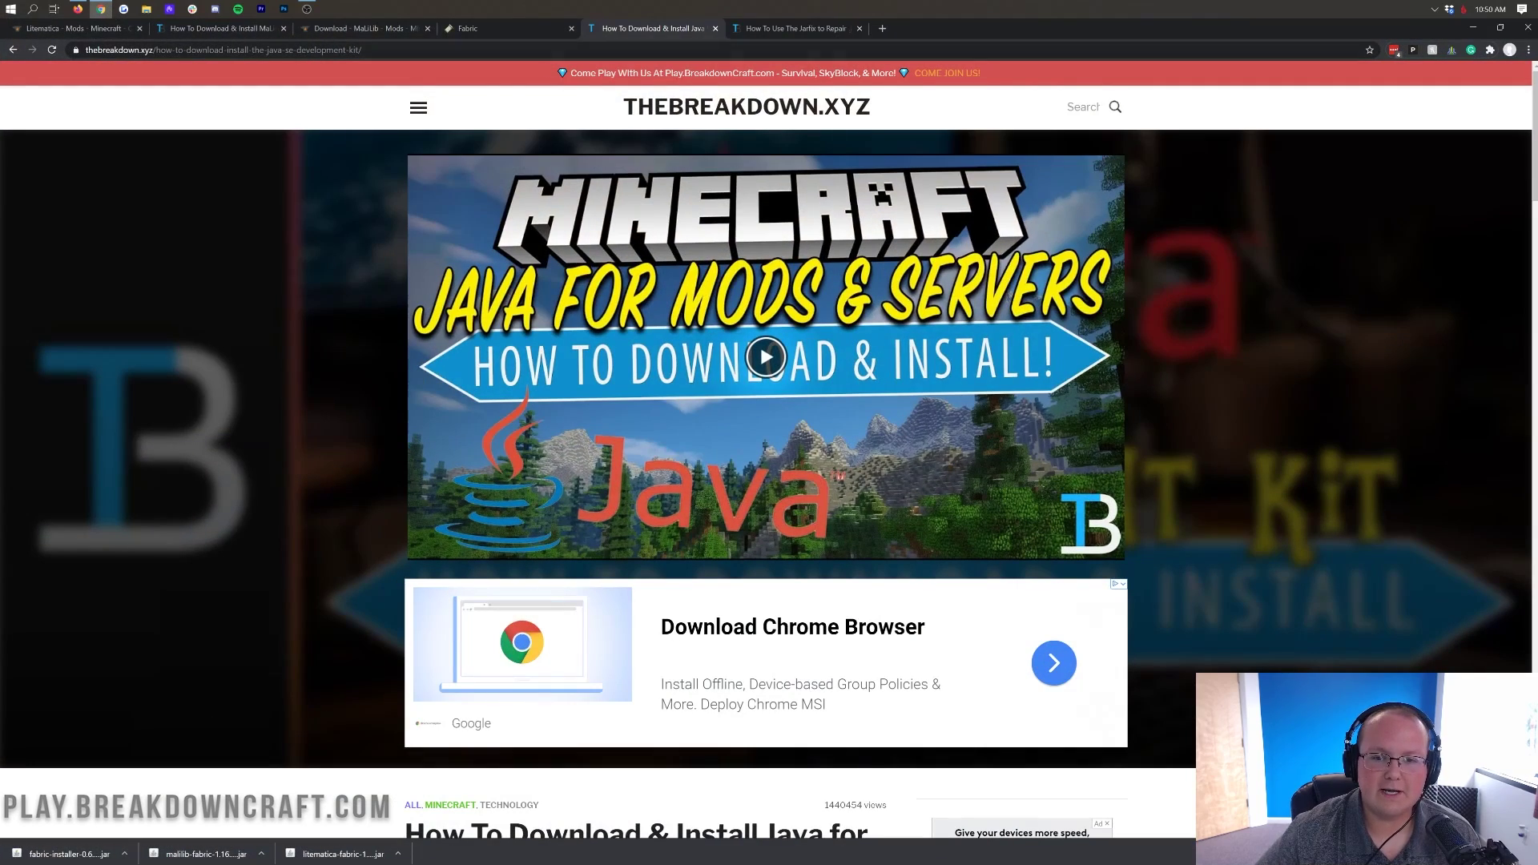
- Scroll the Java install guide and highlight the 'Minecraft Mods' part of its title
{"action": "scroll", "coordinate": [347, 328], "scroll_direction": "down", "scroll_amount": 5}
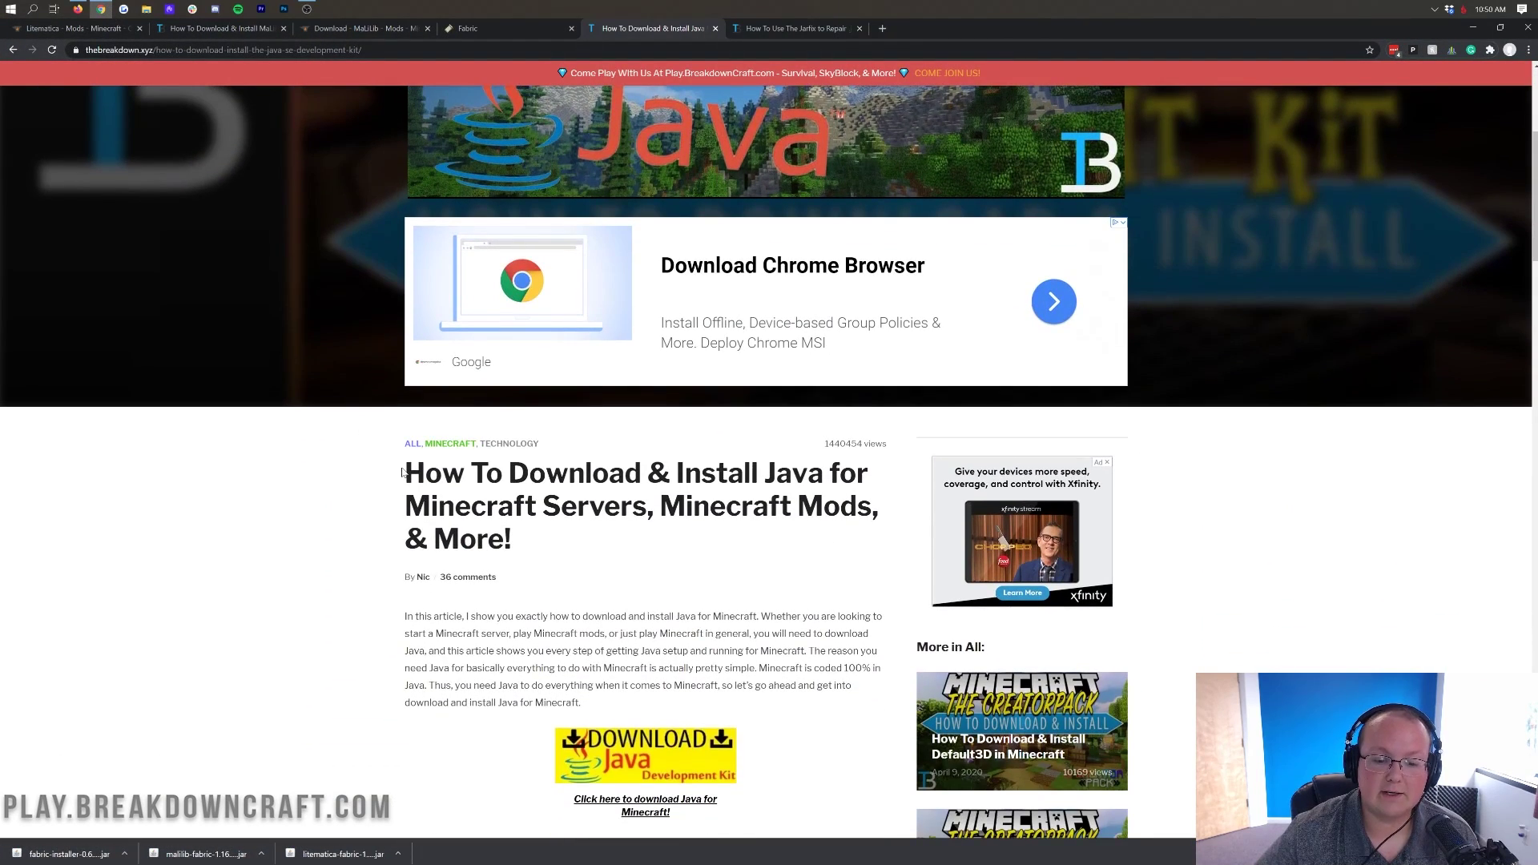
{"action": "left_click_drag", "start_coordinate": [405, 472], "coordinate": [822, 474]}
{"action": "left_click_drag", "start_coordinate": [660, 505], "coordinate": [879, 506]}
{"action": "left_click", "coordinate": [879, 506]}
{"action": "scroll", "coordinate": [738, 397], "scroll_direction": "down", "scroll_amount": 15}
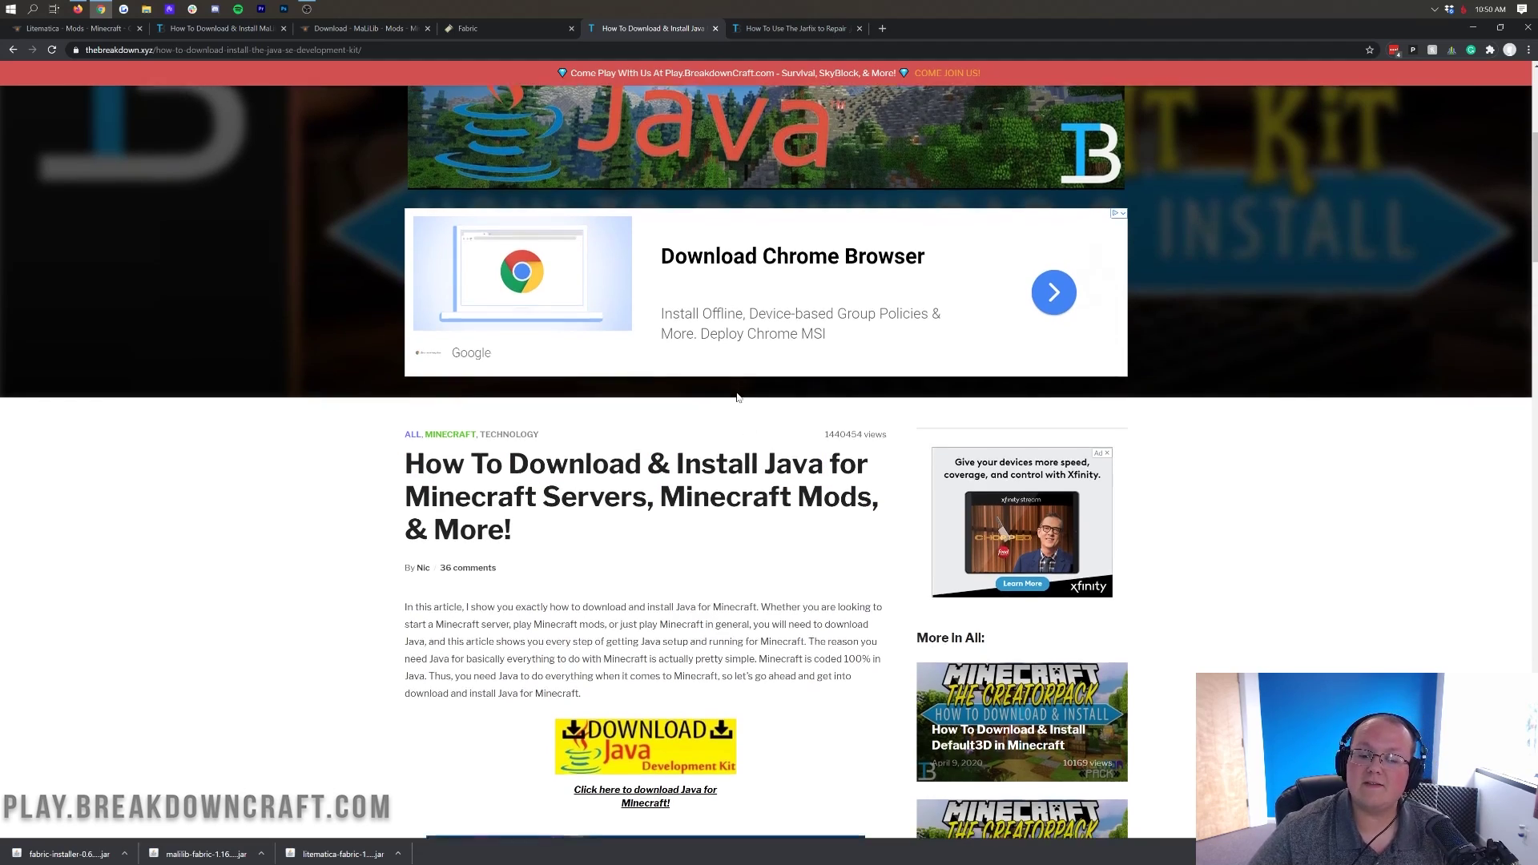
{"action": "scroll", "coordinate": [728, 325], "scroll_direction": "up", "scroll_amount": 12}
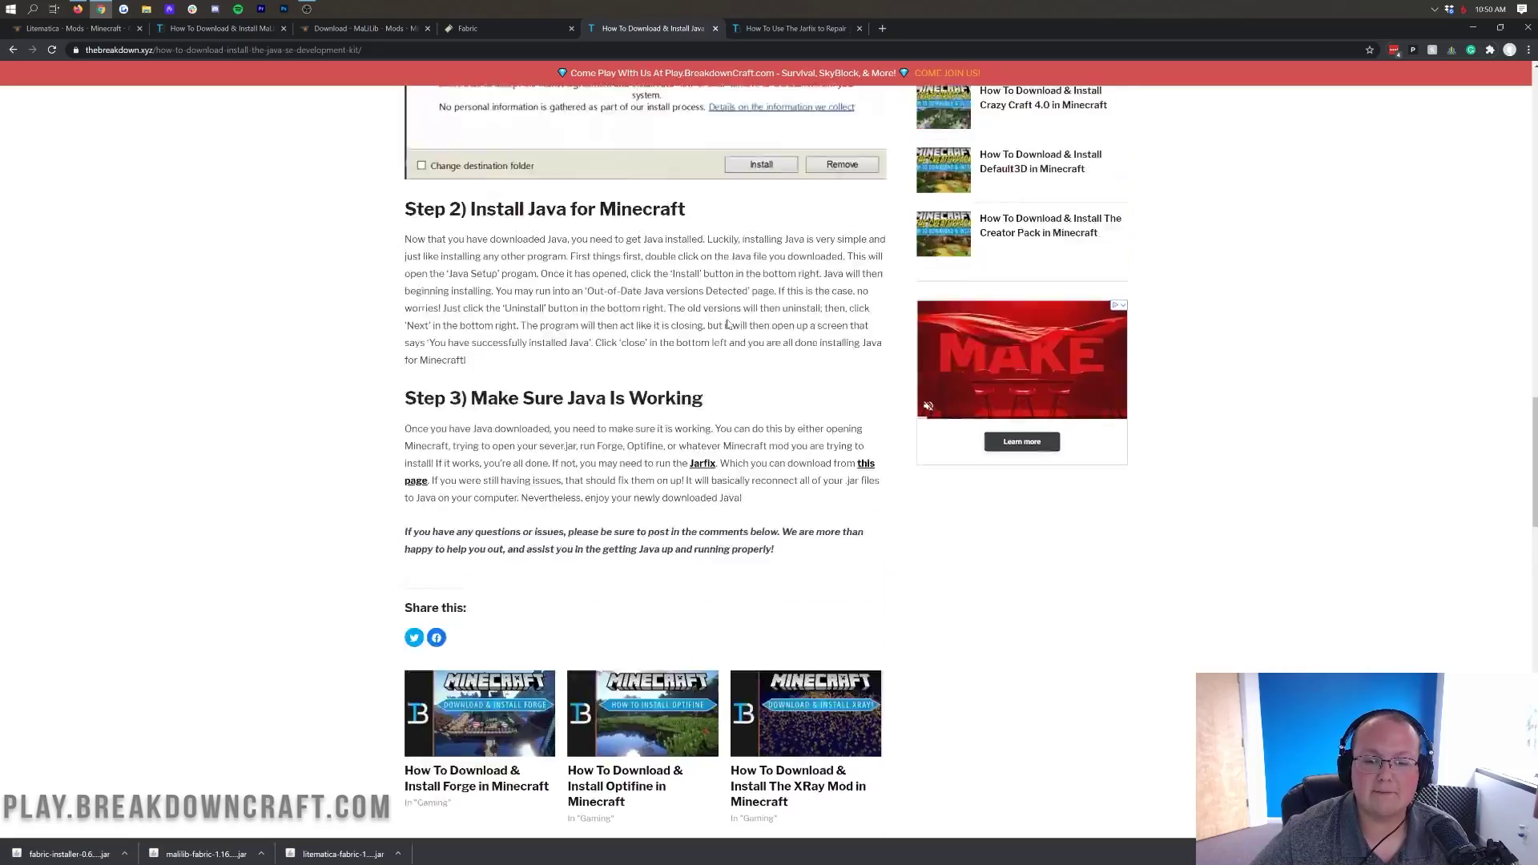
{"action": "scroll", "coordinate": [645, 463], "scroll_direction": "up", "scroll_amount": 8}
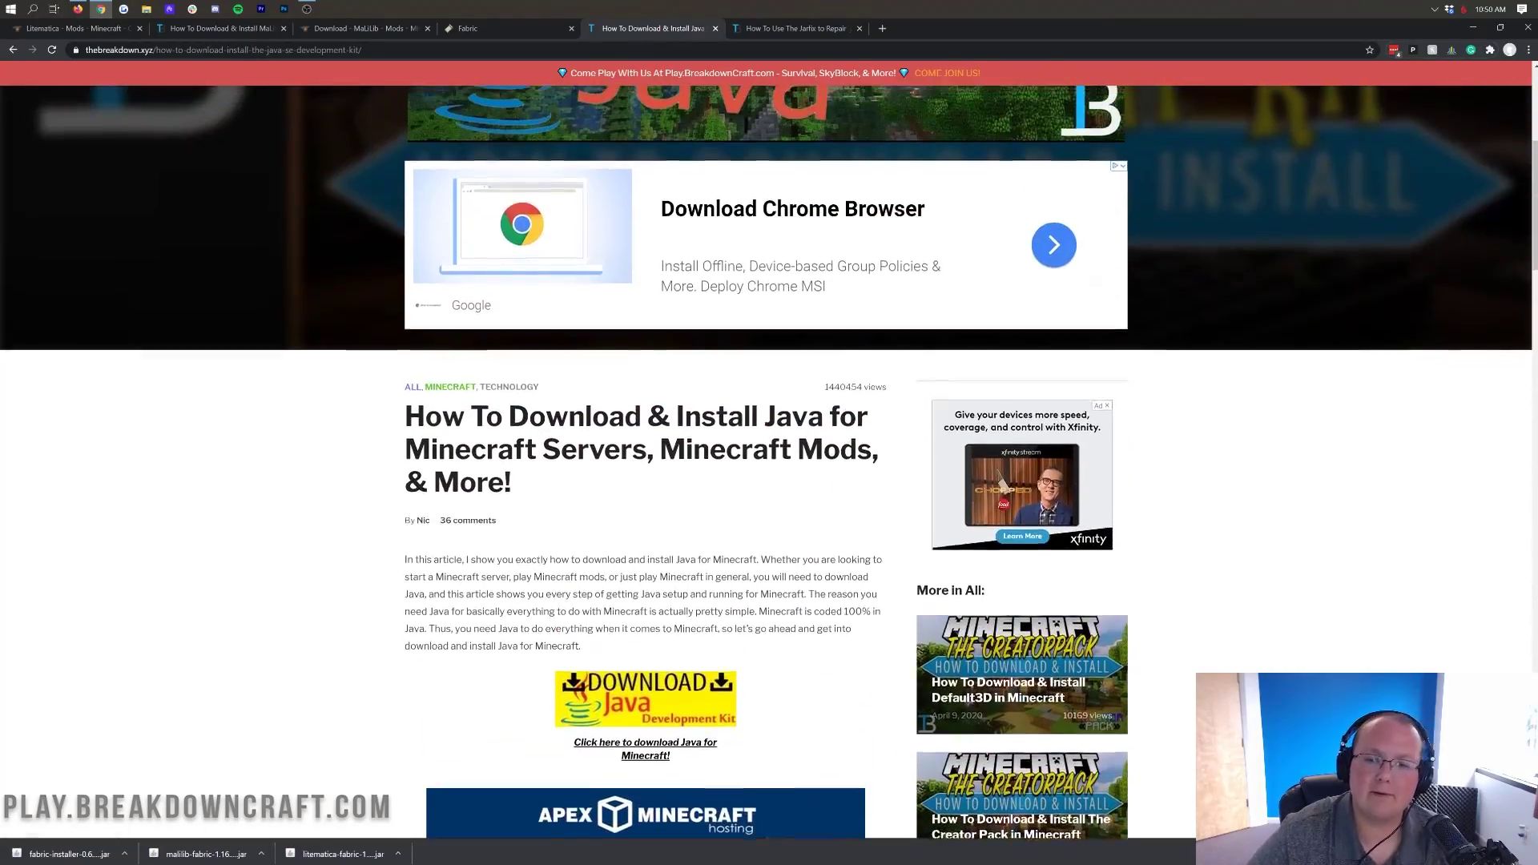
{"action": "scroll", "coordinate": [746, 171], "scroll_direction": "up", "scroll_amount": 1}
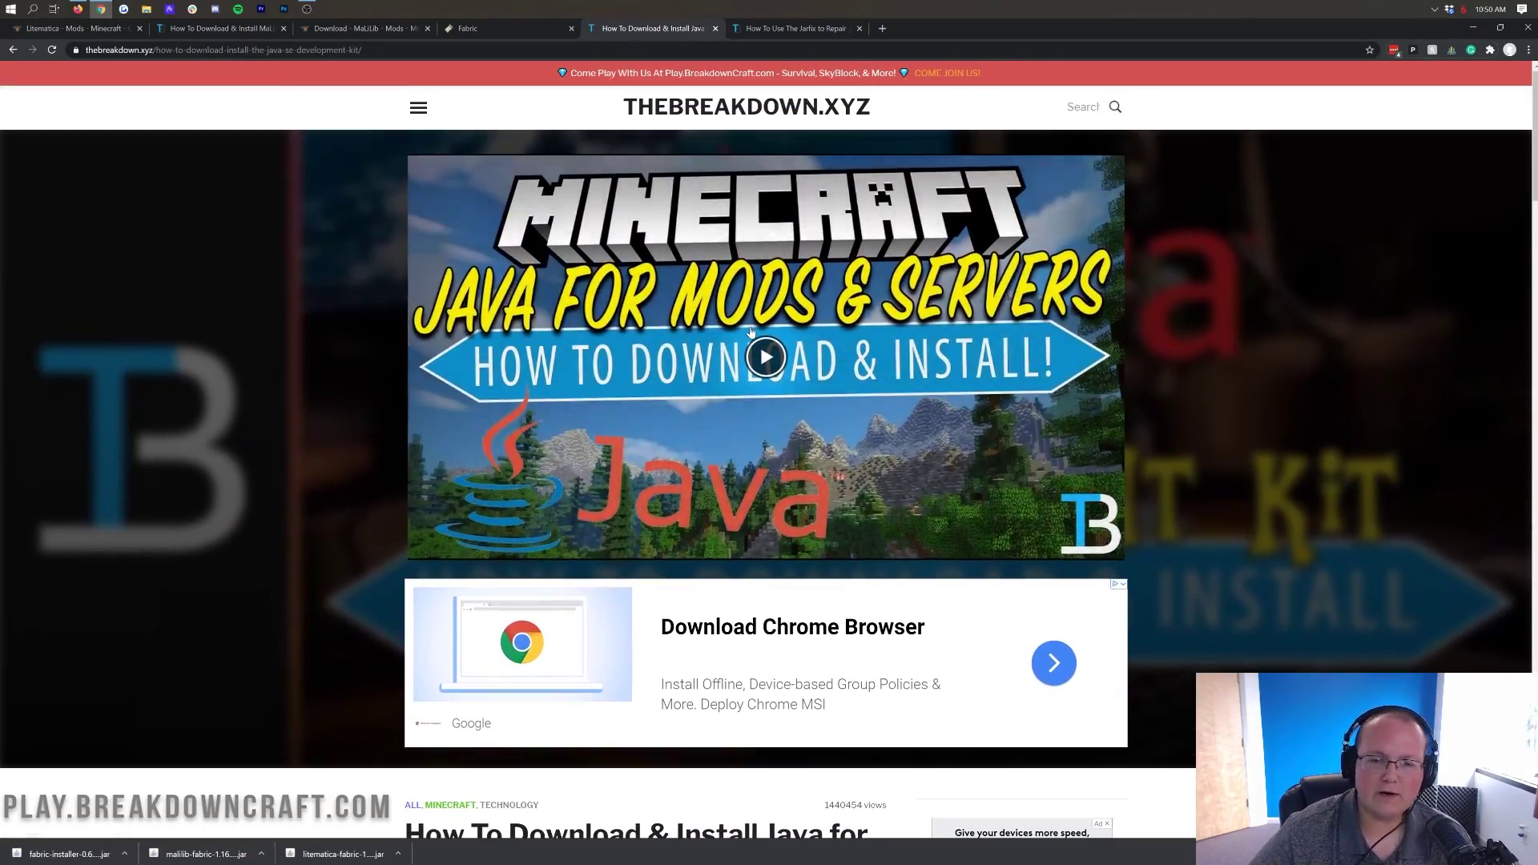
- Switch between the Jarfix and Java guide tabs, then minimize Chrome
{"action": "left_click", "coordinate": [804, 32]}
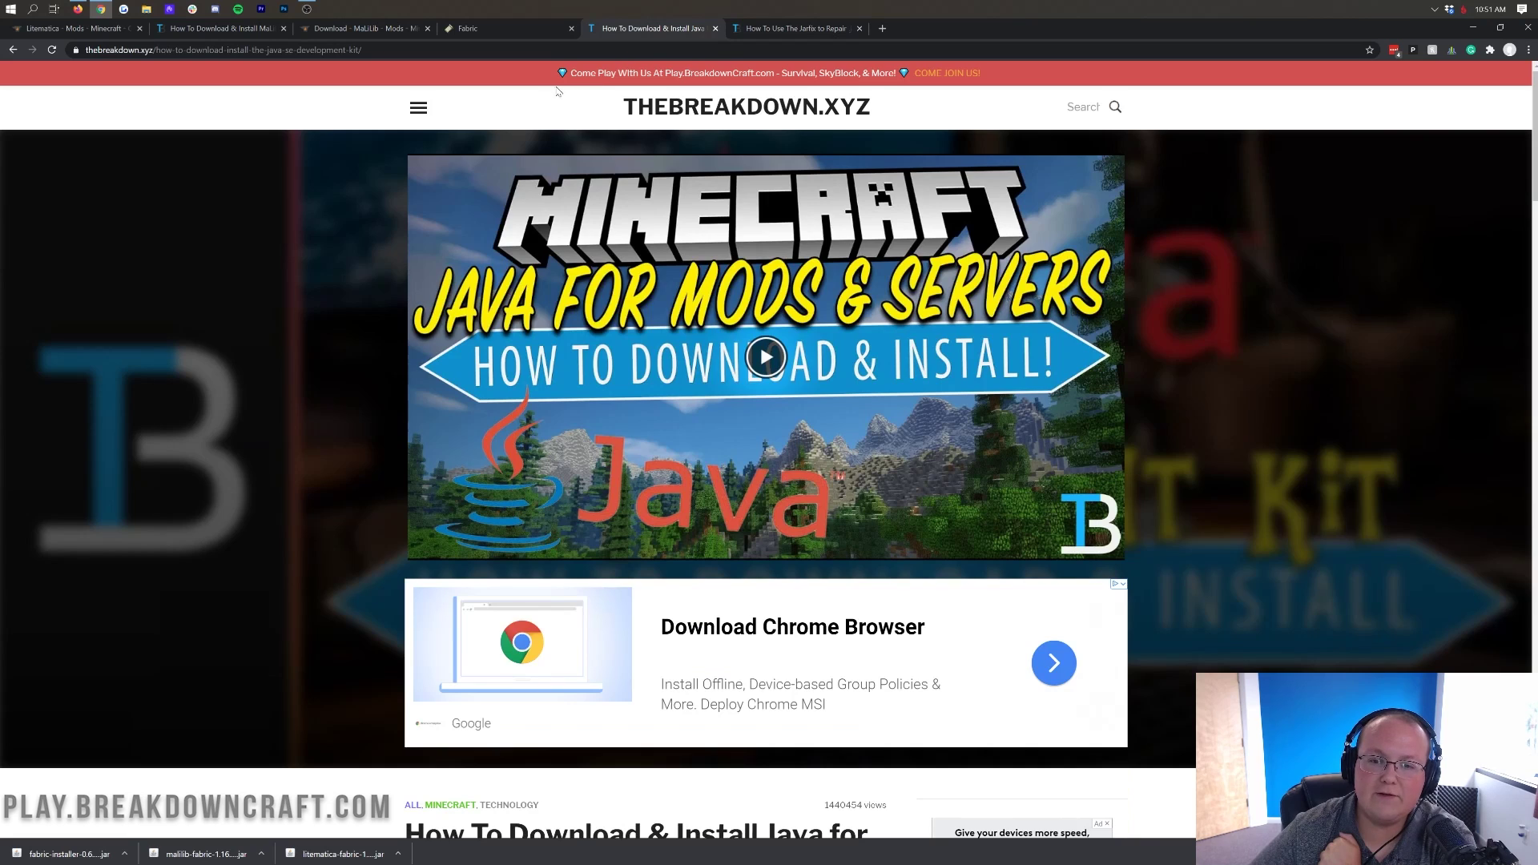
{"action": "left_click", "coordinate": [652, 28]}
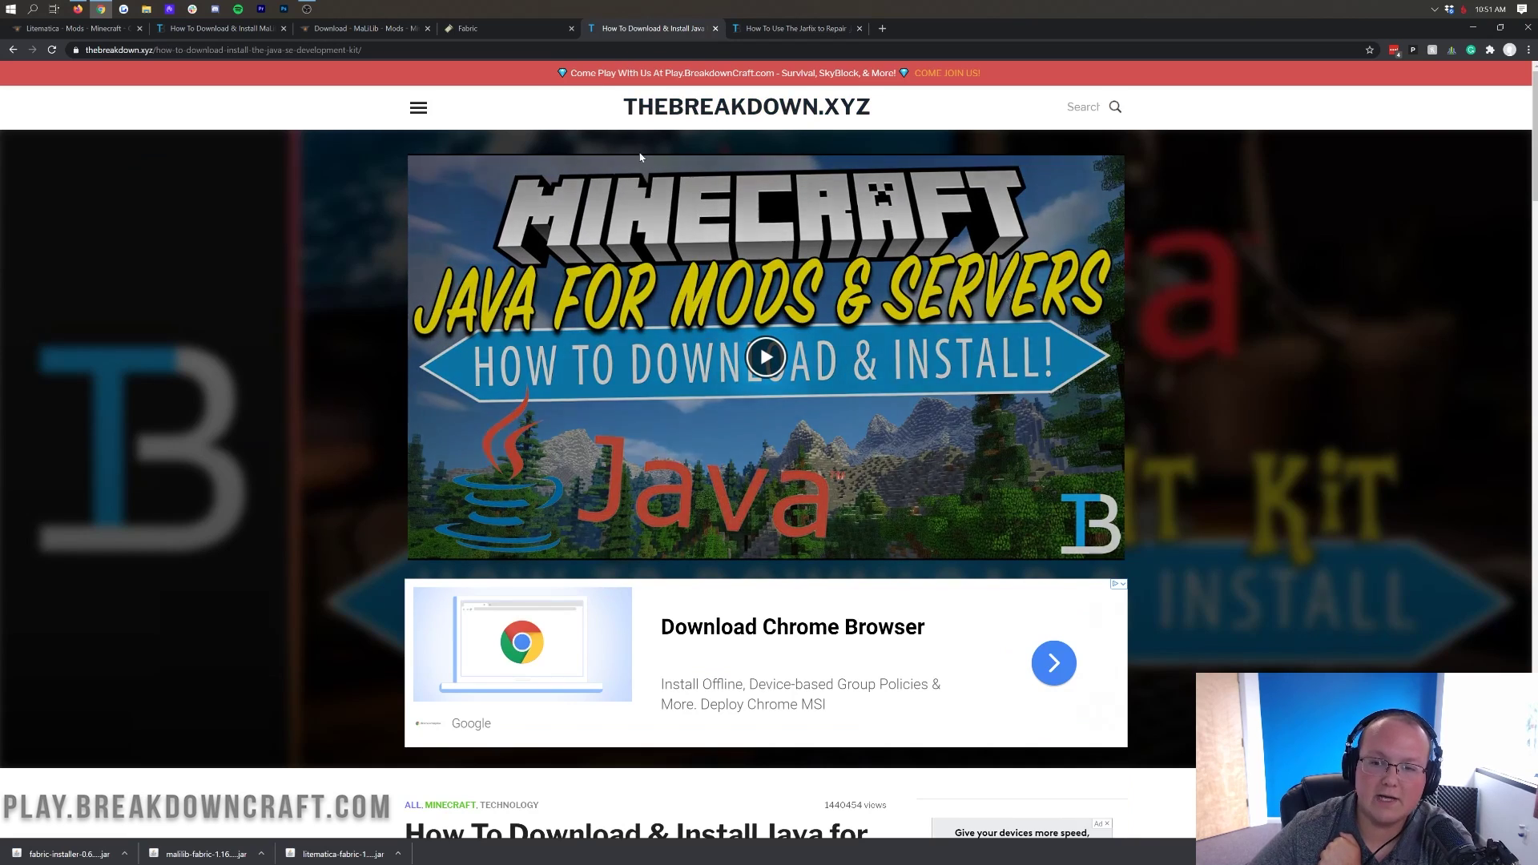
{"action": "key", "text": "ctrl+Tab"}
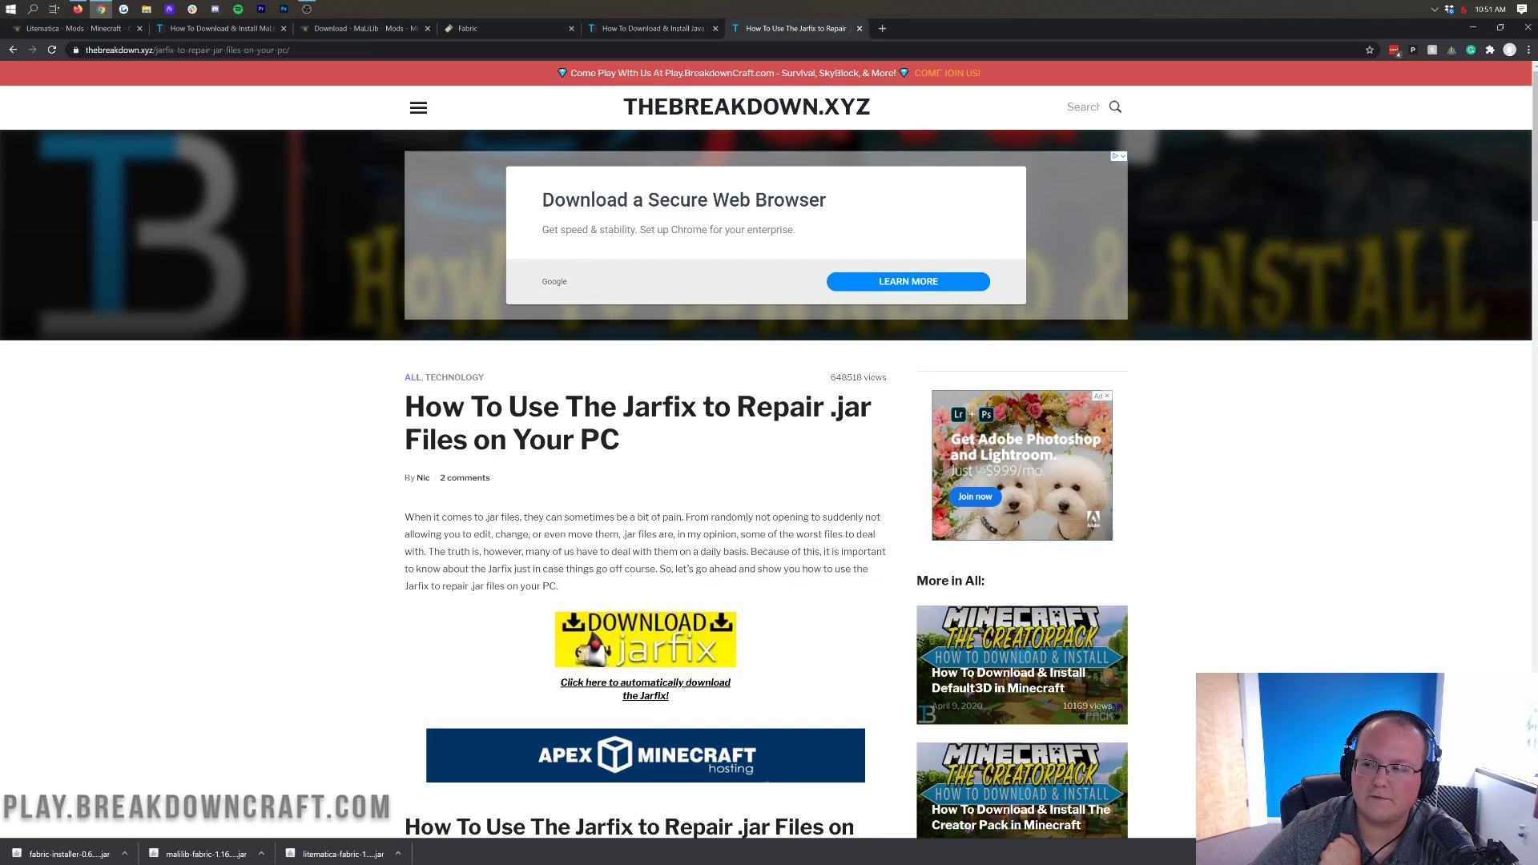
{"action": "left_click", "coordinate": [1472, 28]}
- Open the Fabric installer jar with Java(TM) Platform SE binary via Open with
{"action": "right_click", "coordinate": [522, 152]}
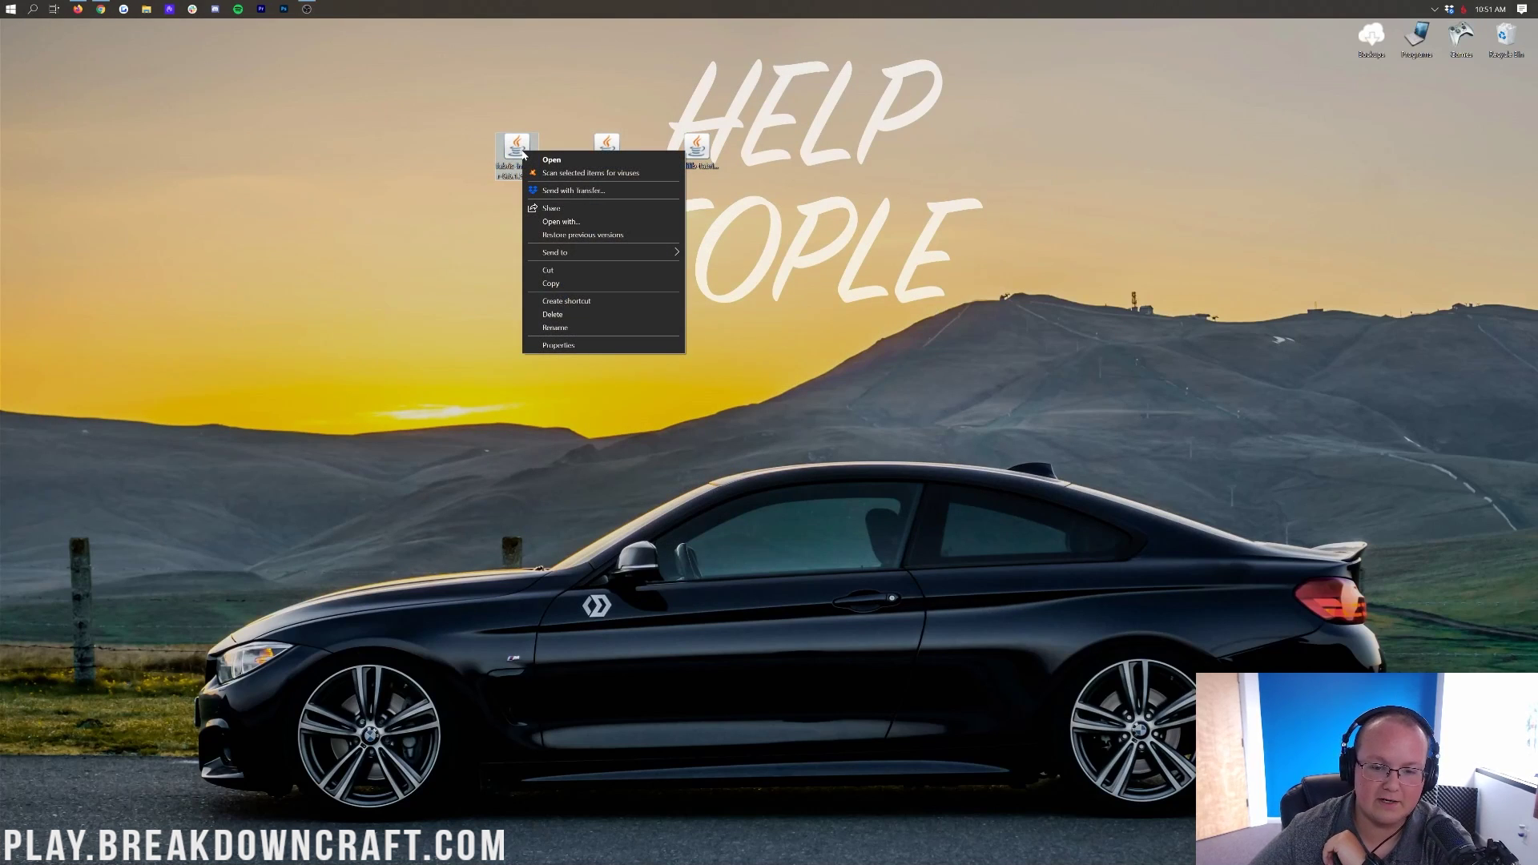
{"action": "left_click", "coordinate": [560, 221]}
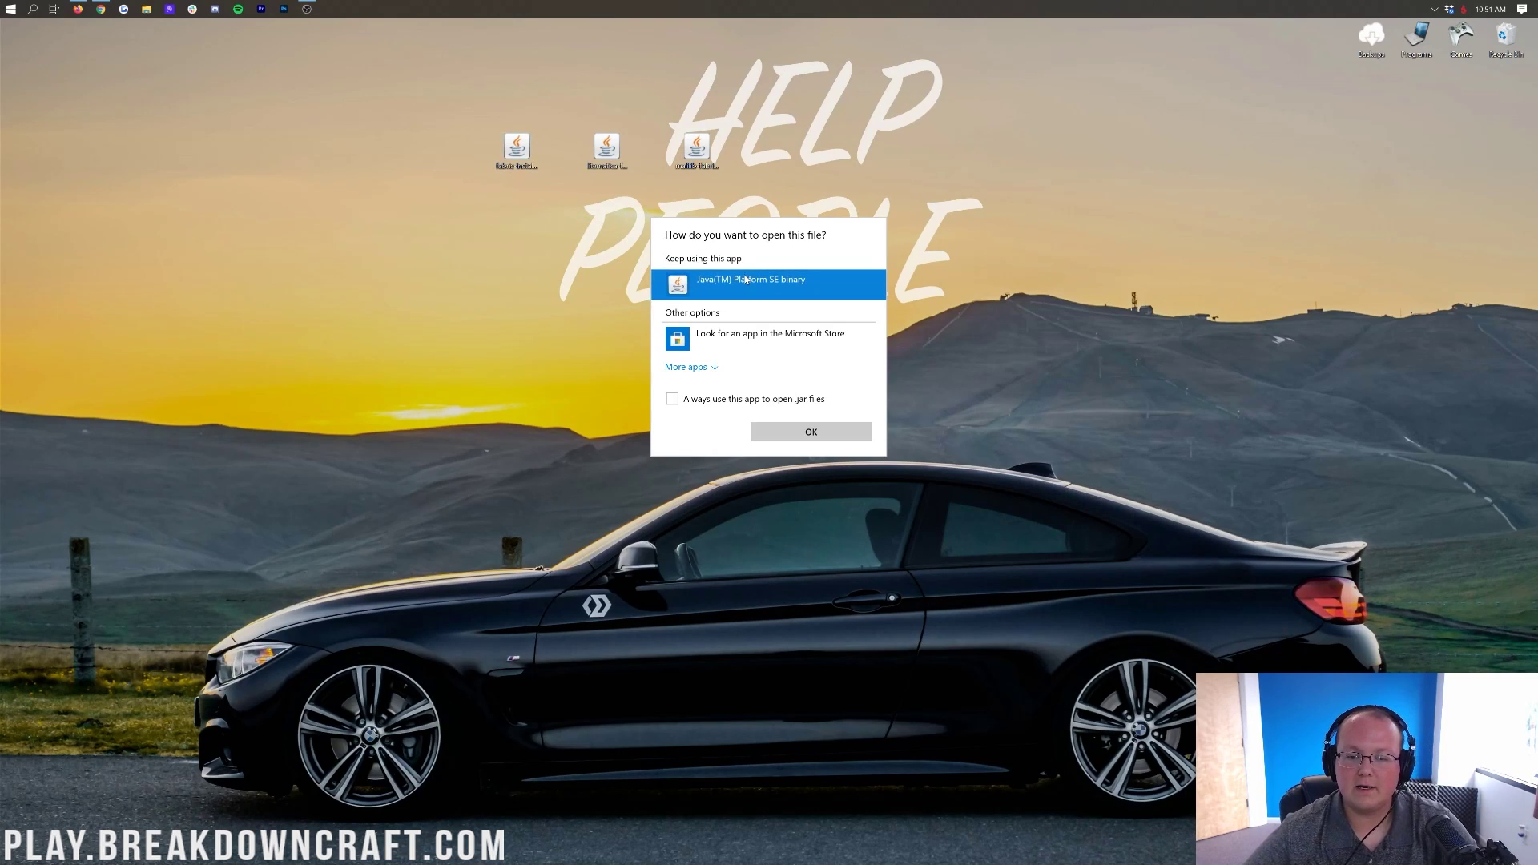
{"action": "left_click", "coordinate": [803, 437]}
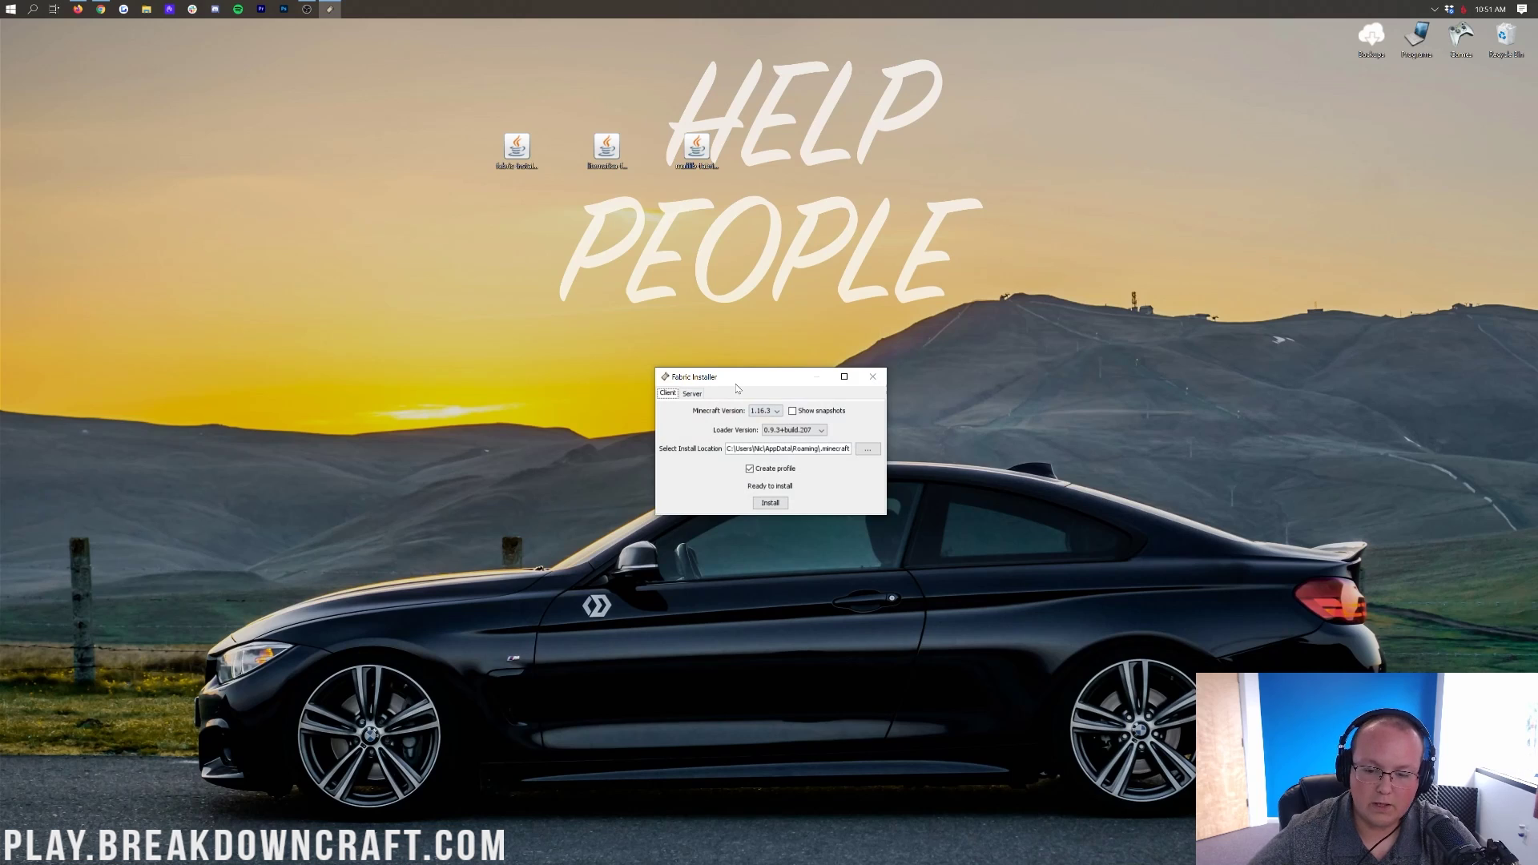
- Install Fabric Loader 0.9.3+build.207 for Minecraft 1.16.3 and close the installer
{"action": "left_click", "coordinate": [767, 411]}
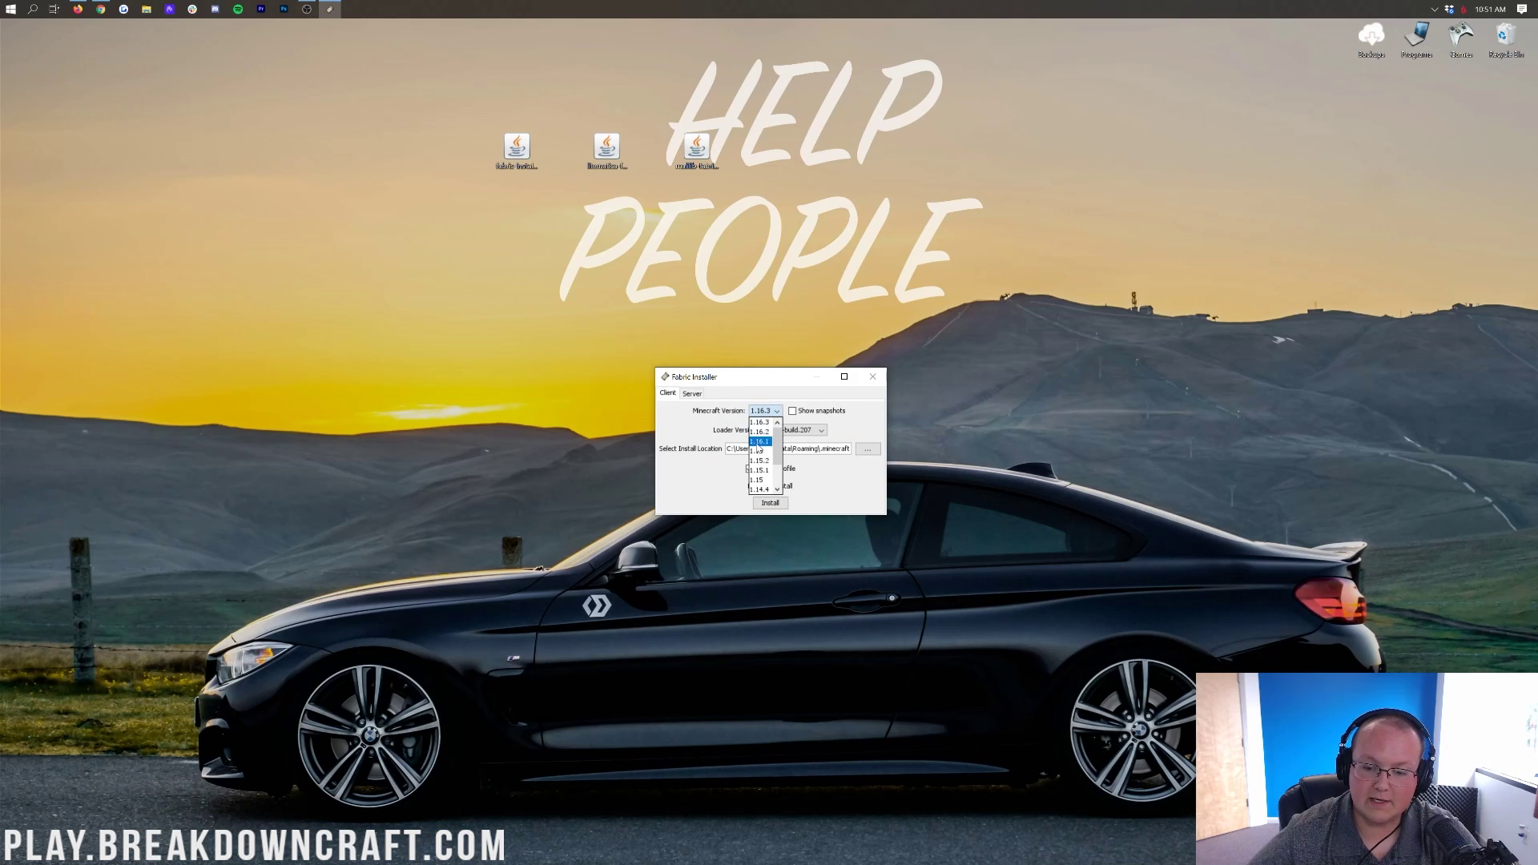
{"action": "left_click", "coordinate": [758, 422]}
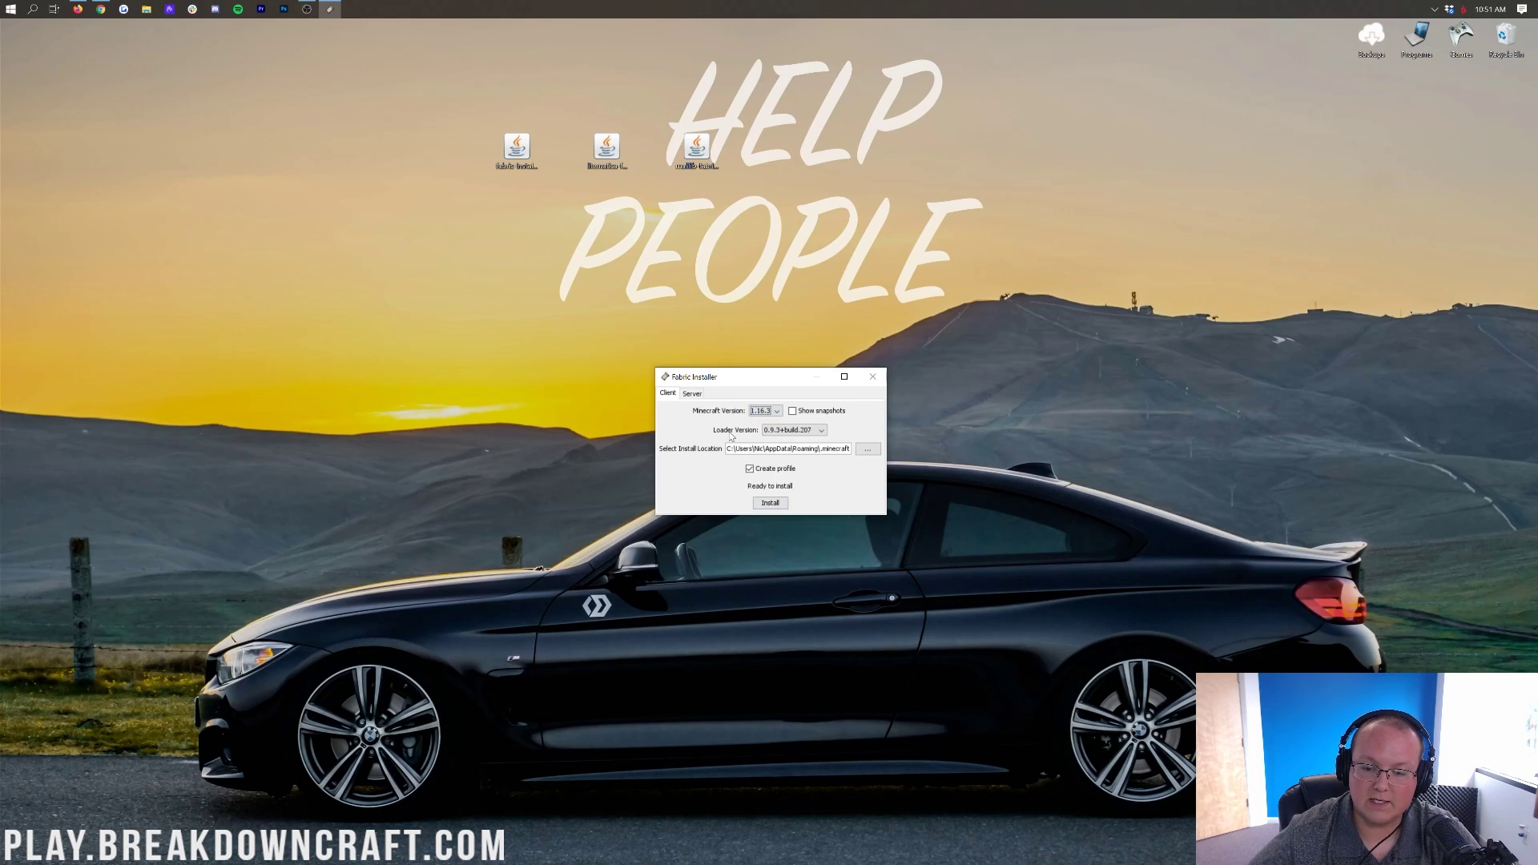
{"action": "left_click", "coordinate": [761, 503]}
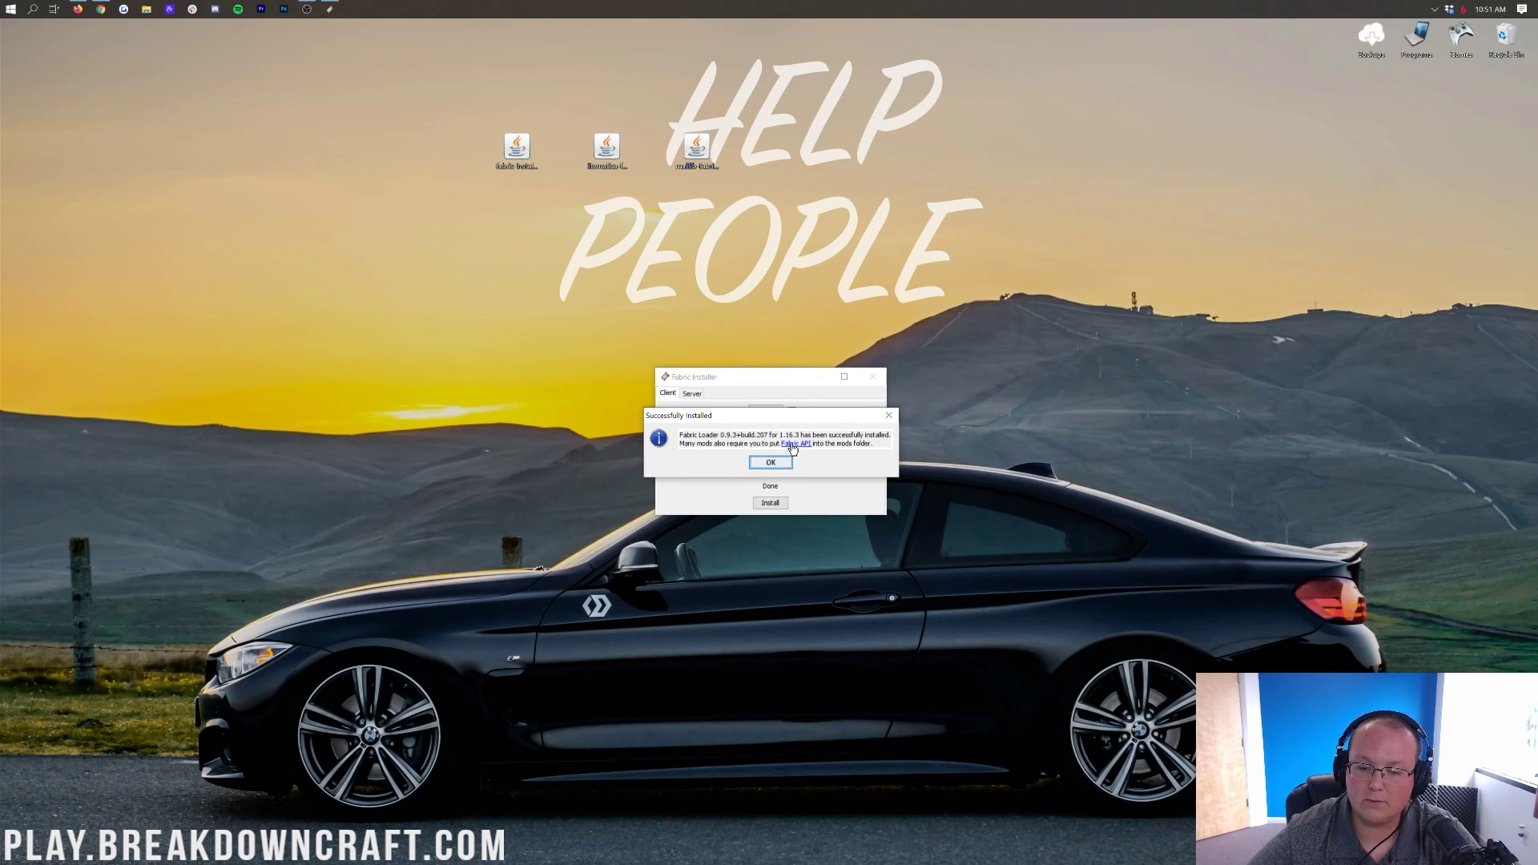
{"action": "left_click", "coordinate": [770, 463]}
{"action": "left_click", "coordinate": [872, 376]}
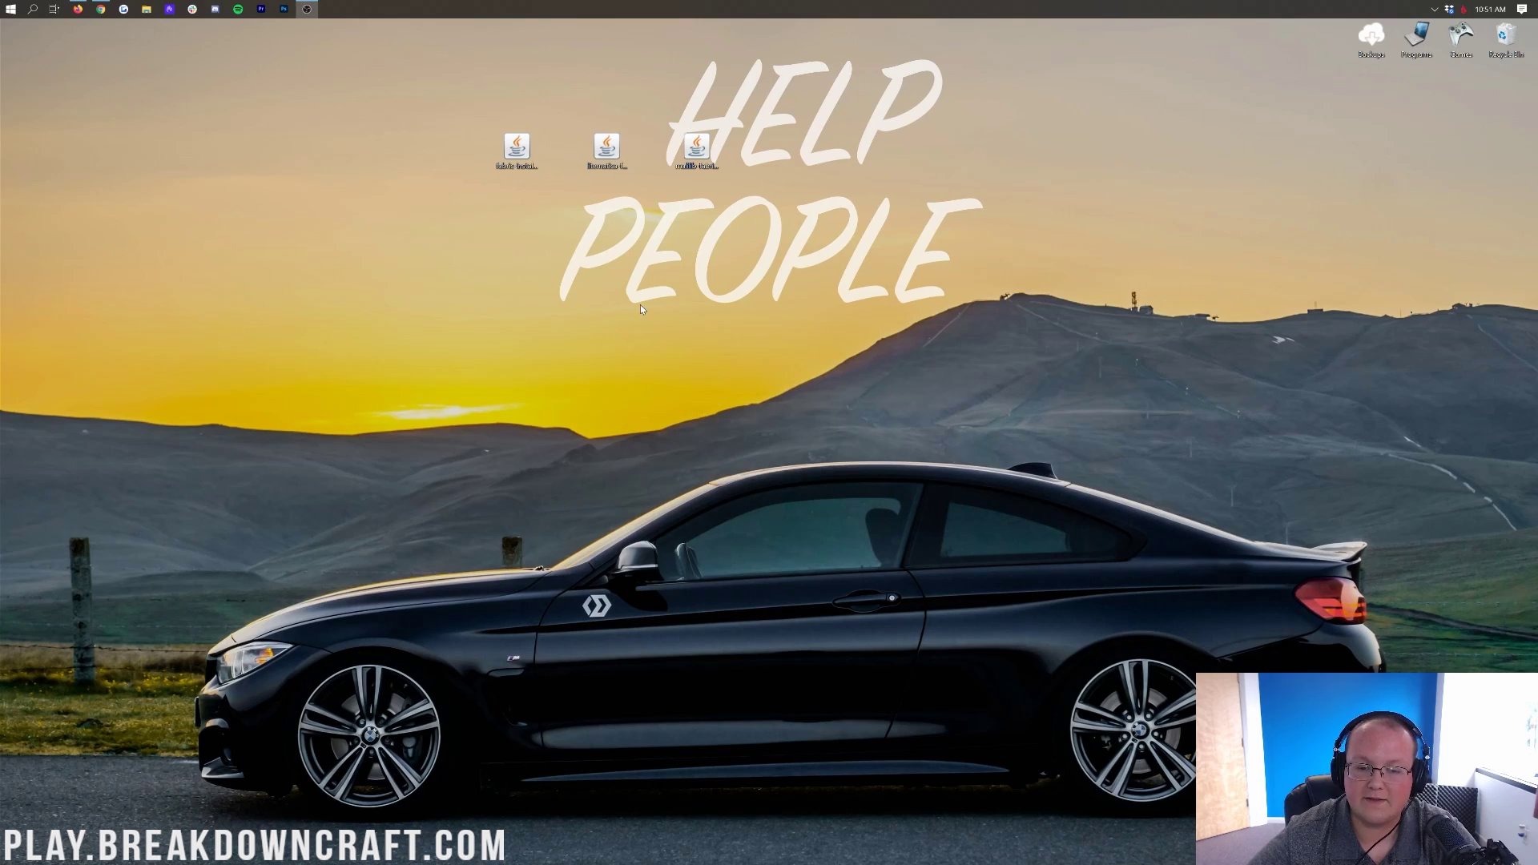
{"action": "key", "text": "Right"}
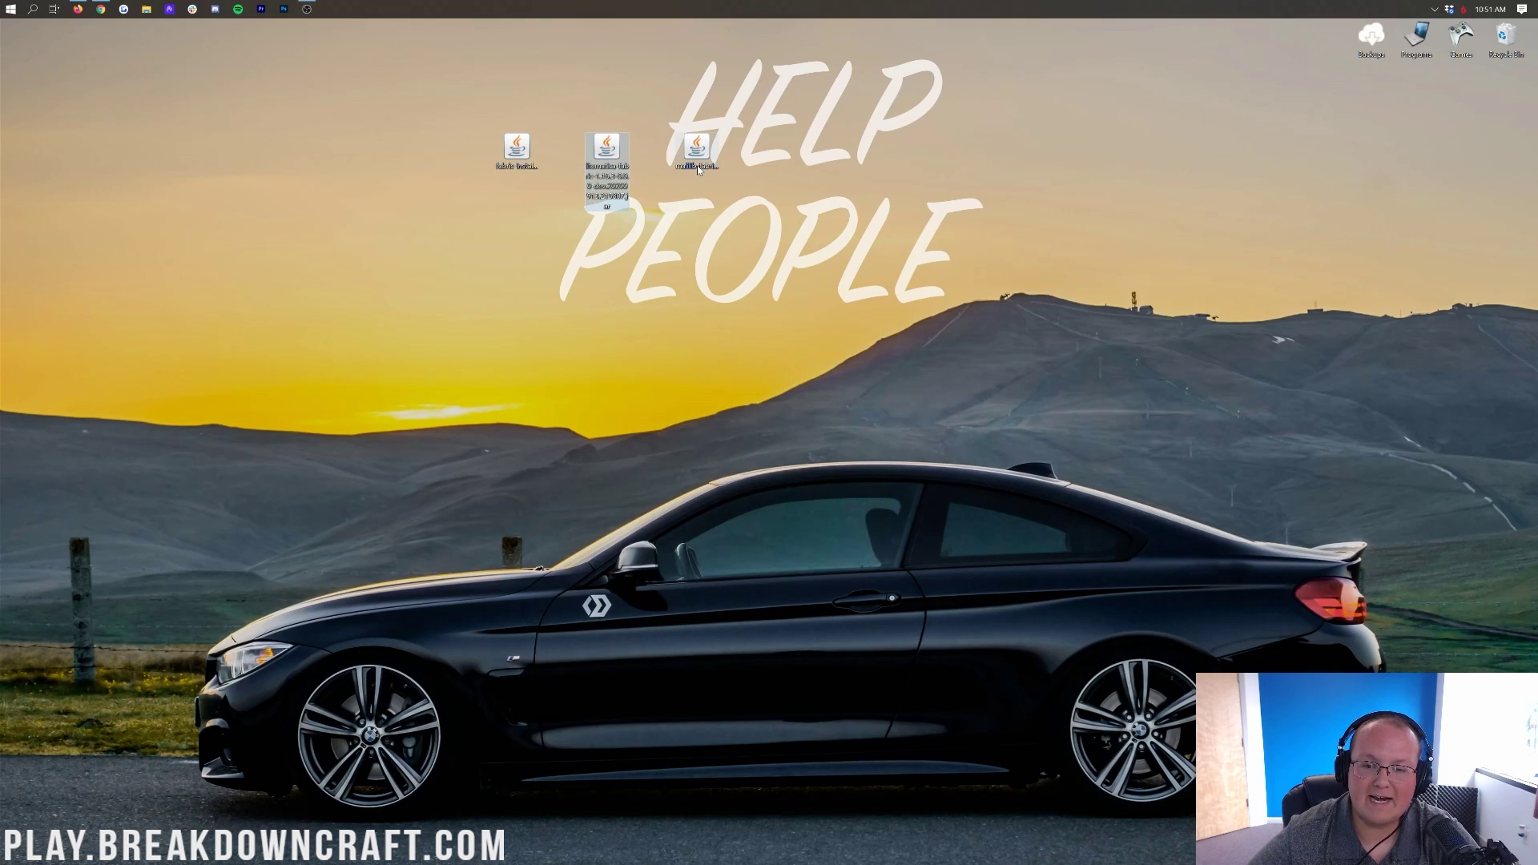
{"action": "left_click", "coordinate": [697, 169]}
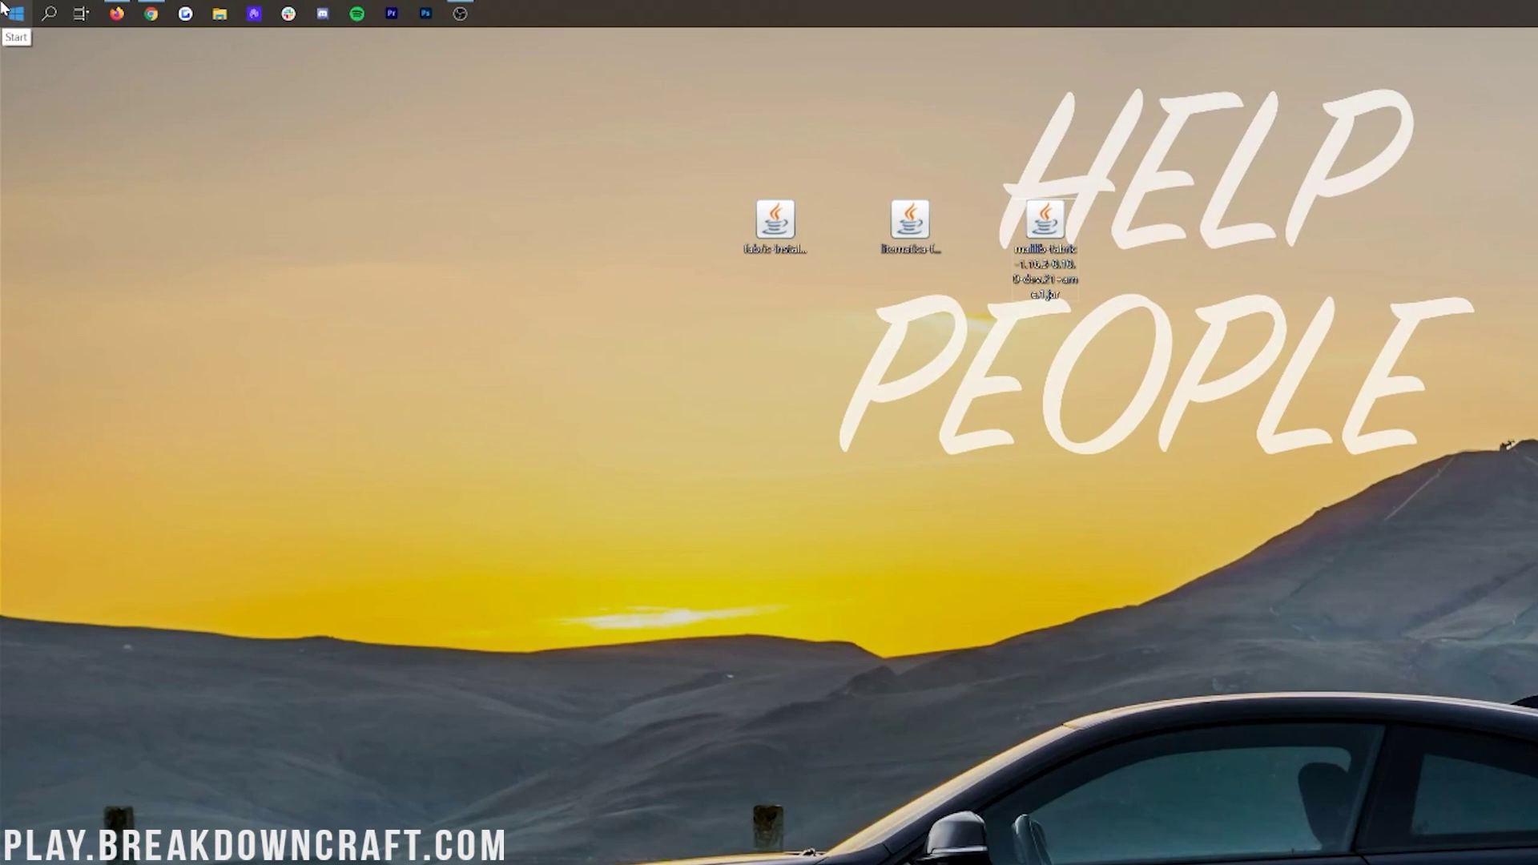
- Launch the Run app from Start and enter %appdata% to open the Roaming folder
{"action": "left_click", "coordinate": [11, 13]}
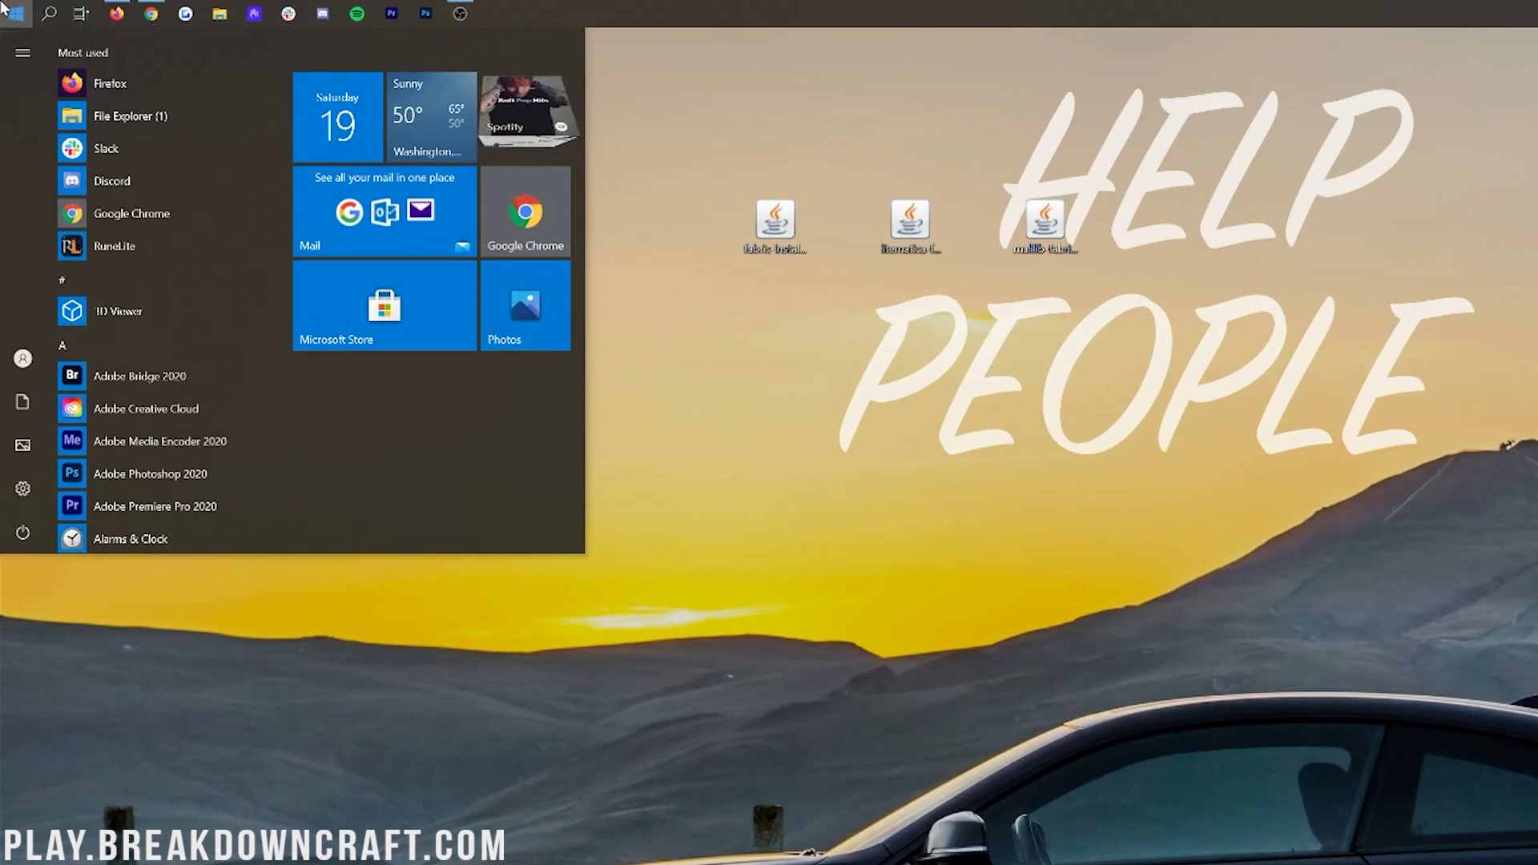
{"action": "type", "text": "run"}
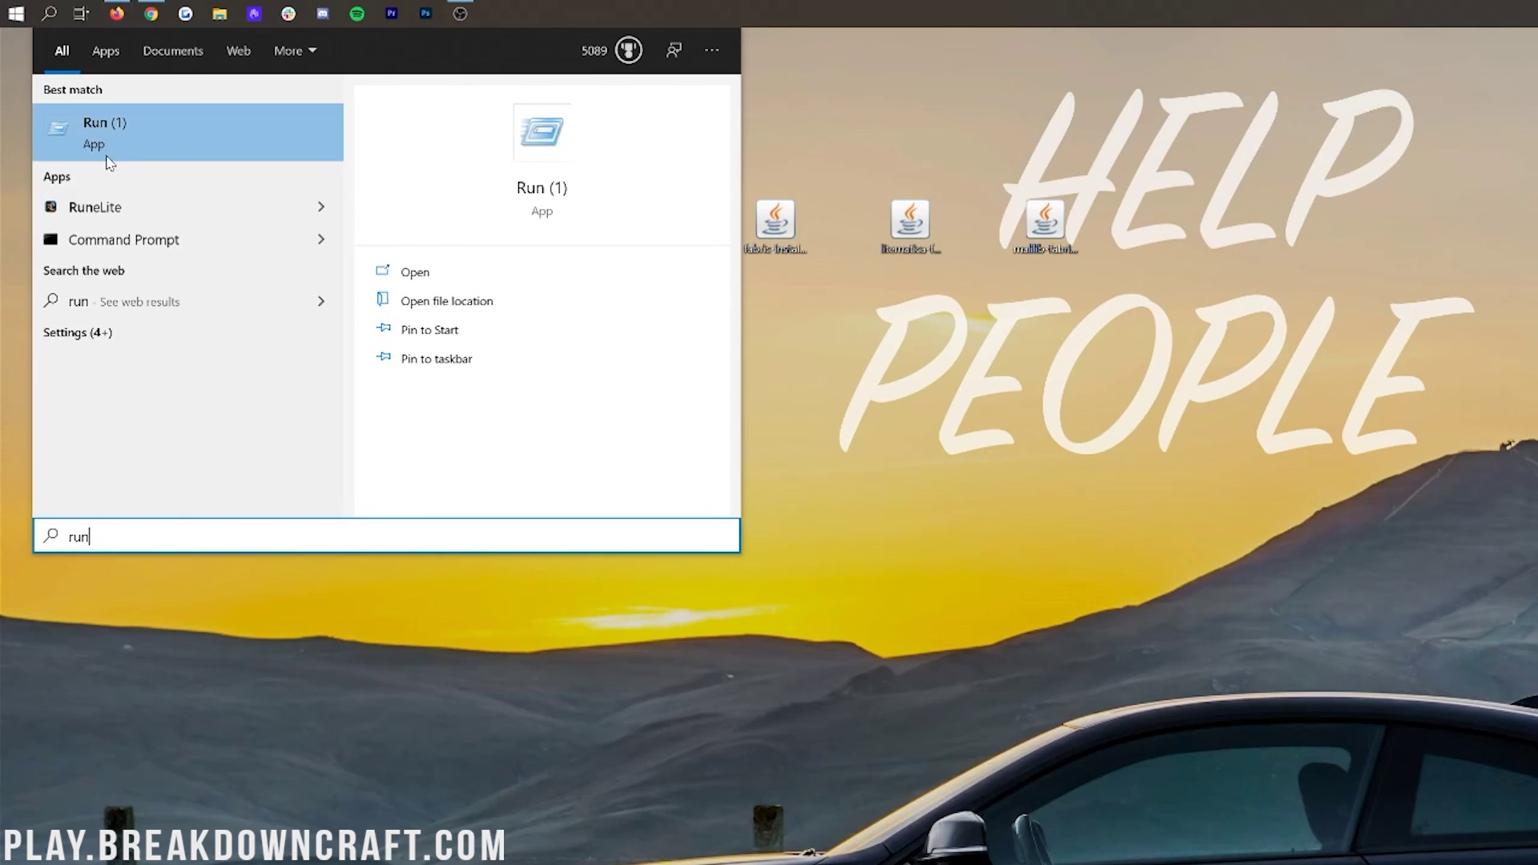
{"action": "left_click", "coordinate": [139, 141]}
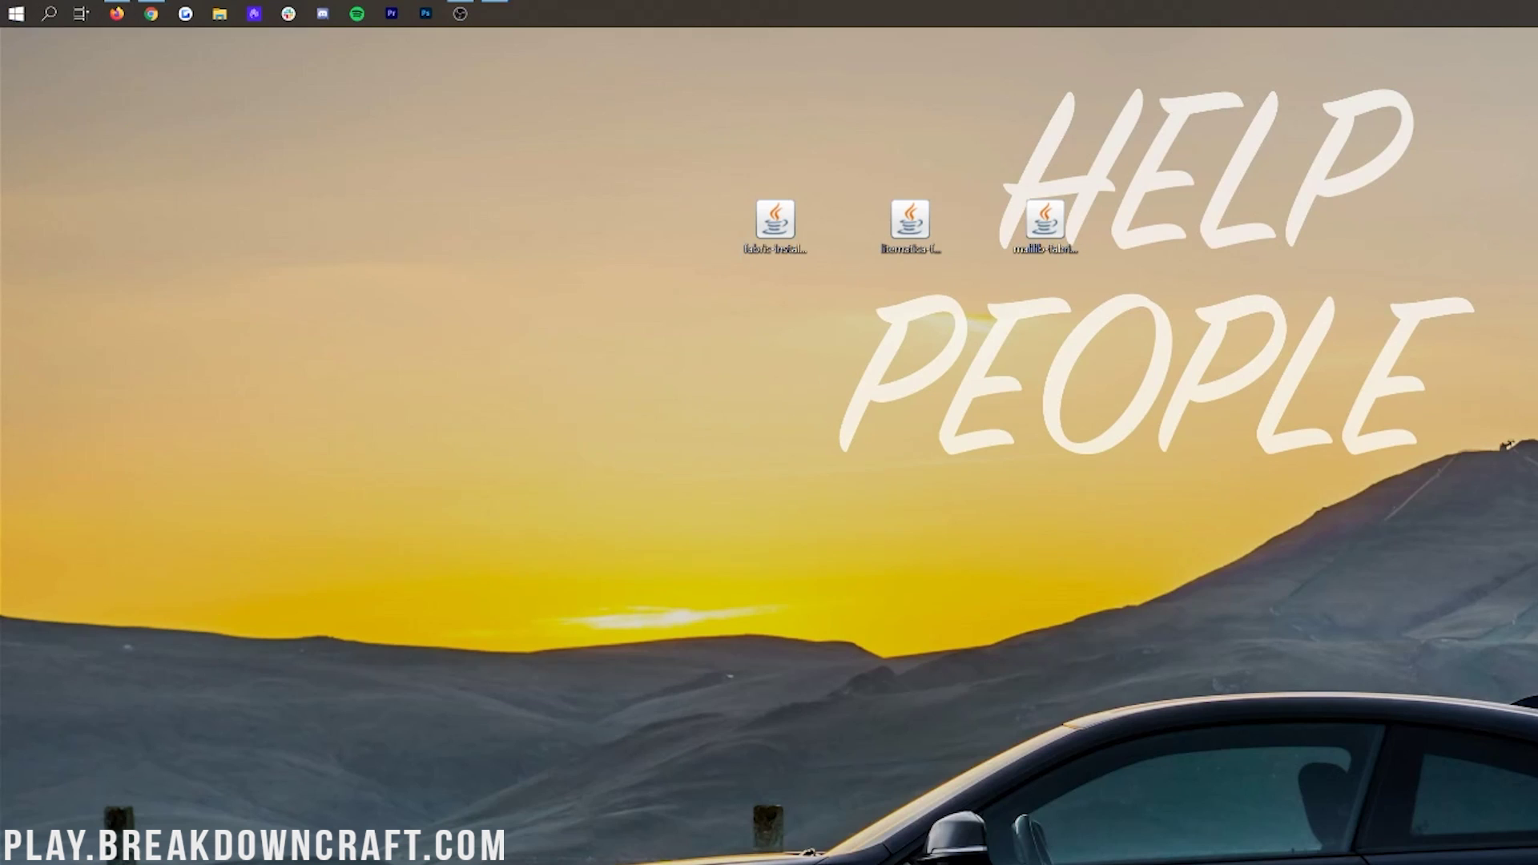
{"action": "left_click_drag", "start_coordinate": [156, 49], "coordinate": [173, 85]}
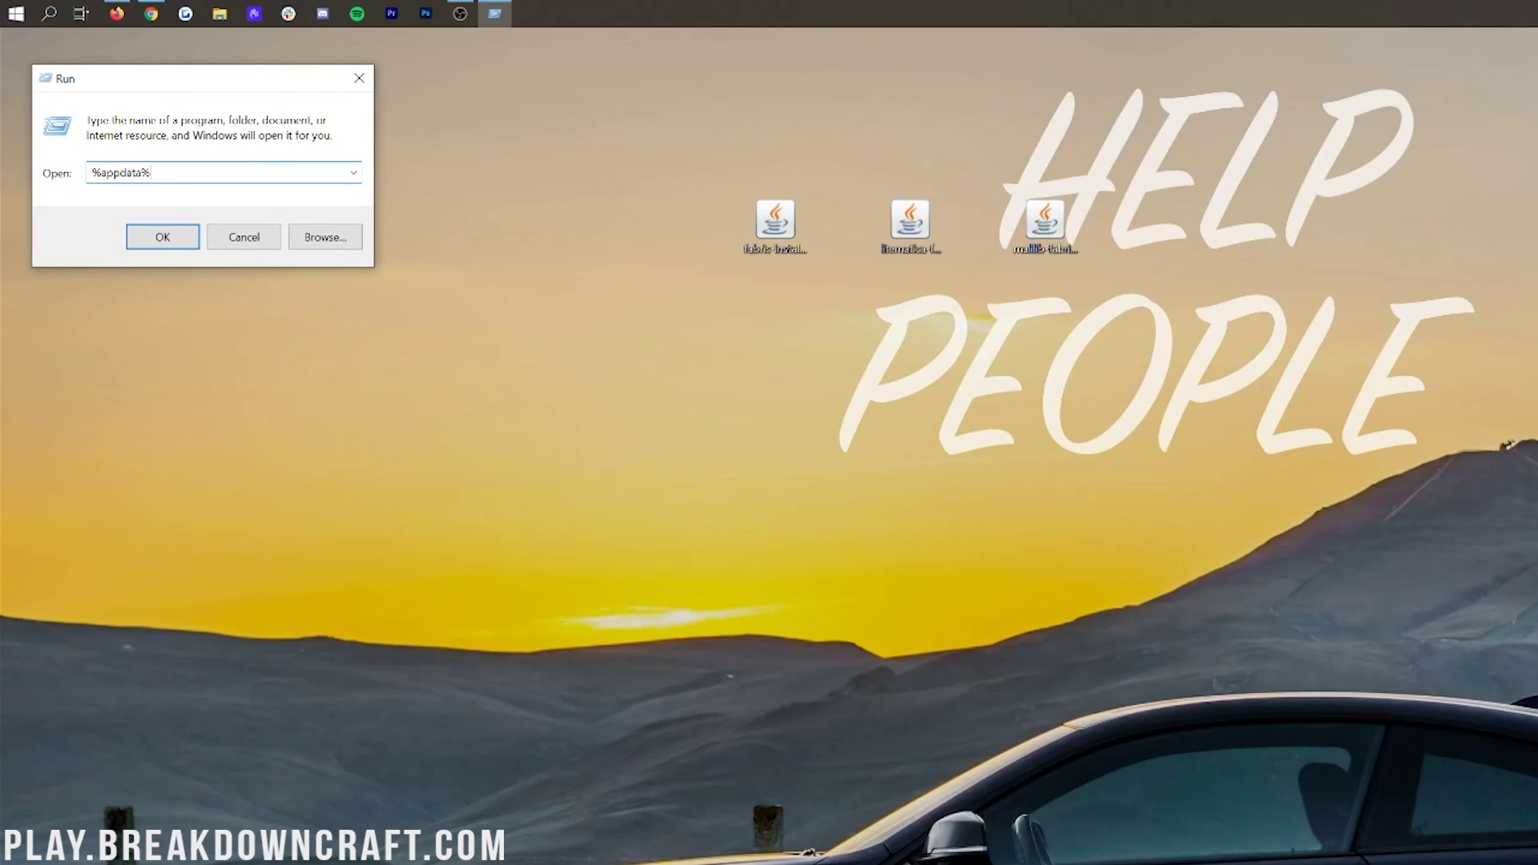
{"action": "type", "text": "%appdata%"}
{"action": "key", "text": "Return"}
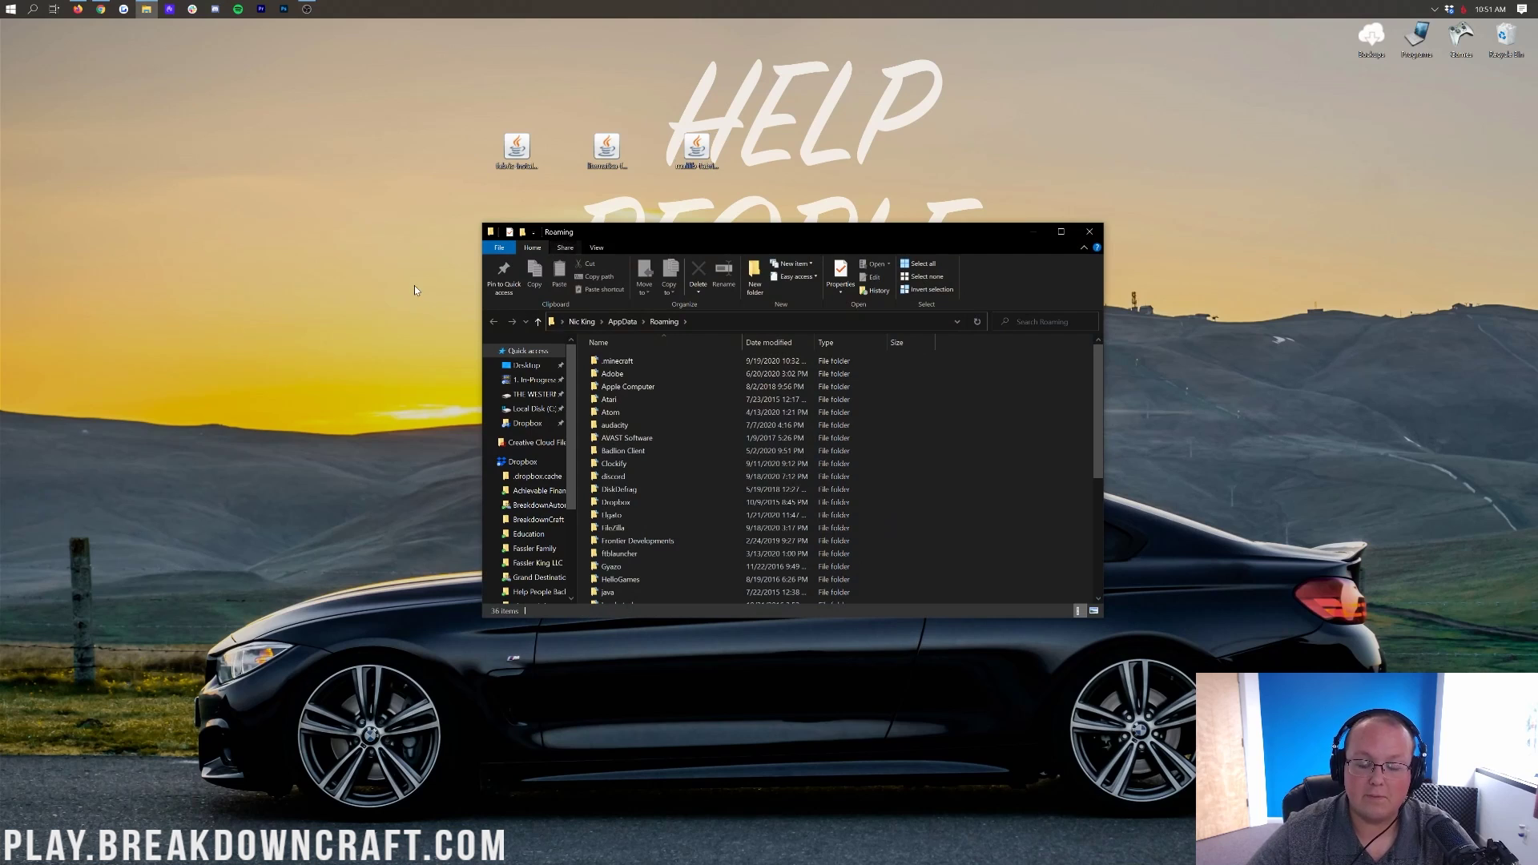
- Open the .minecraft folder and delete its old mods folder
{"action": "double_click", "coordinate": [676, 358]}
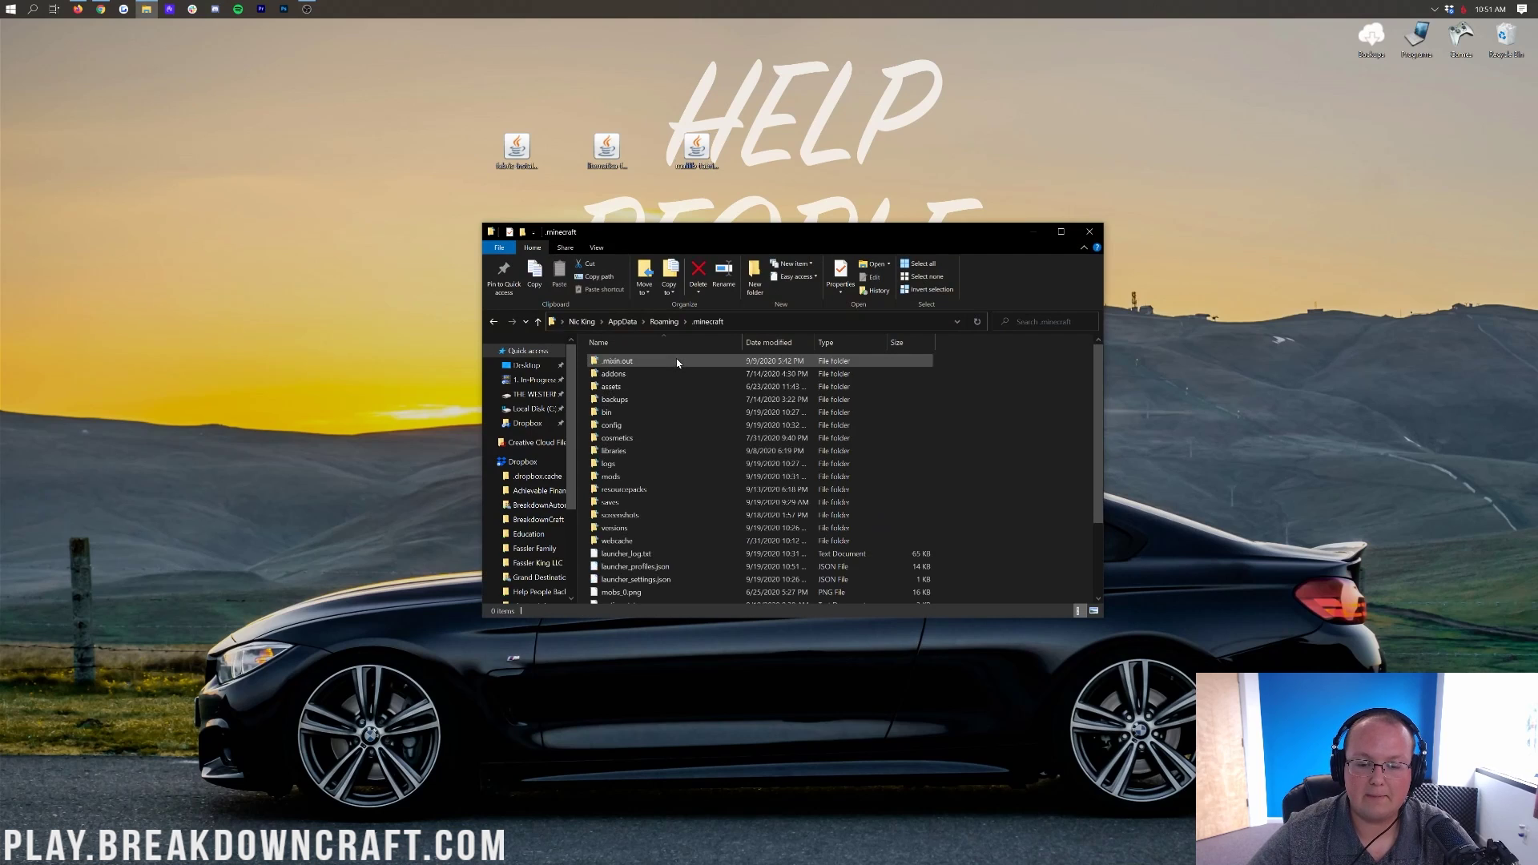
{"action": "left_click_drag", "start_coordinate": [615, 478], "coordinate": [1504, 92]}
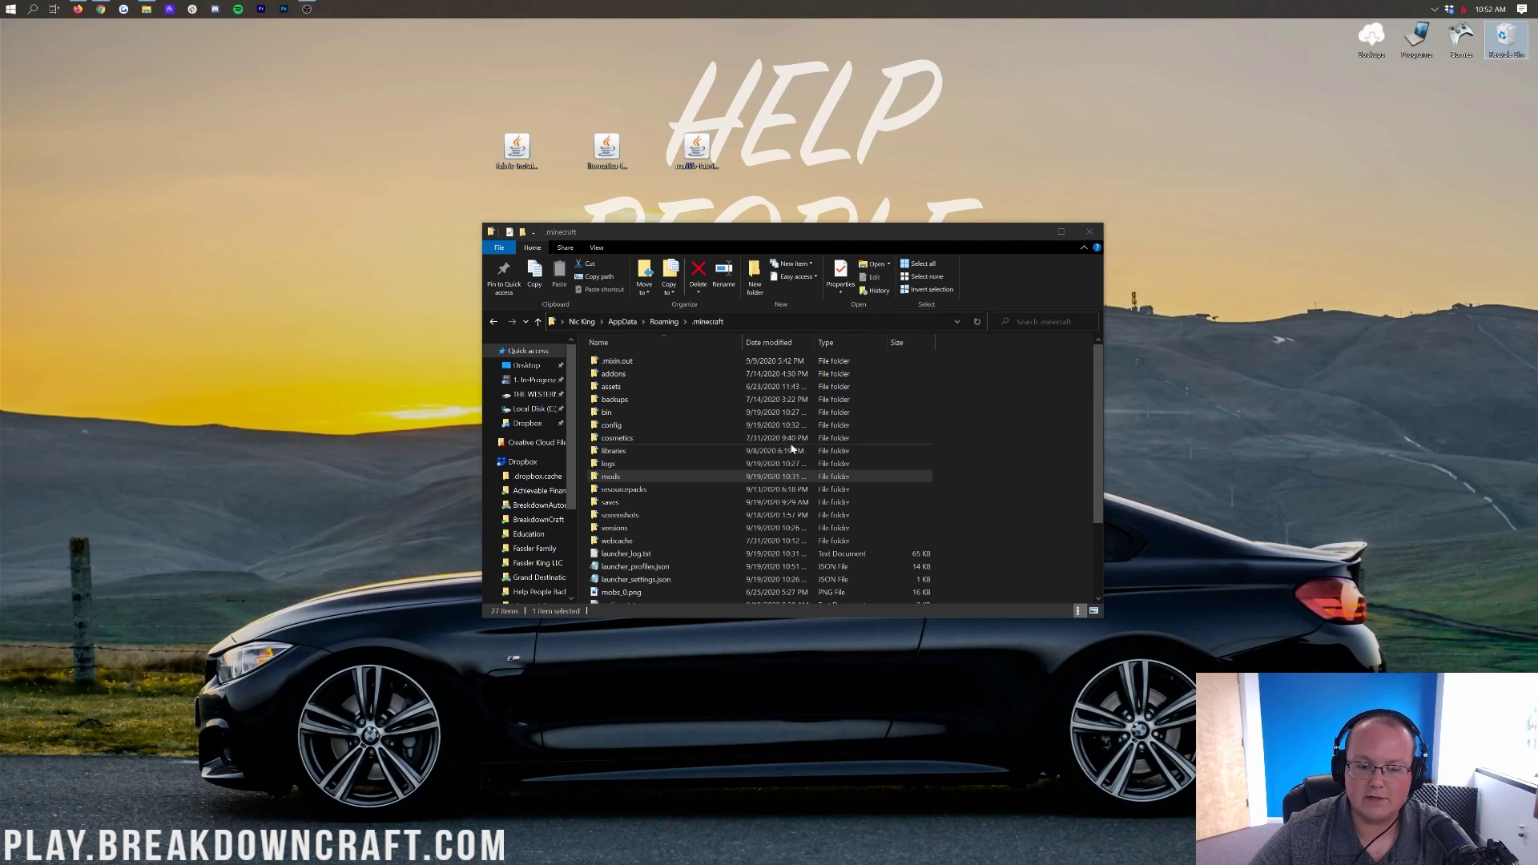
{"action": "left_click", "coordinate": [631, 475]}
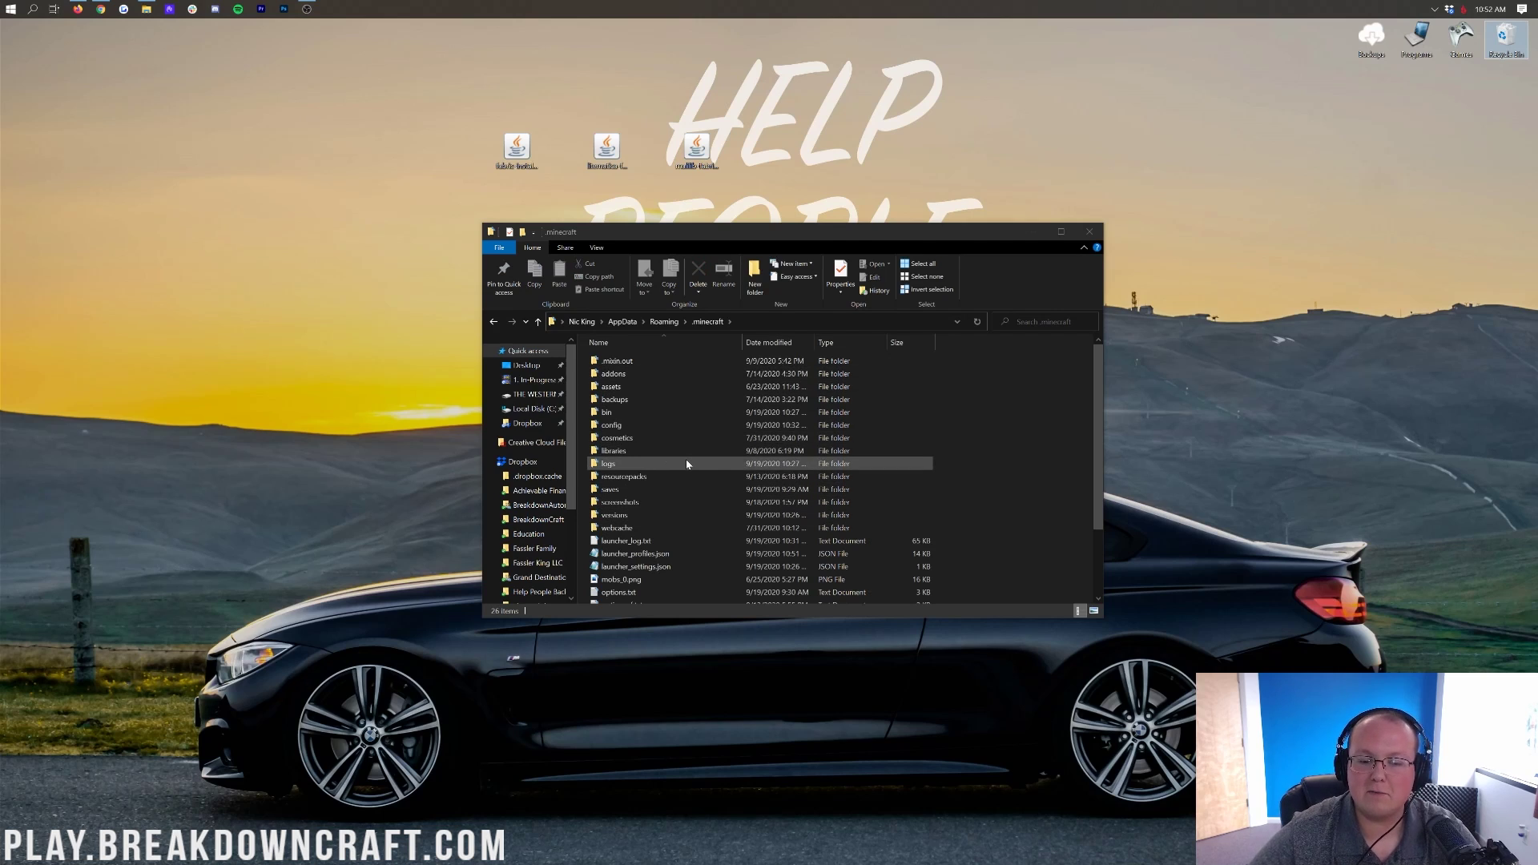
{"action": "right_click", "coordinate": [586, 440]}
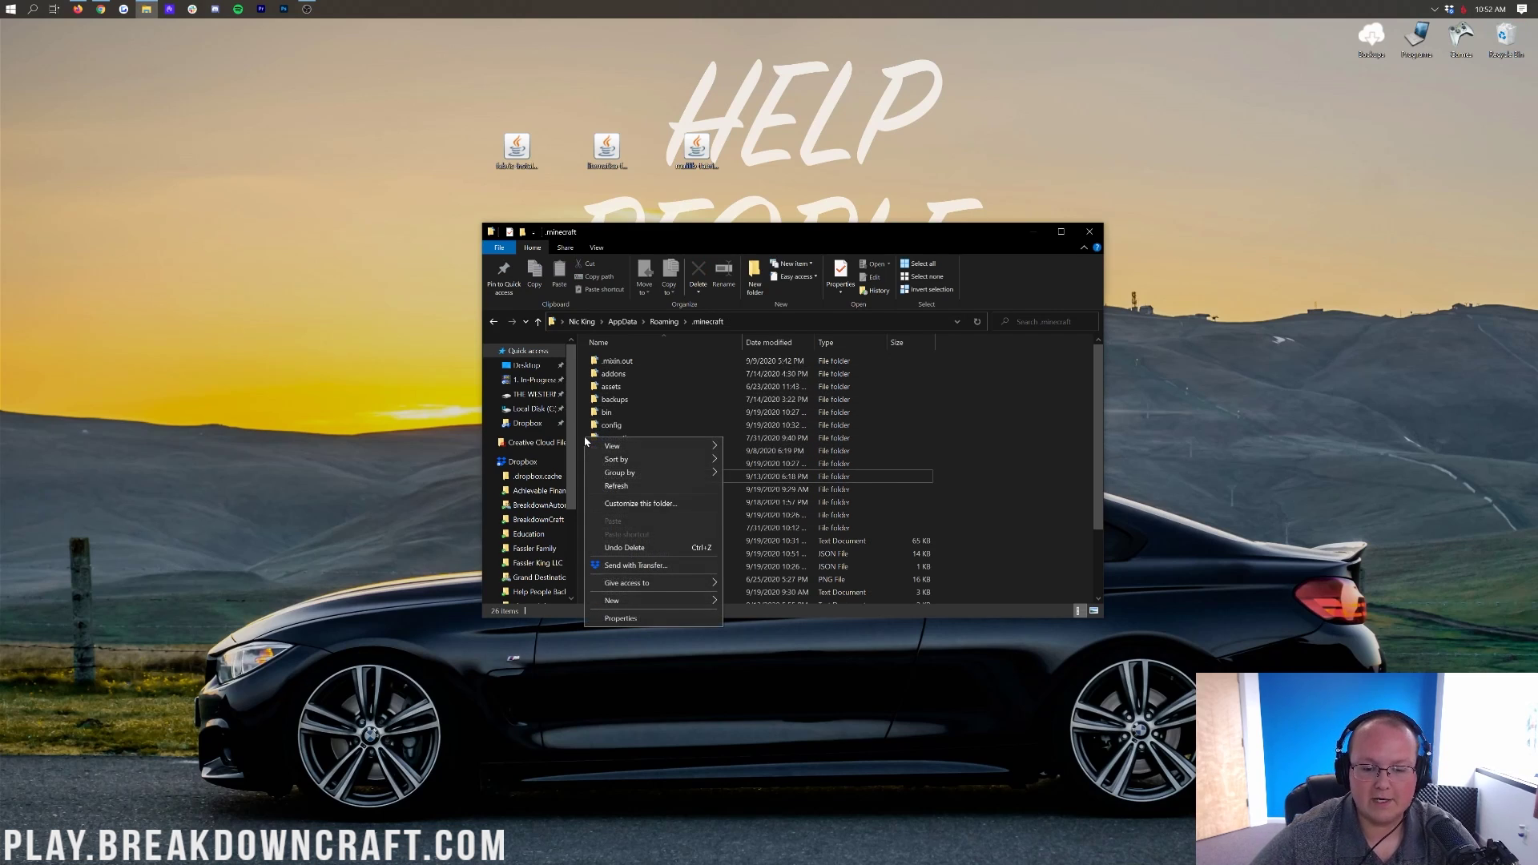
{"action": "left_click", "coordinate": [585, 455]}
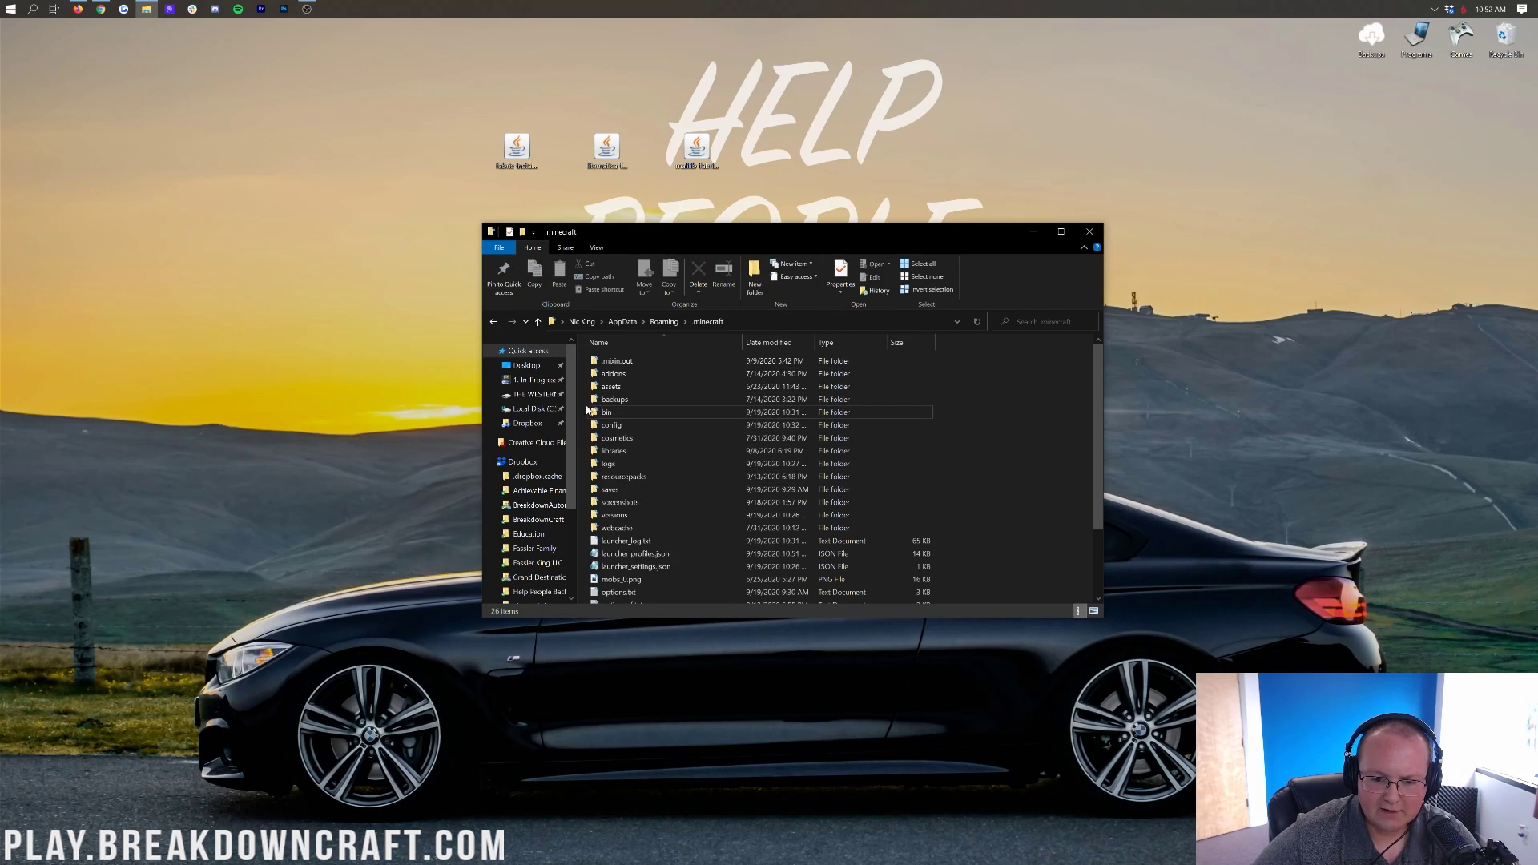
- Create a new folder named mods inside .minecraft
{"action": "right_click", "coordinate": [585, 387]}
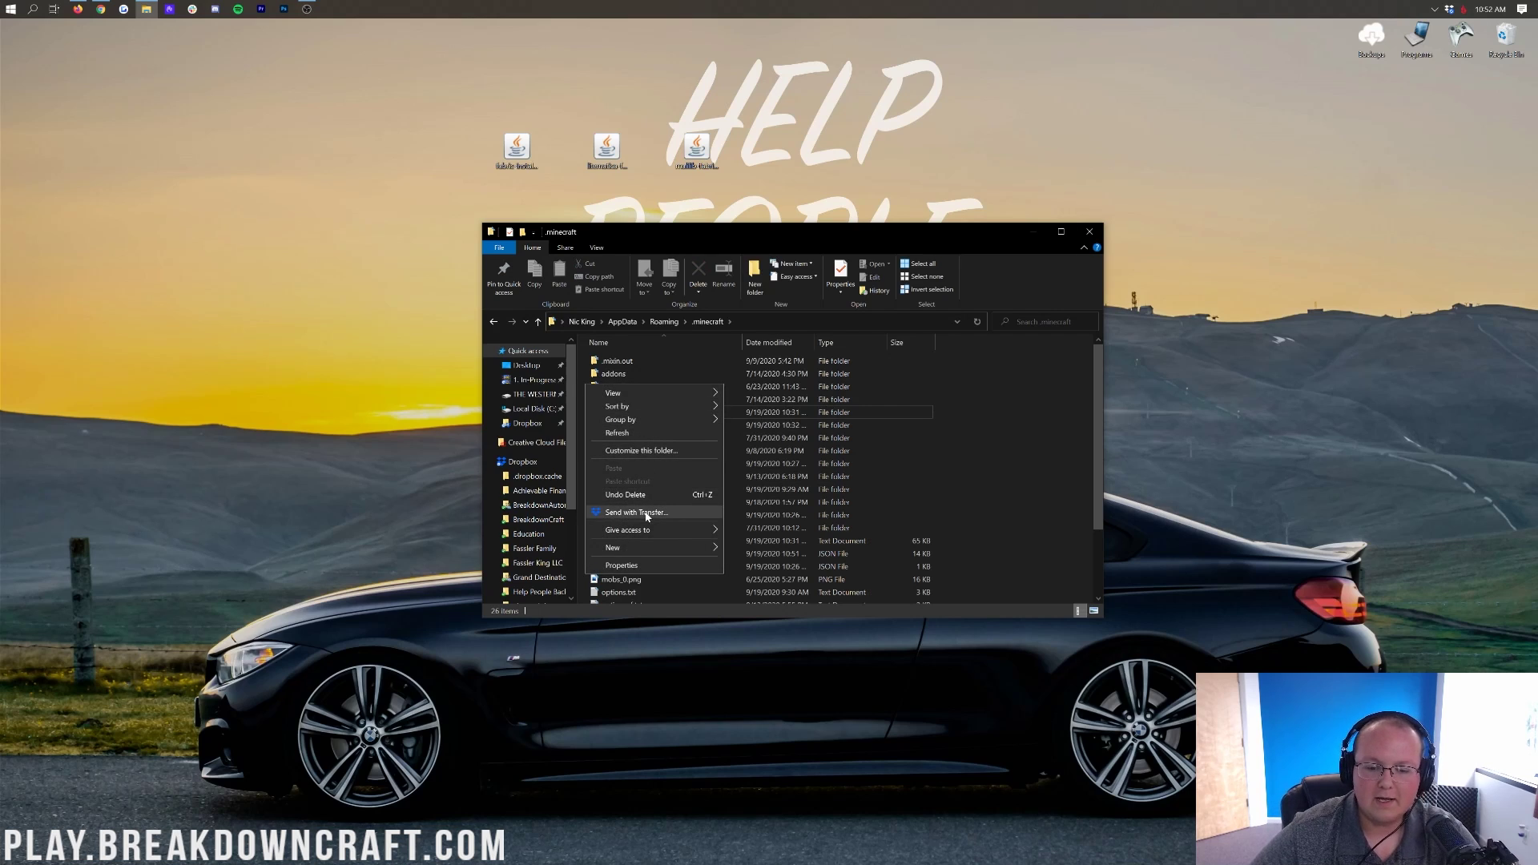
{"action": "mouse_move", "coordinate": [642, 547]}
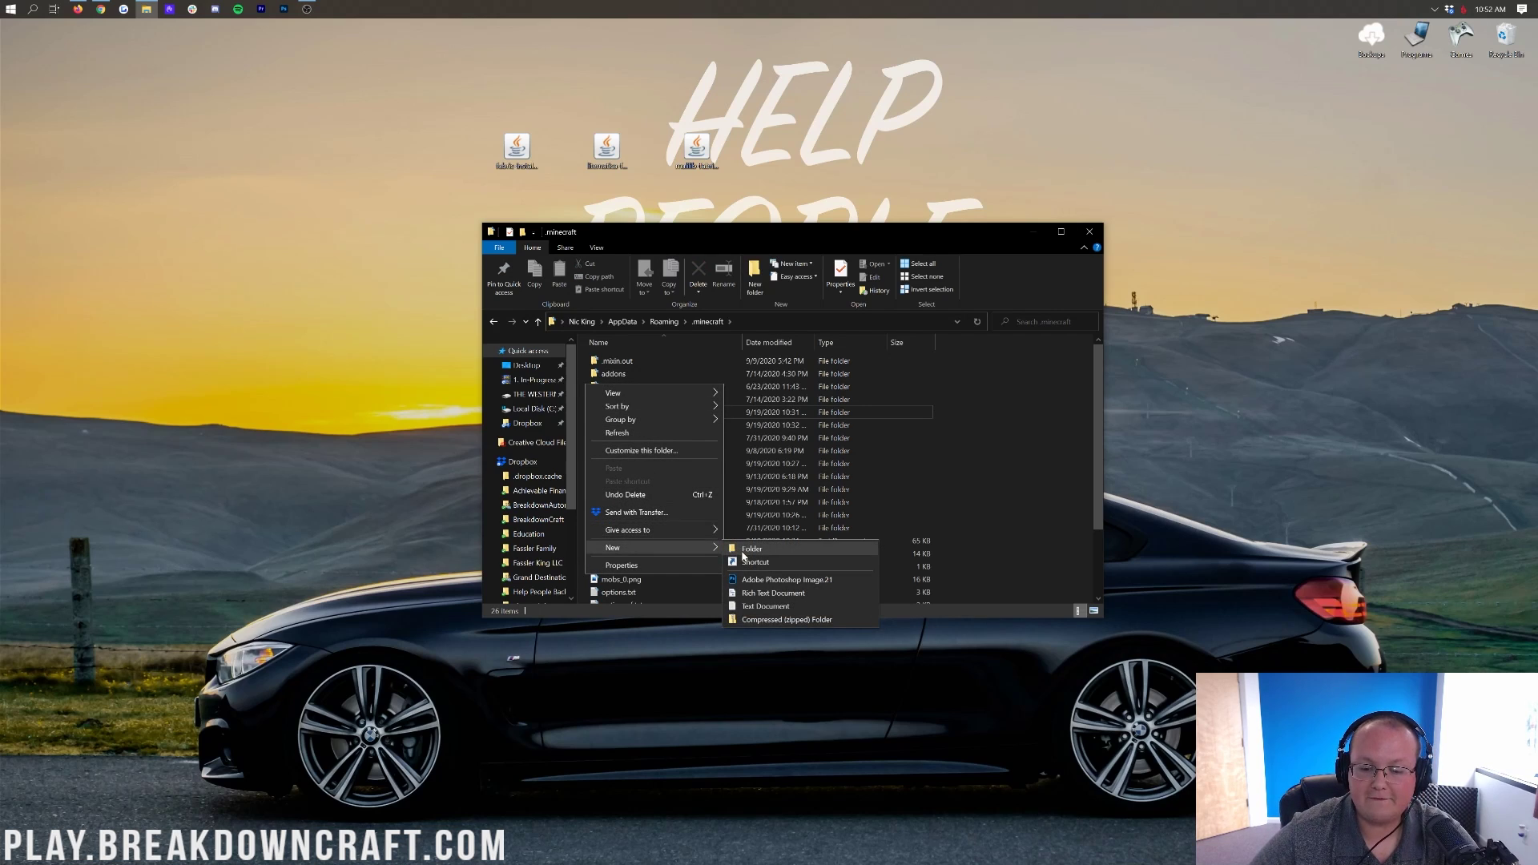
{"action": "left_click", "coordinate": [588, 372]}
{"action": "right_click", "coordinate": [588, 372]}
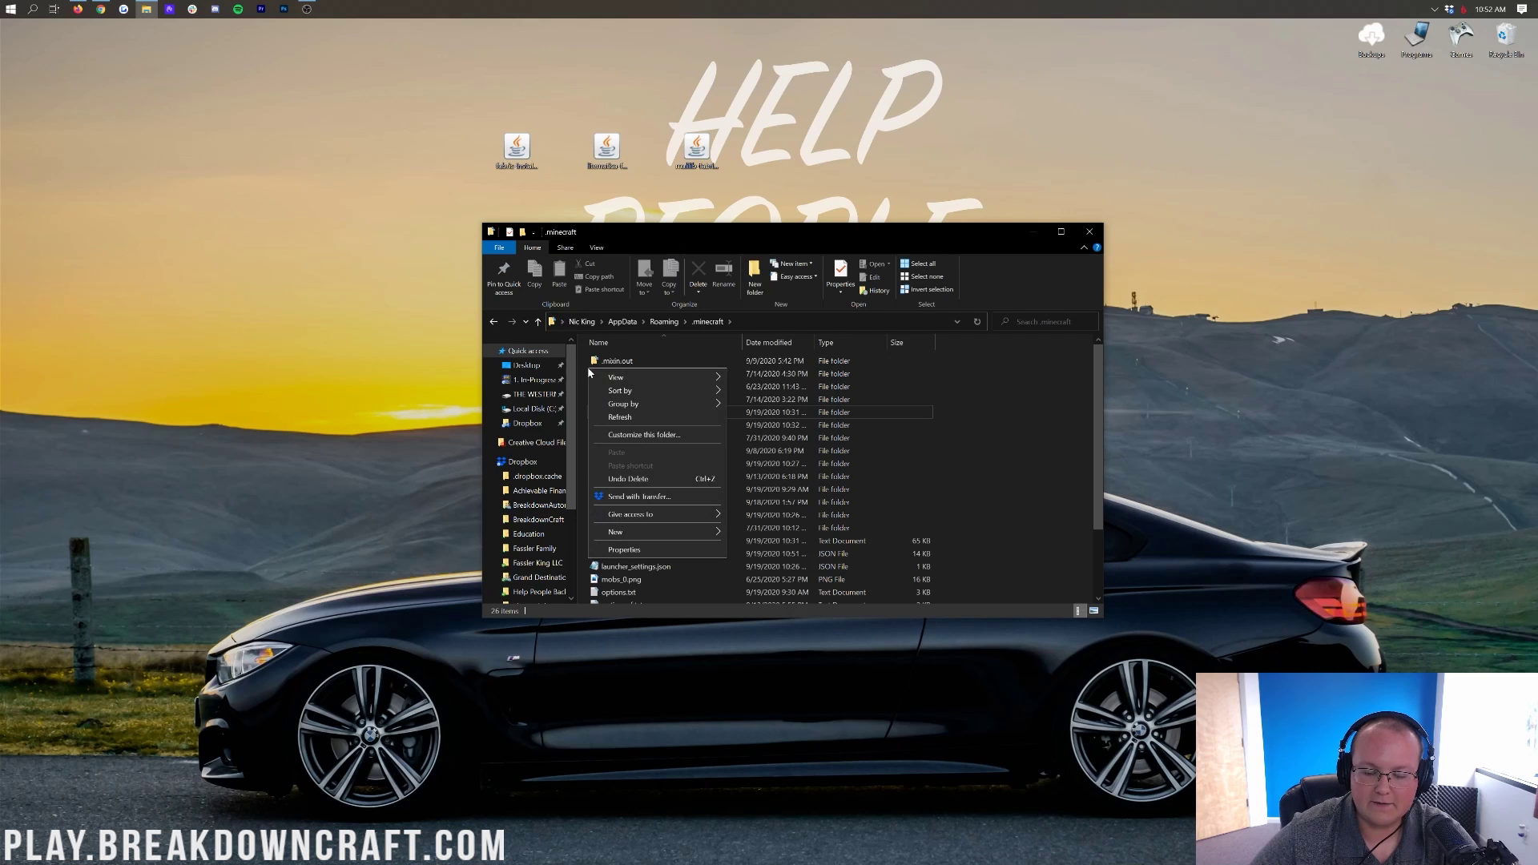
{"action": "mouse_move", "coordinate": [645, 530]}
{"action": "left_click", "coordinate": [755, 532]}
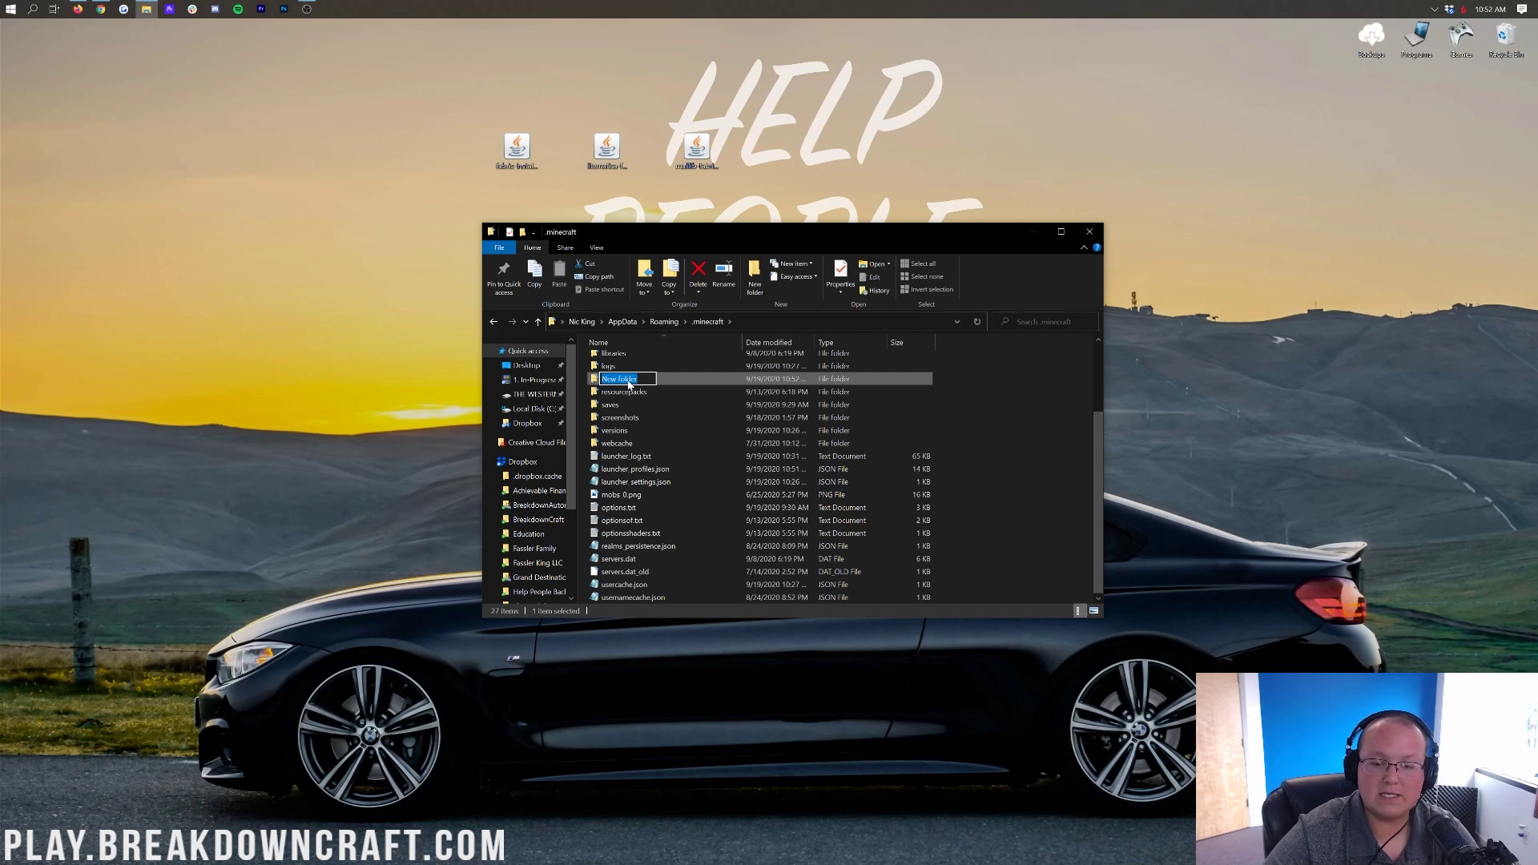
{"action": "type", "text": "mods"}
{"action": "key", "text": "Return"}
{"action": "scroll", "coordinate": [623, 393], "scroll_direction": "up", "scroll_amount": 3}
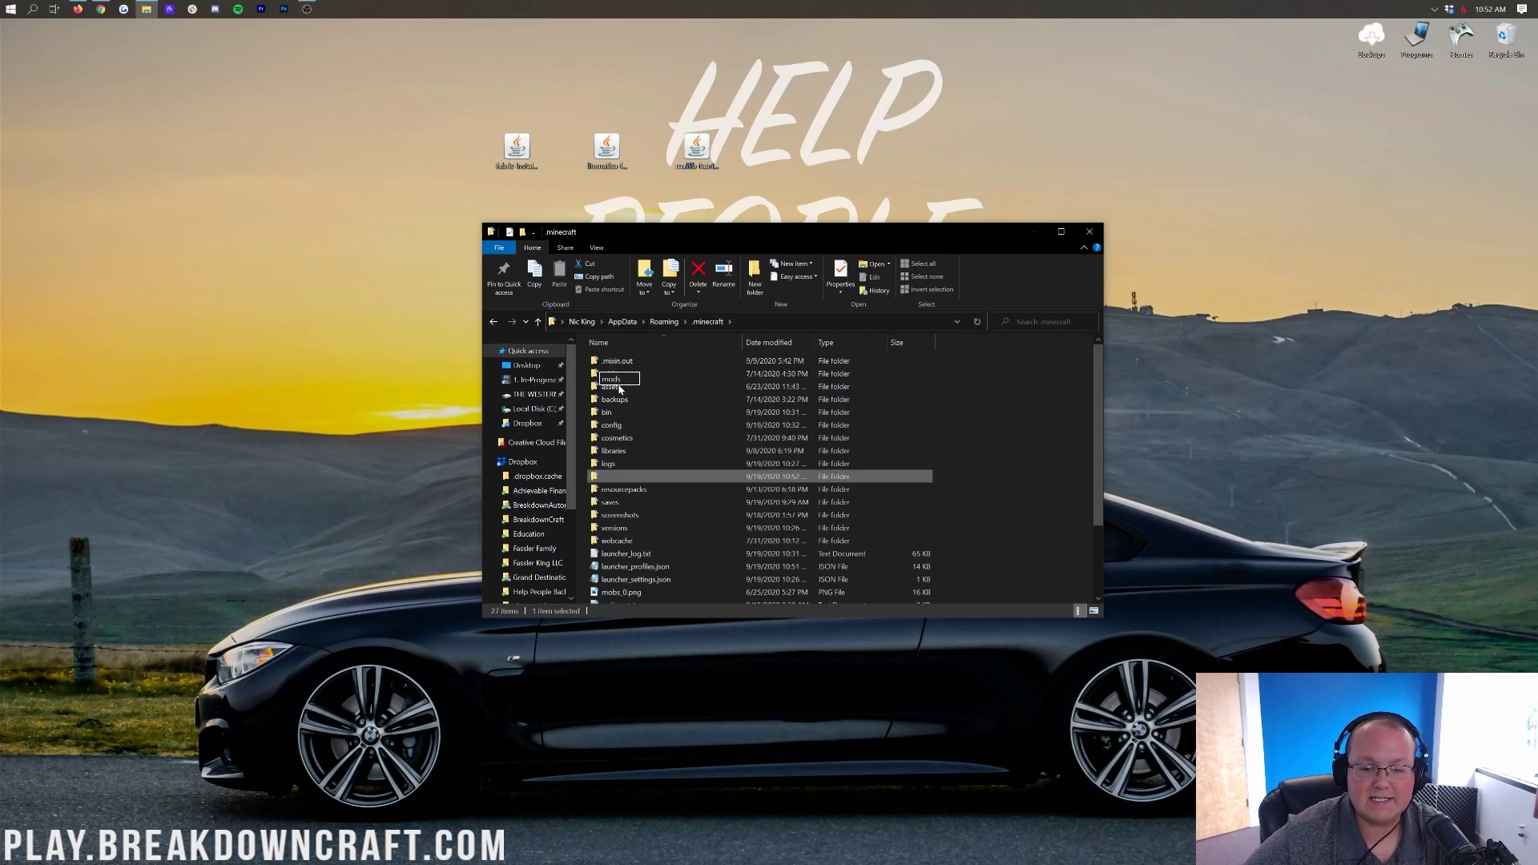
- Move the litematica and malilib jars from the desktop into the new mods folder
{"action": "double_click", "coordinate": [619, 478]}
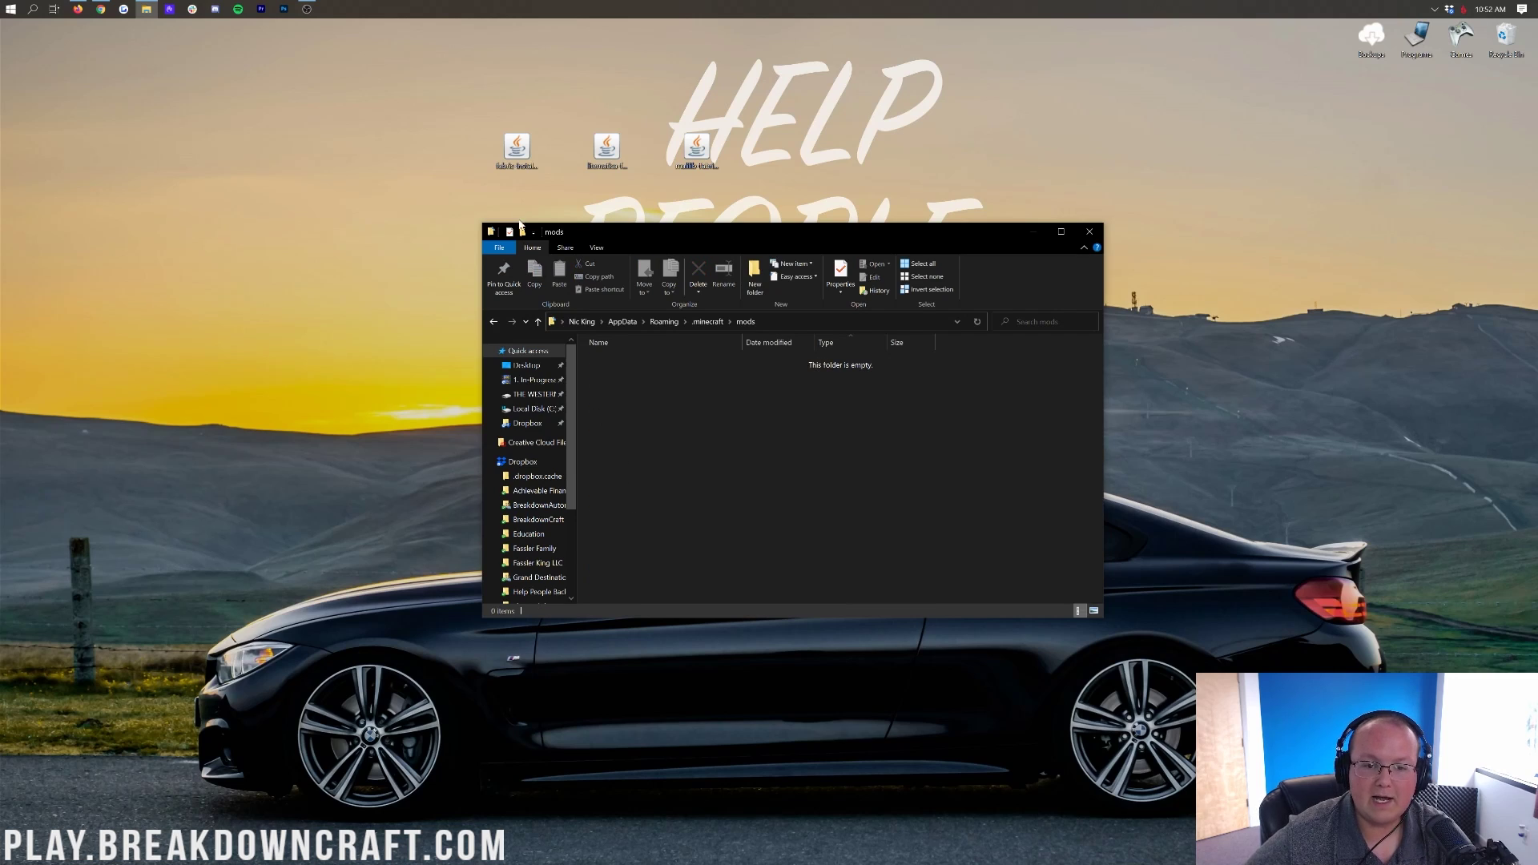
{"action": "left_click_drag", "start_coordinate": [585, 164], "coordinate": [738, 465]}
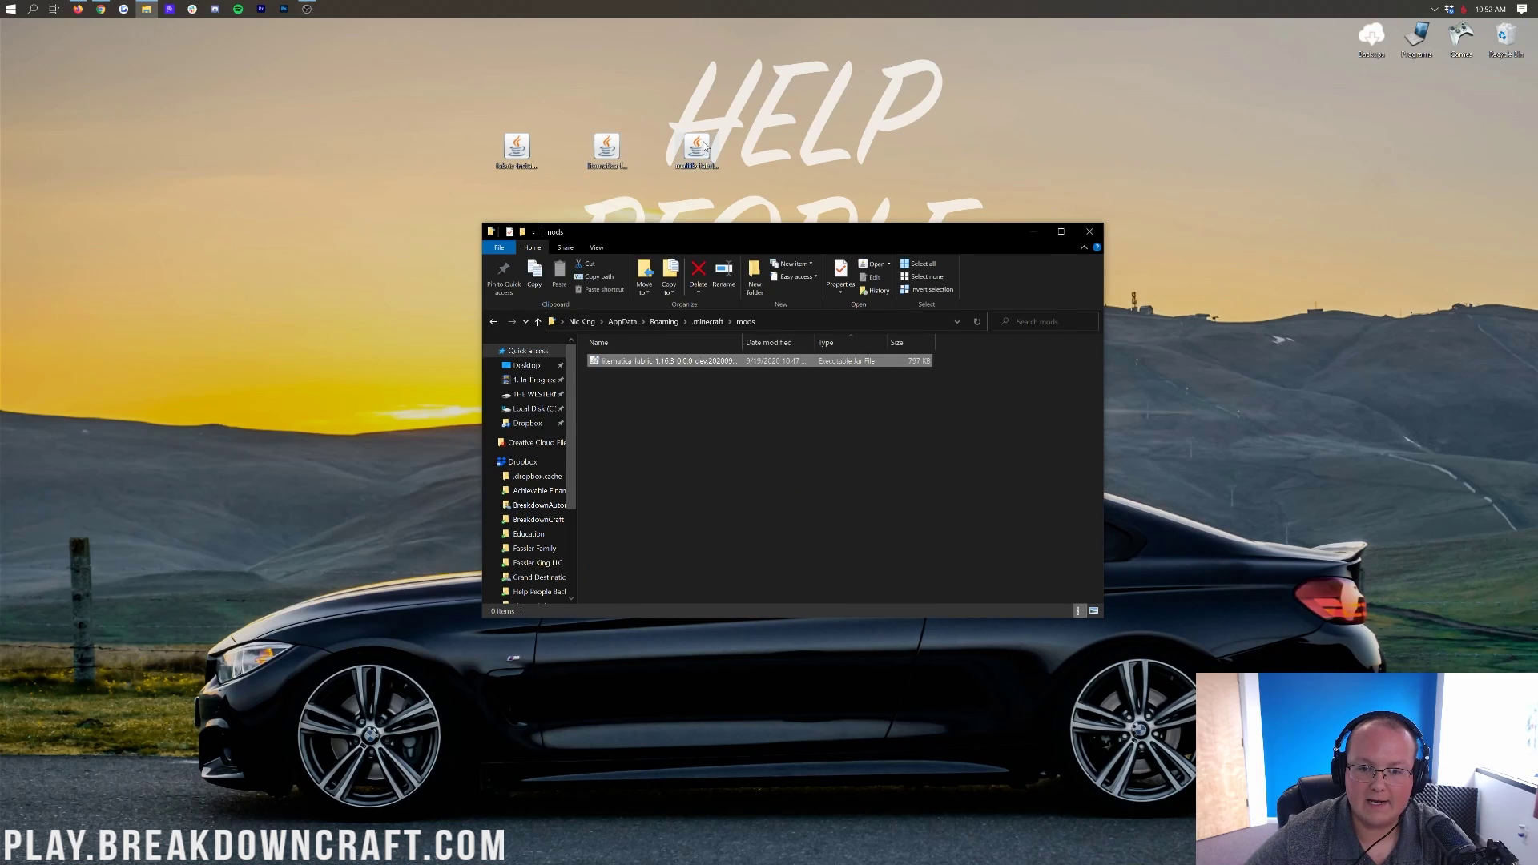
{"action": "left_click", "coordinate": [693, 156]}
{"action": "left_click_drag", "start_coordinate": [693, 157], "coordinate": [612, 463]}
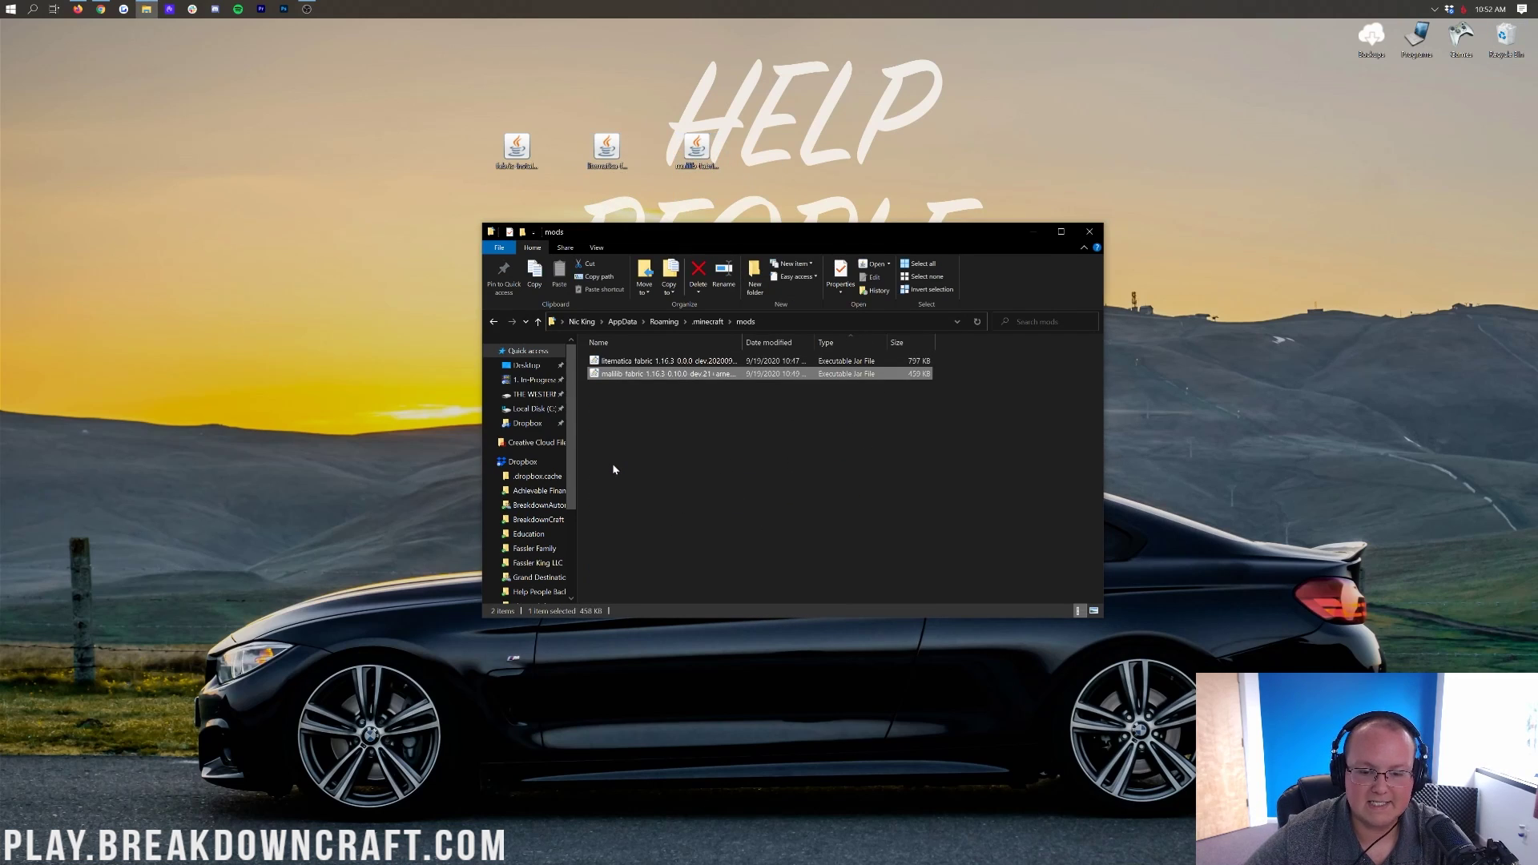
{"action": "left_click", "coordinate": [676, 445]}
- Reopen the mods folder to verify both jars, then close File Explorer
{"action": "key", "text": "alt+Left"}
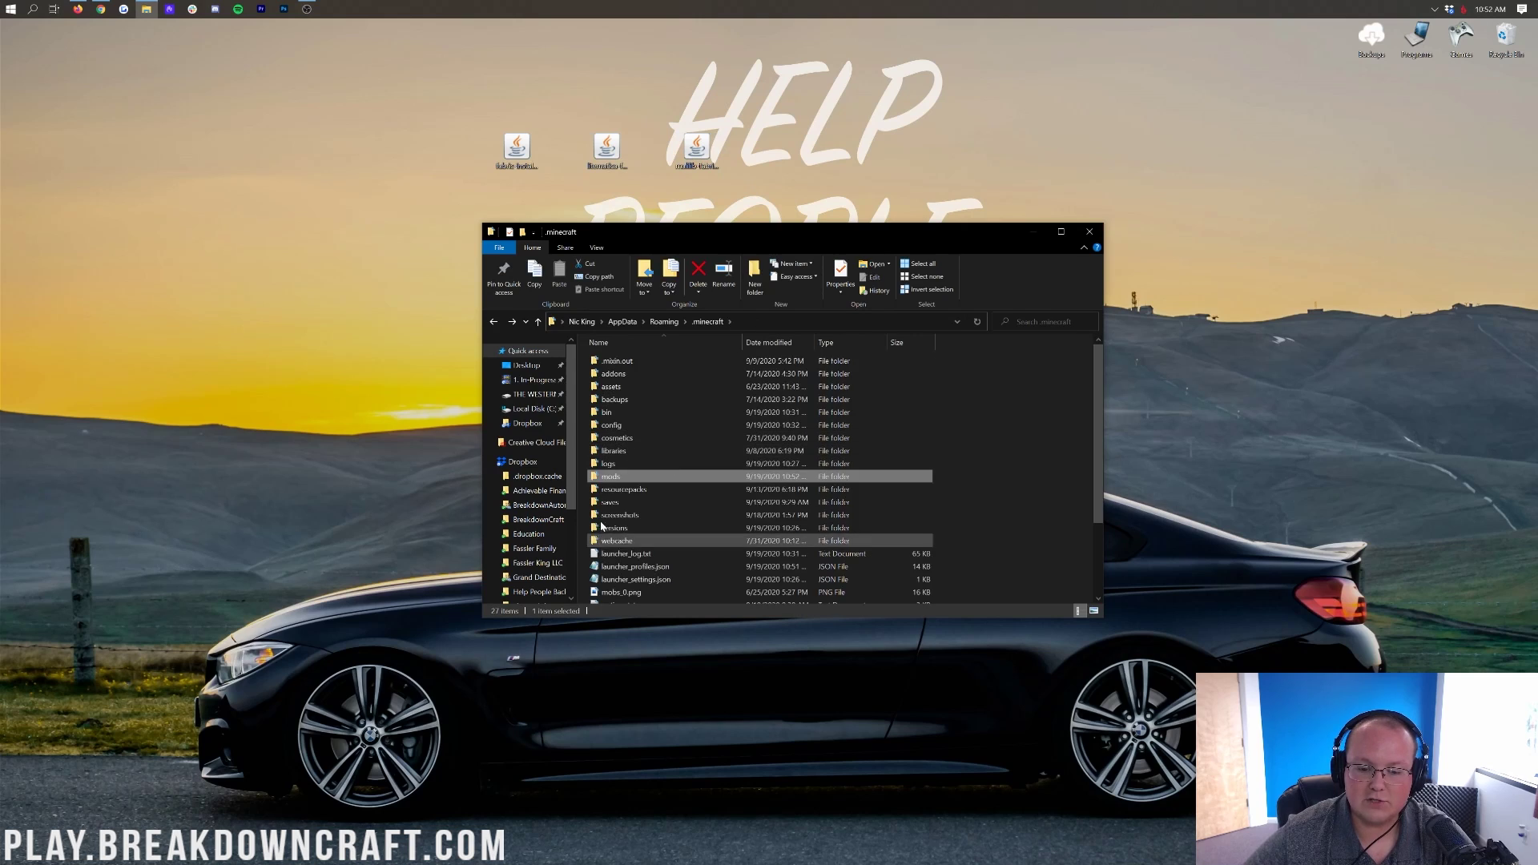
{"action": "double_click", "coordinate": [611, 479]}
{"action": "left_click", "coordinate": [607, 148]}
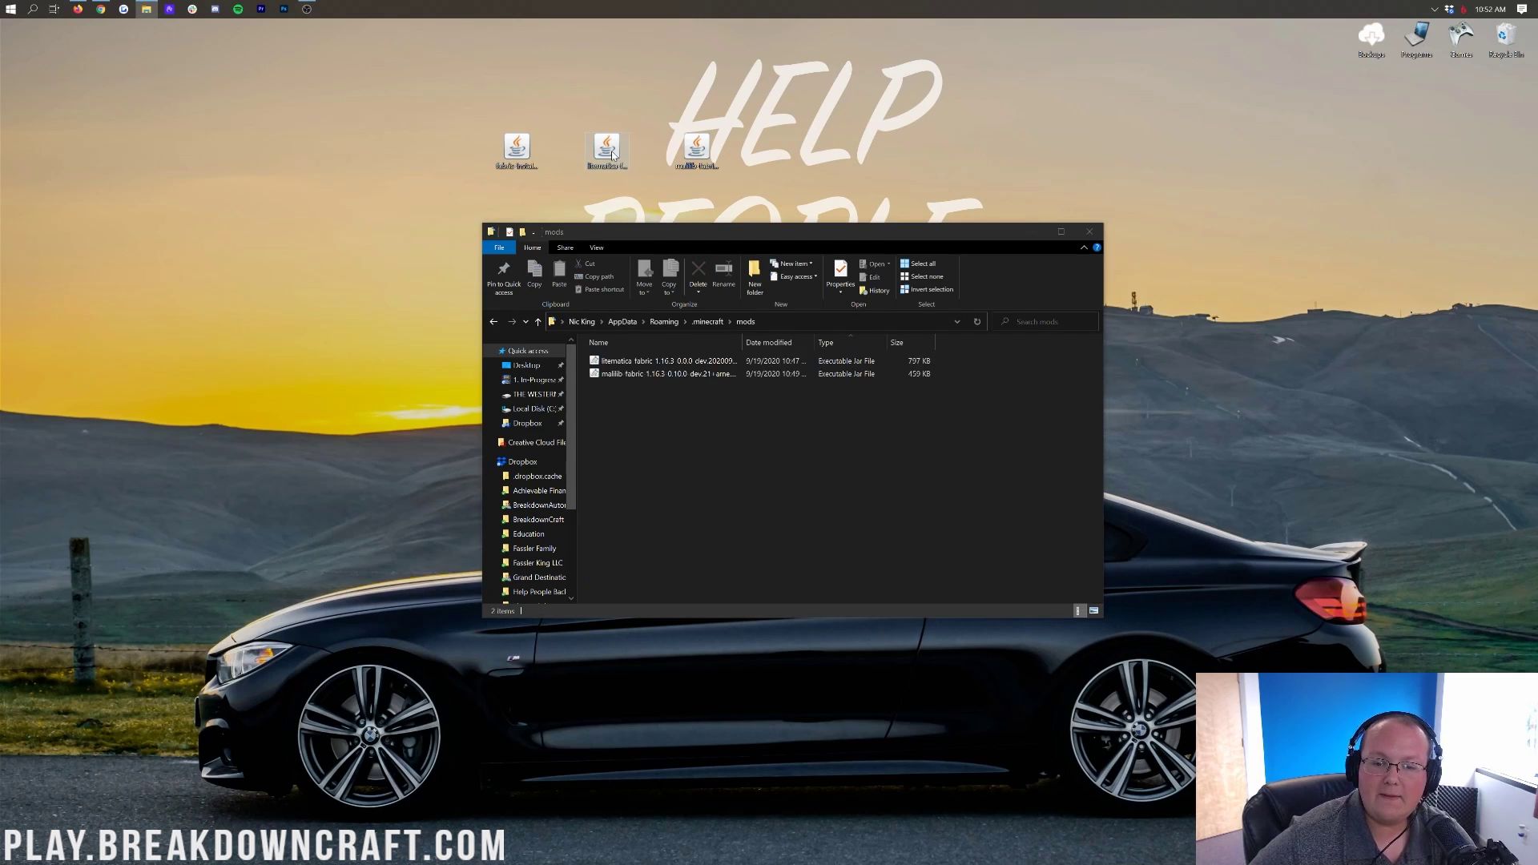
{"action": "left_click", "coordinate": [682, 166]}
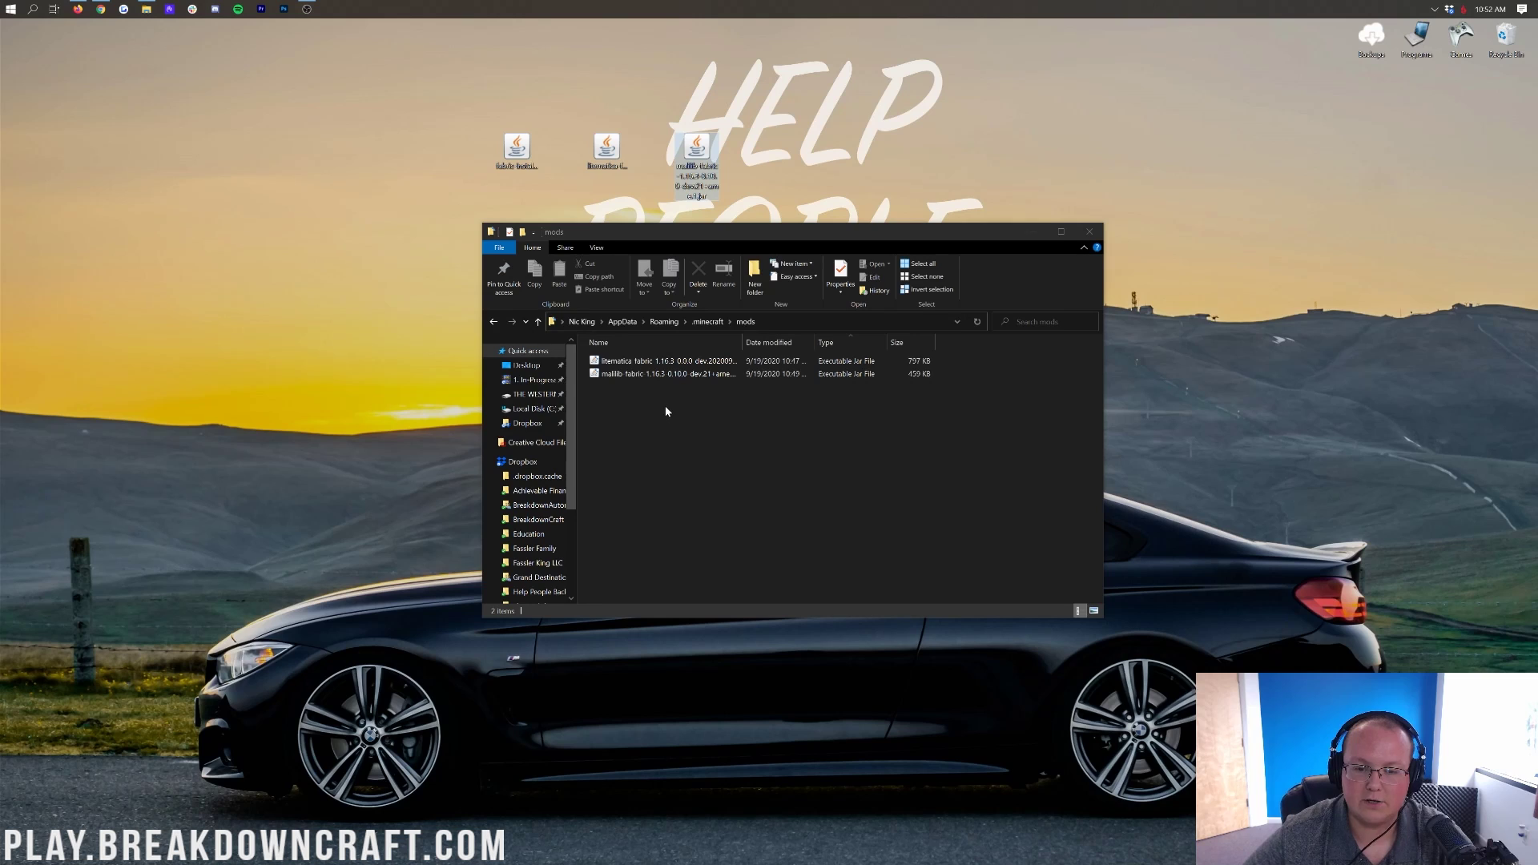
{"action": "left_click", "coordinate": [1089, 232]}
{"action": "left_click", "coordinate": [4, 5]}
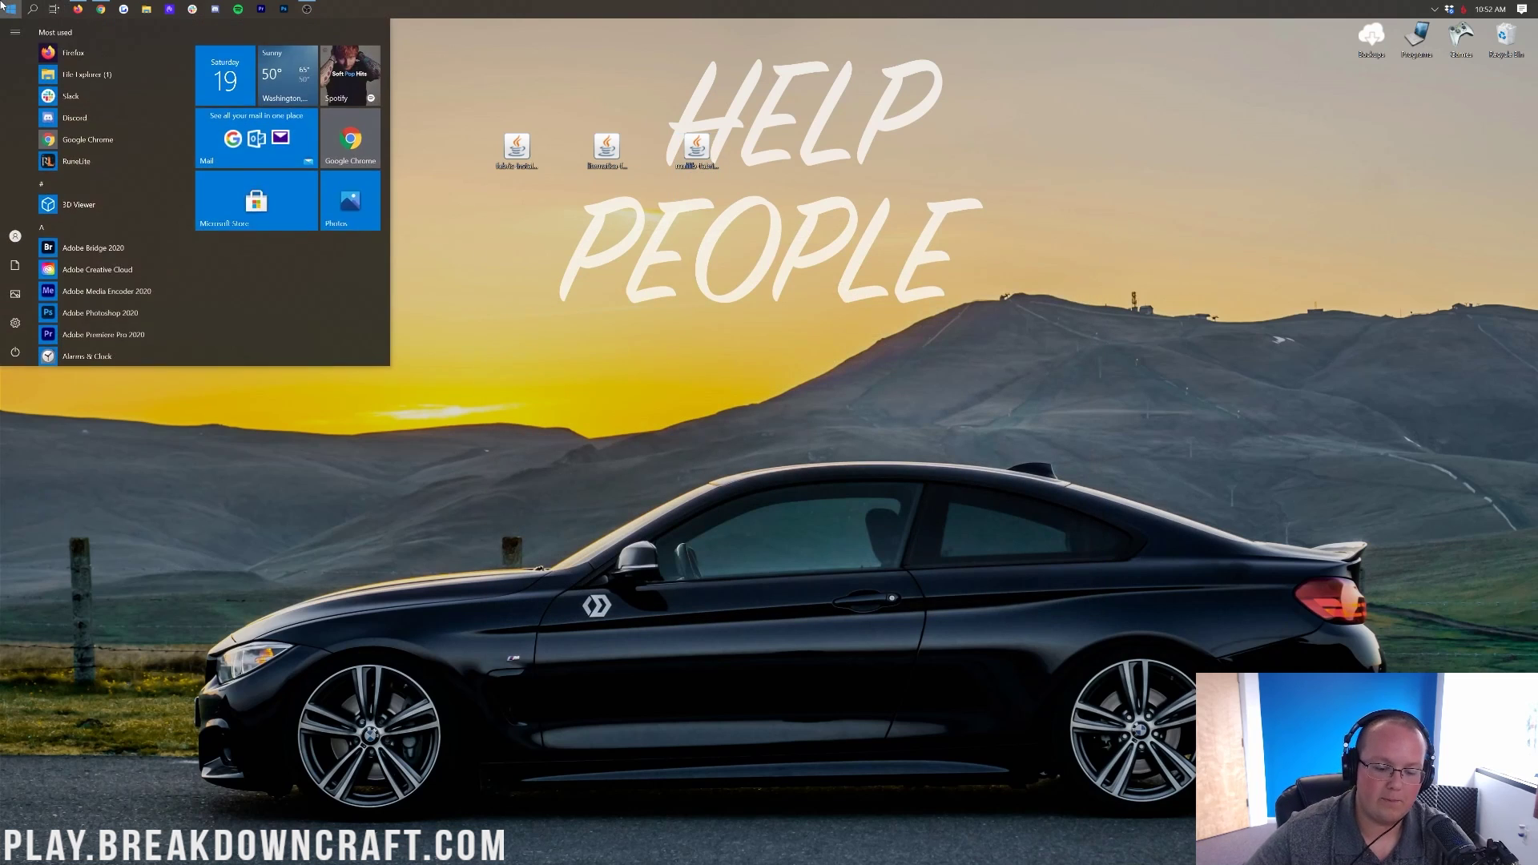
- Launch Minecraft Launcher from Start search, keeping fabric-loader-1.16.3 selected
{"action": "type", "text": "minecraft"}
{"action": "key", "text": "Return"}
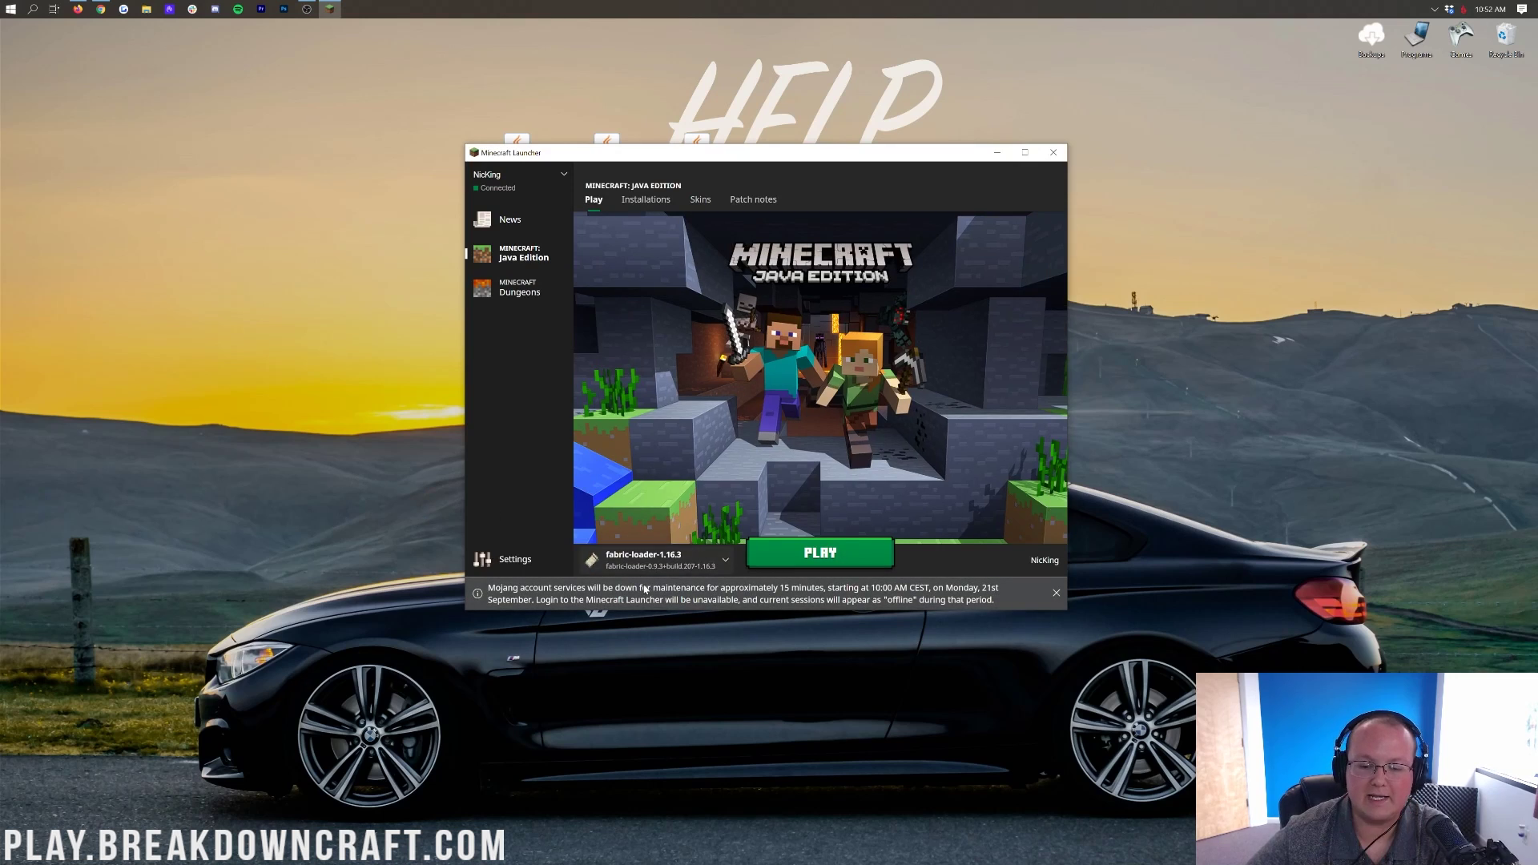
{"action": "left_click", "coordinate": [724, 565]}
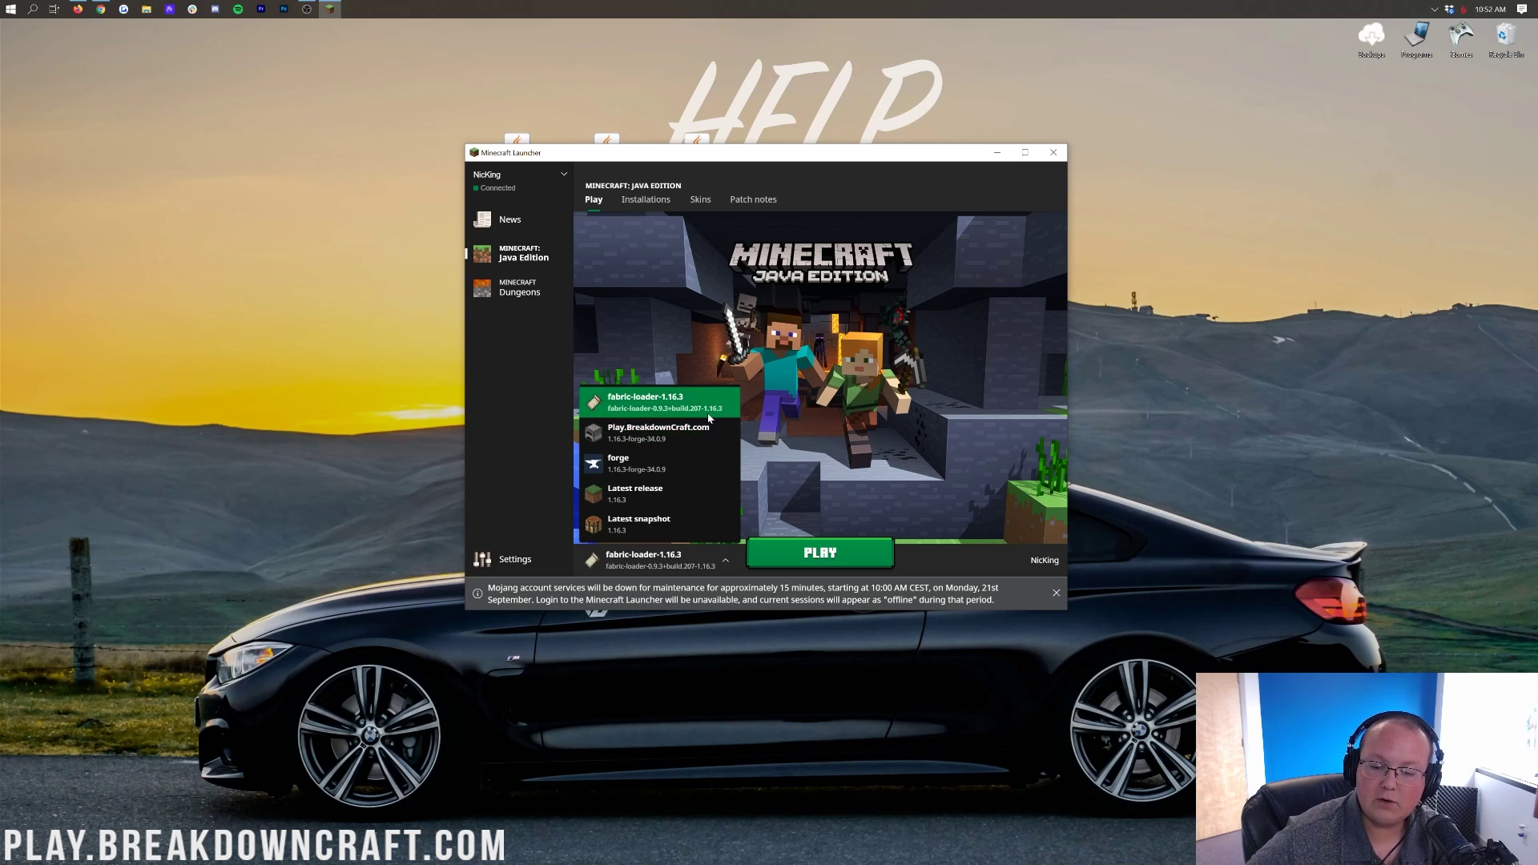
{"action": "left_click", "coordinate": [681, 401]}
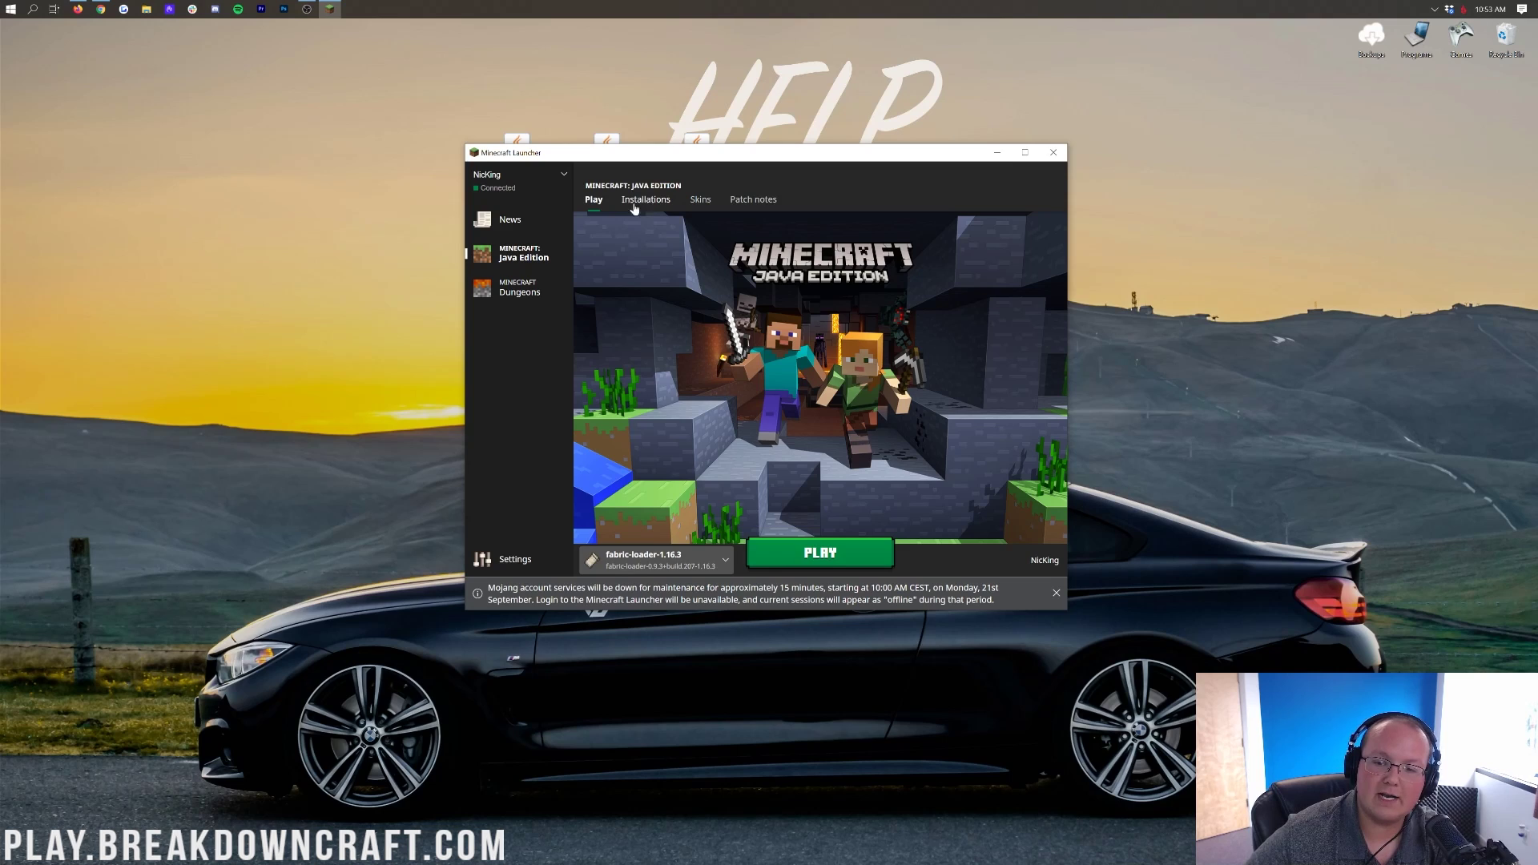
- Delete the old Play.BreakdownCraft.com installation and begin a new installation
{"action": "left_click", "coordinate": [645, 200]}
{"action": "left_click", "coordinate": [1045, 306]}
{"action": "left_click", "coordinate": [1035, 369]}
{"action": "left_click", "coordinate": [807, 424]}
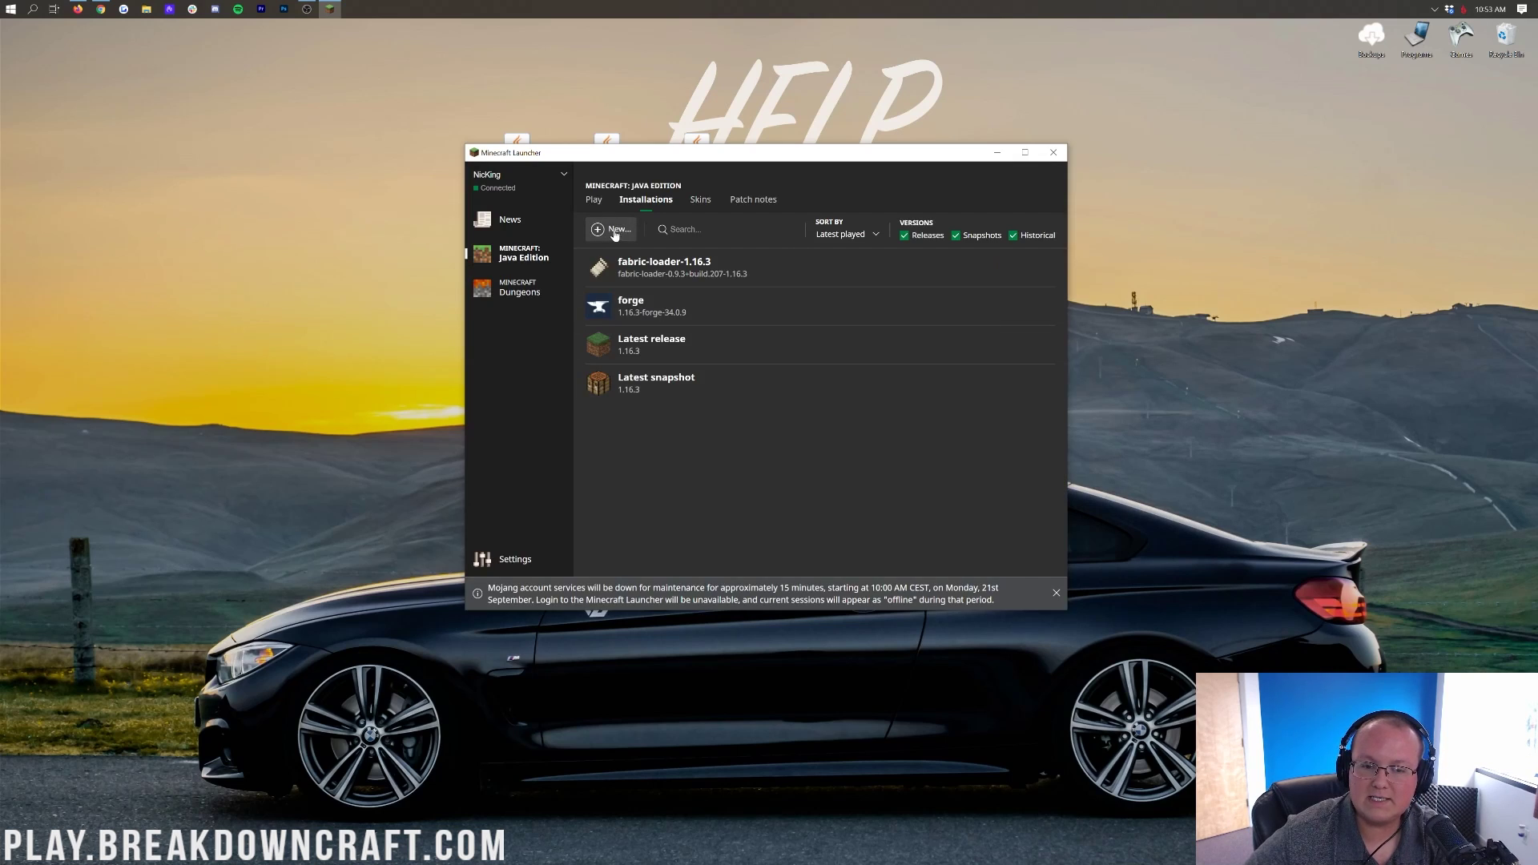
{"action": "left_click", "coordinate": [609, 229]}
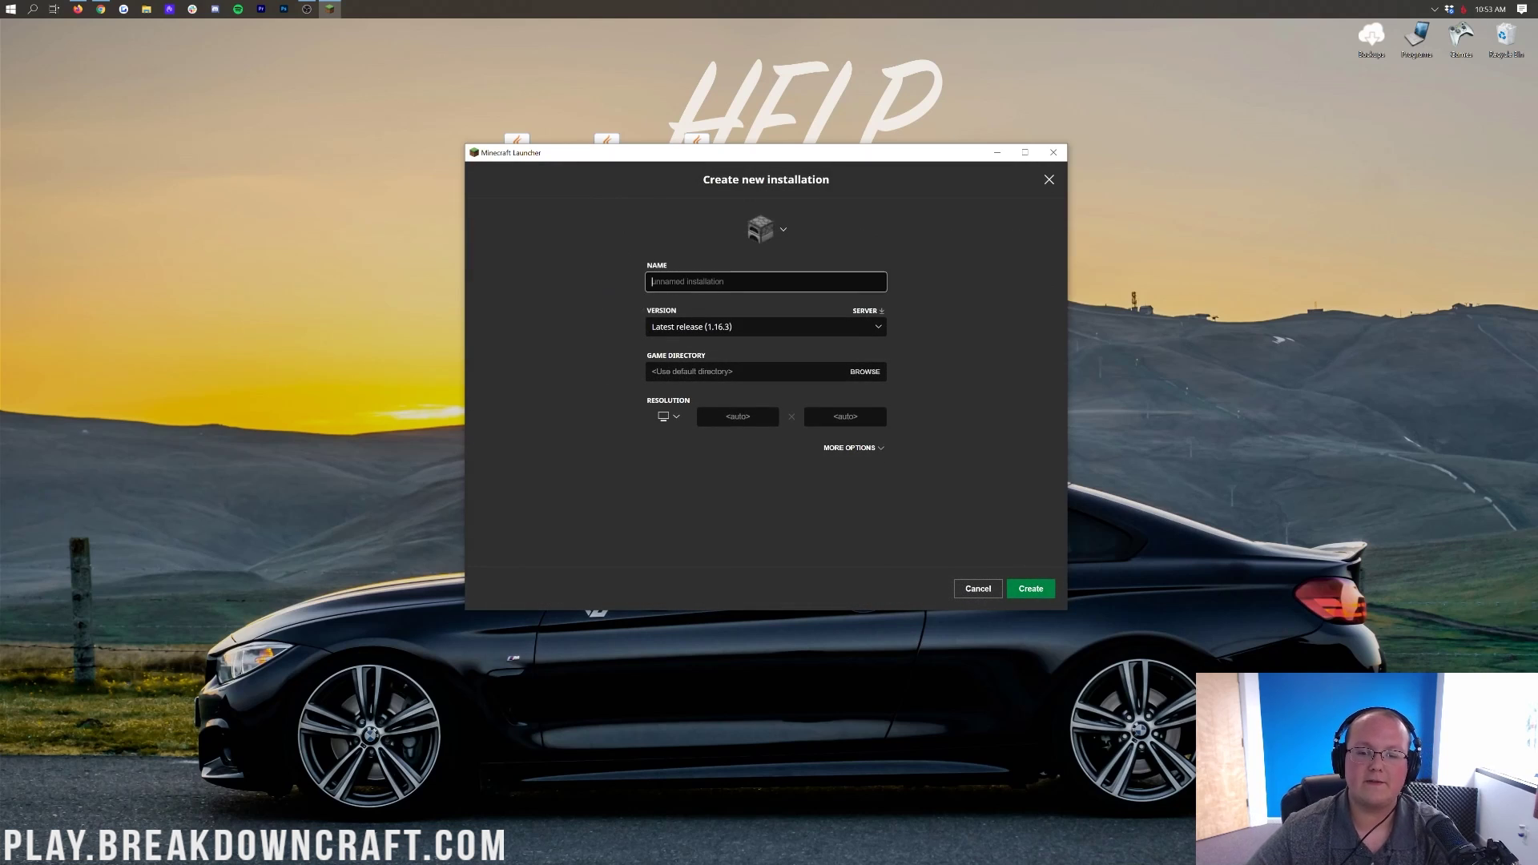
- Enter Play.BreakdownCraft.com as the new installation's name
{"action": "type", "text": "Play.Br"}
{"action": "type", "text": "eak"}
{"action": "type", "text": "akdownCraft.com"}
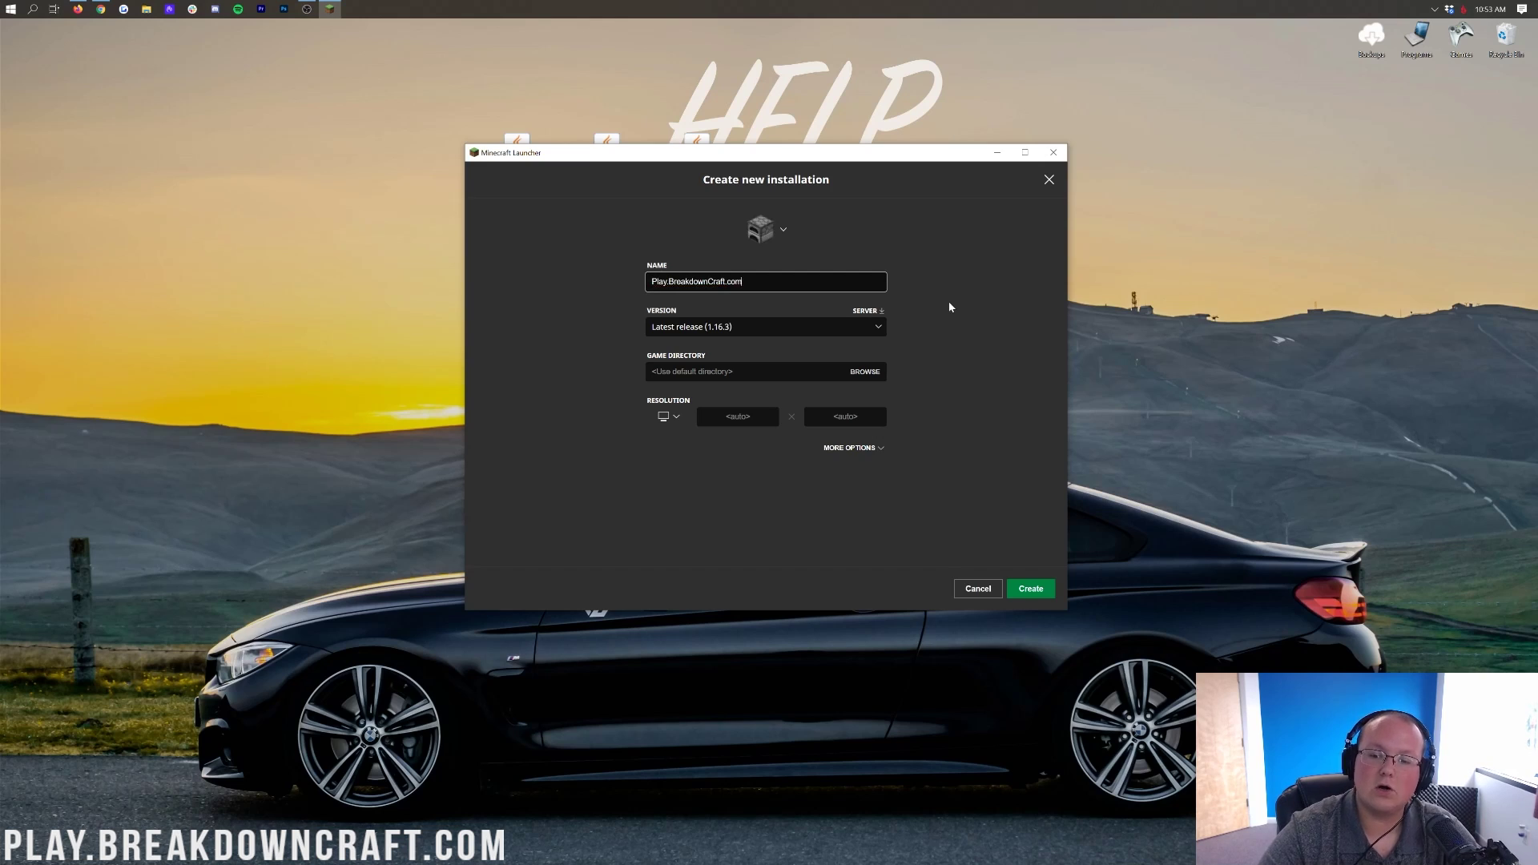
{"action": "key", "text": "ctrl+a"}
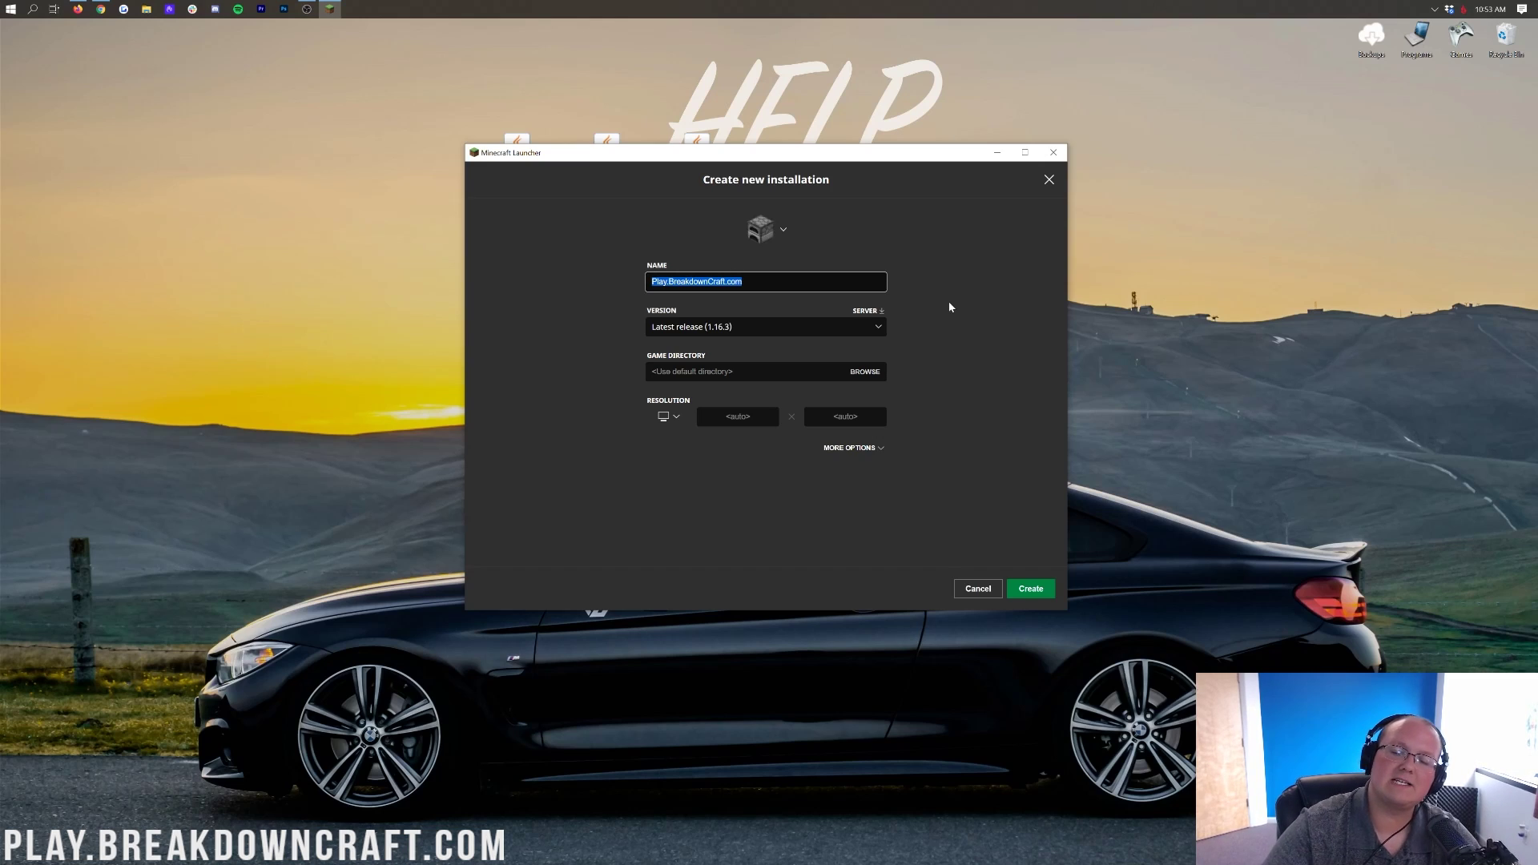
{"action": "left_click", "coordinate": [743, 336]}
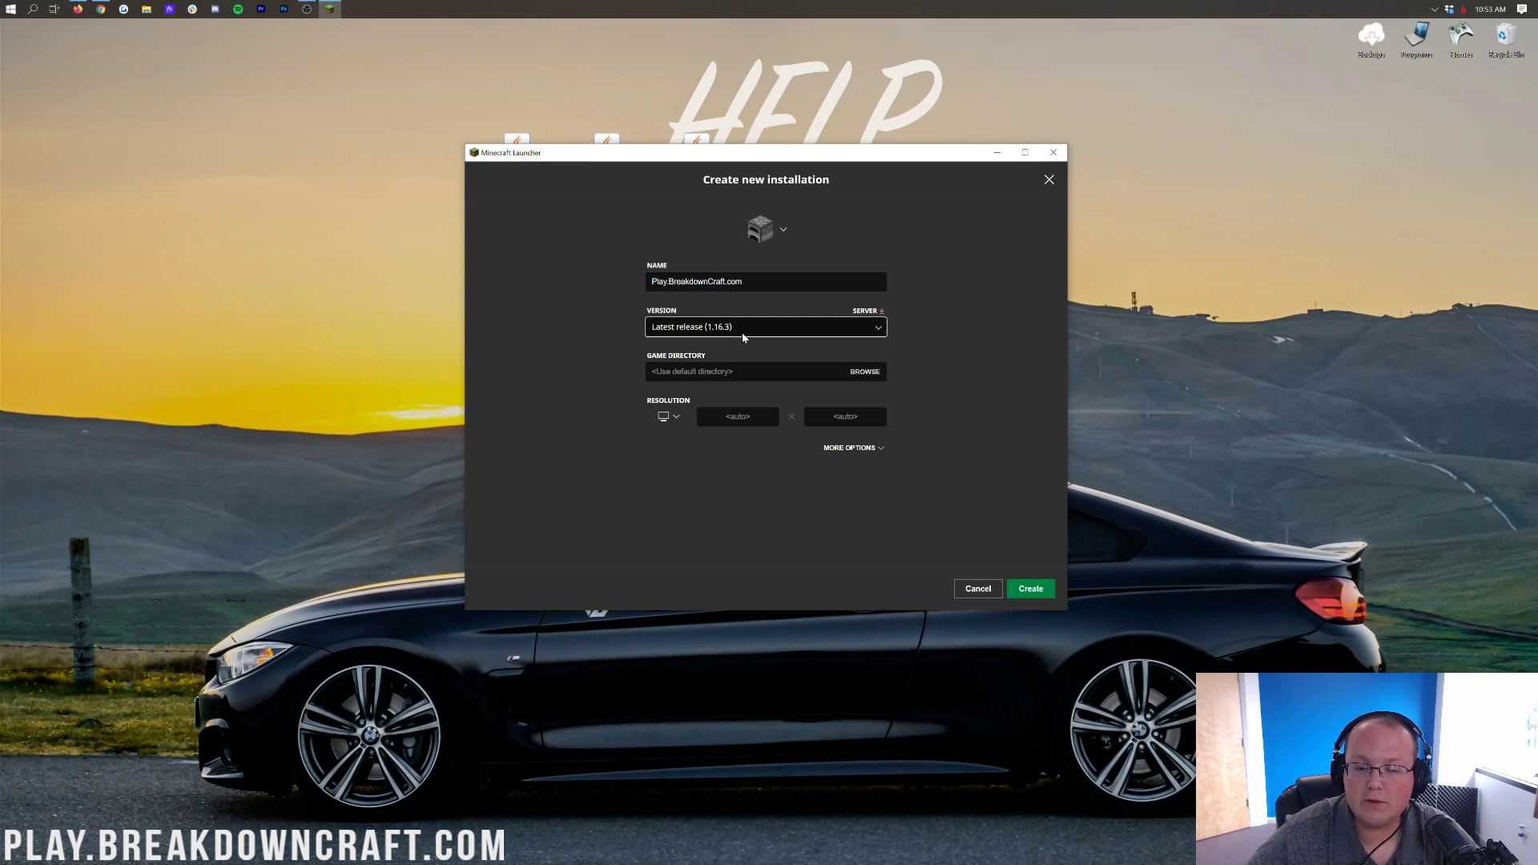
- Choose version fabric-loader-0.9.3+build.207-1.16.3 and resolution 1920x1080, then create the installation
{"action": "left_click", "coordinate": [743, 336]}
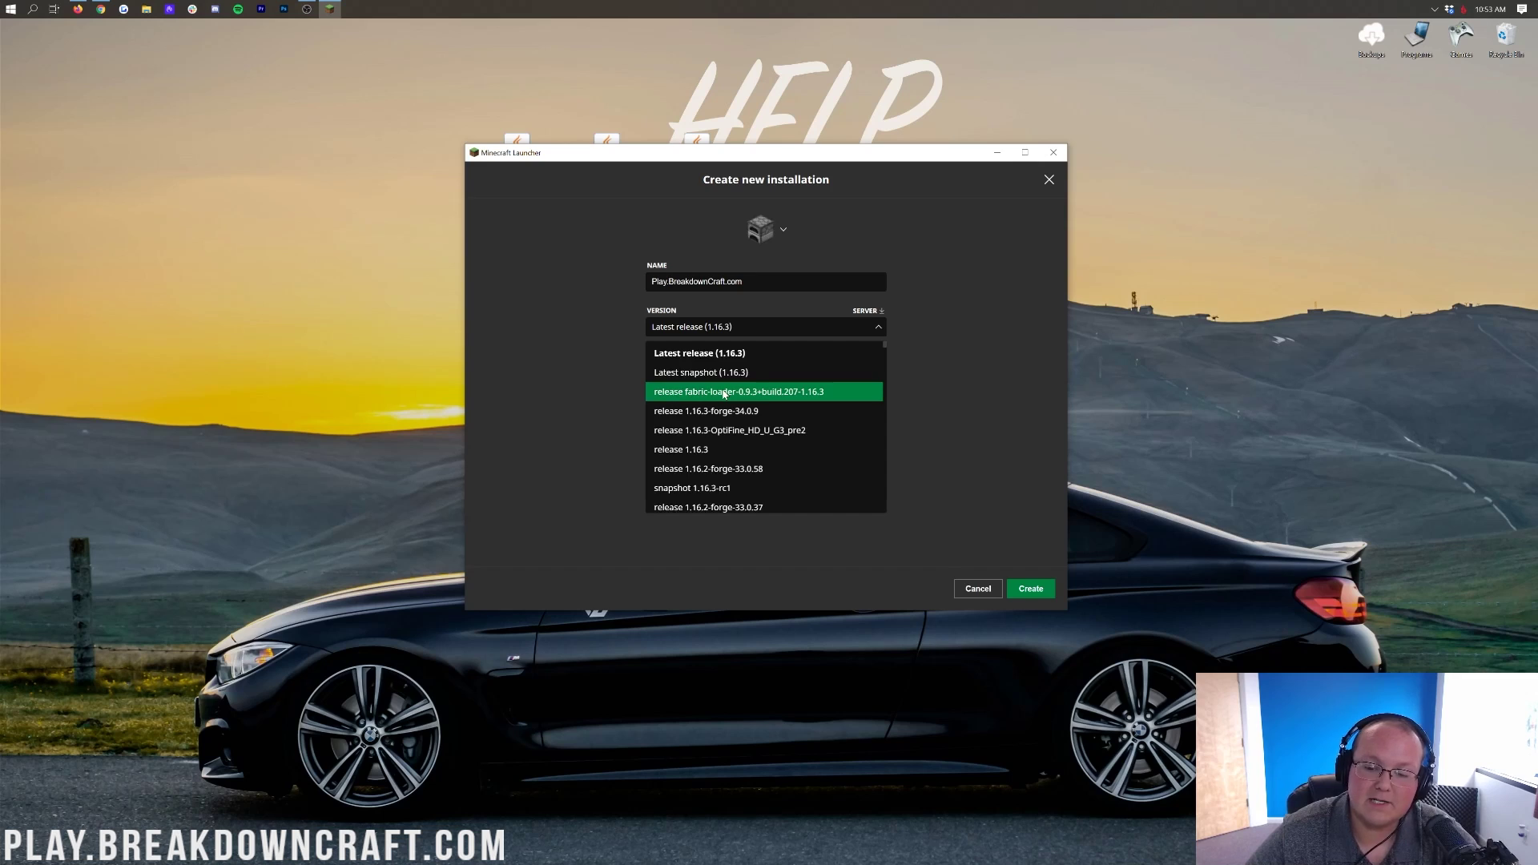
{"action": "scroll", "coordinate": [725, 391], "scroll_direction": "down", "scroll_amount": 20}
{"action": "scroll", "coordinate": [723, 393], "scroll_direction": "up", "scroll_amount": 4}
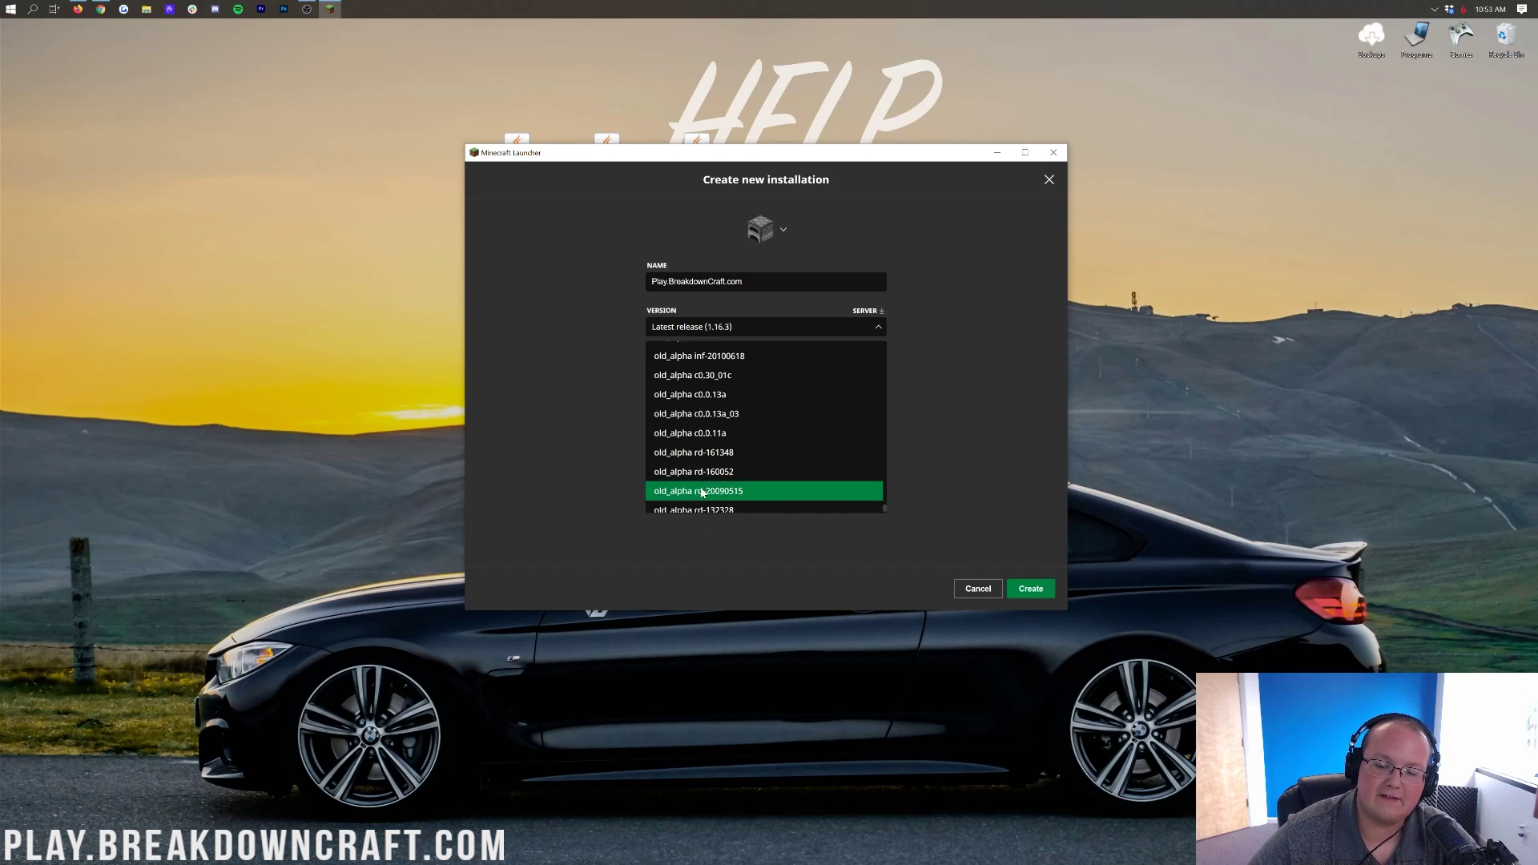
{"action": "scroll", "coordinate": [724, 464], "scroll_direction": "up", "scroll_amount": 20}
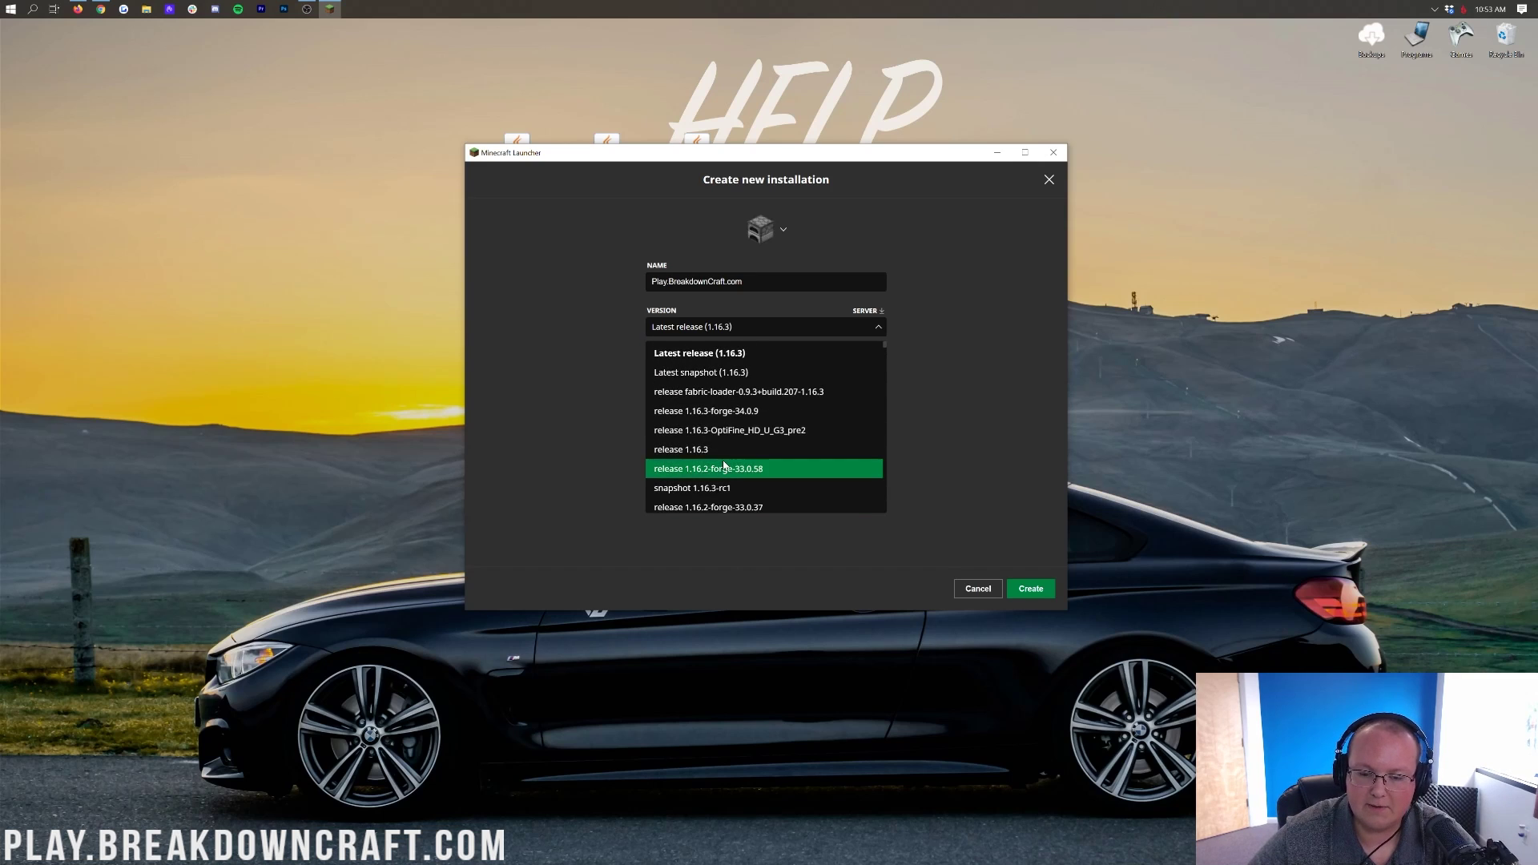
{"action": "left_click", "coordinate": [793, 395]}
{"action": "left_click", "coordinate": [682, 418]}
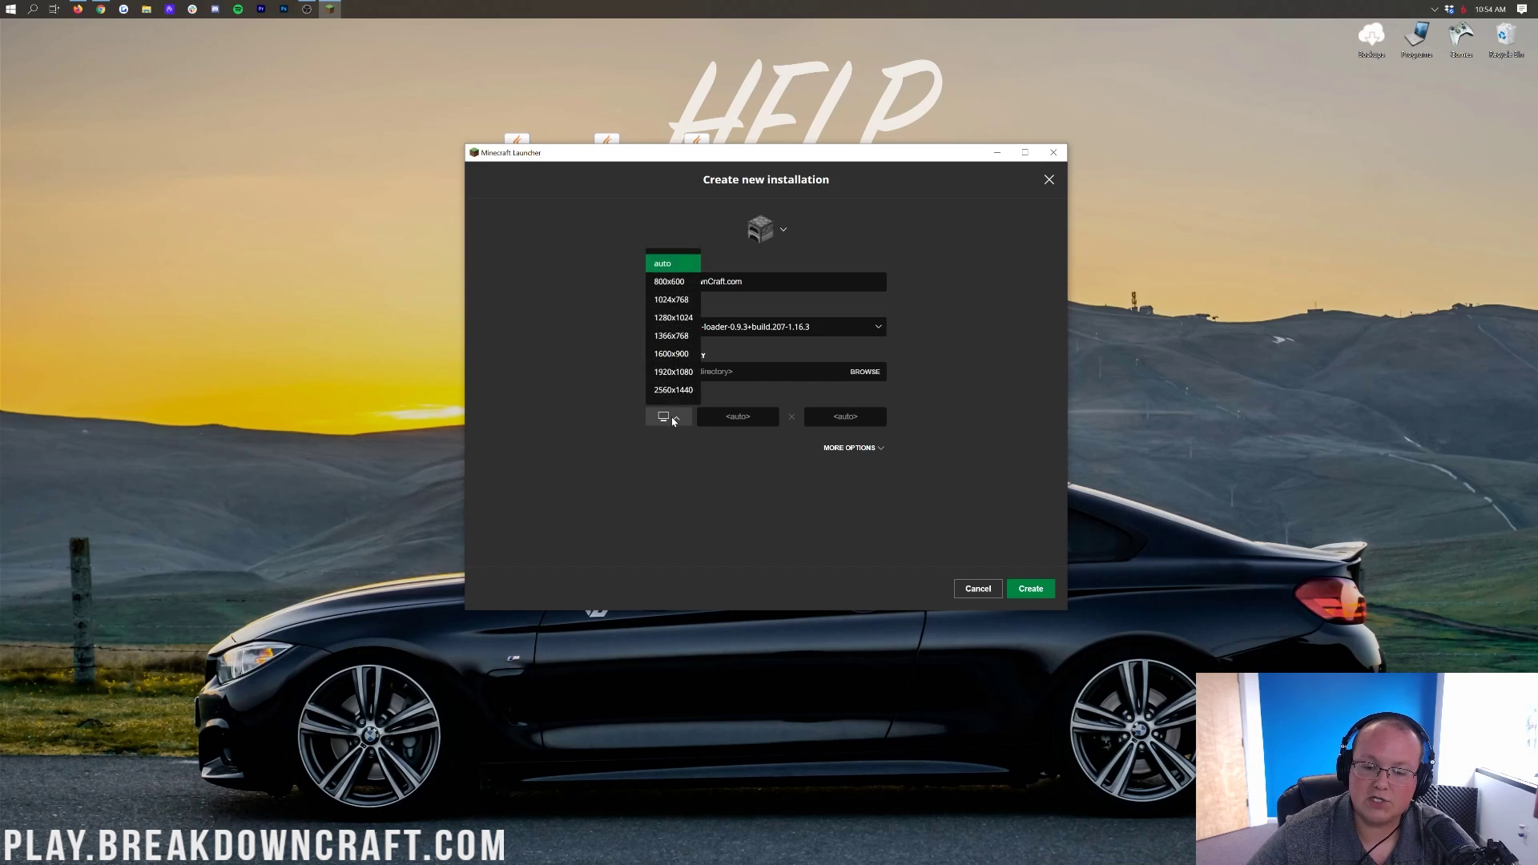
{"action": "left_click", "coordinate": [673, 376]}
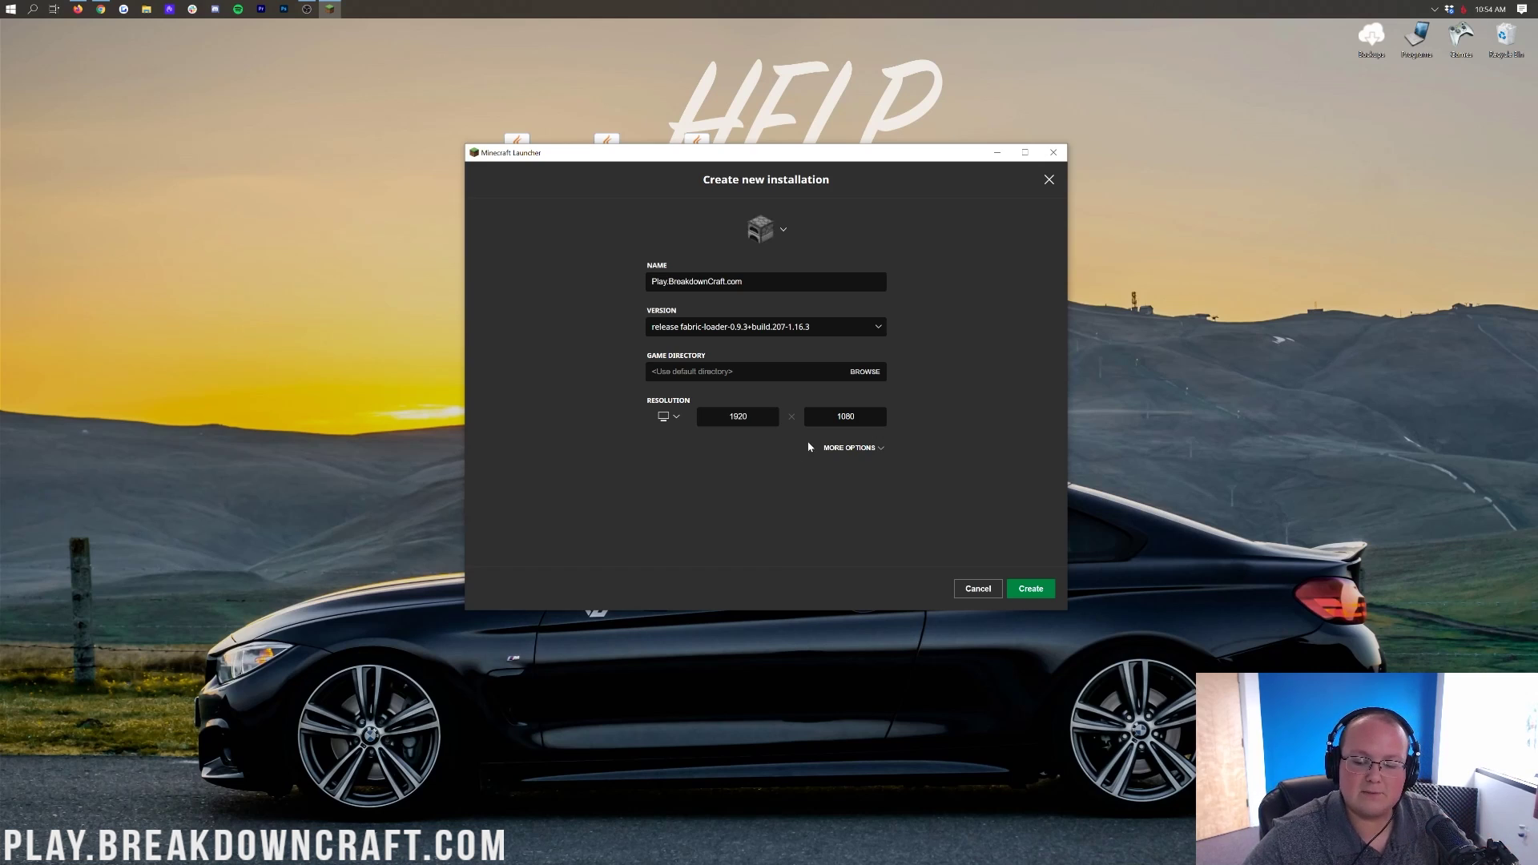
{"action": "left_click", "coordinate": [1028, 592]}
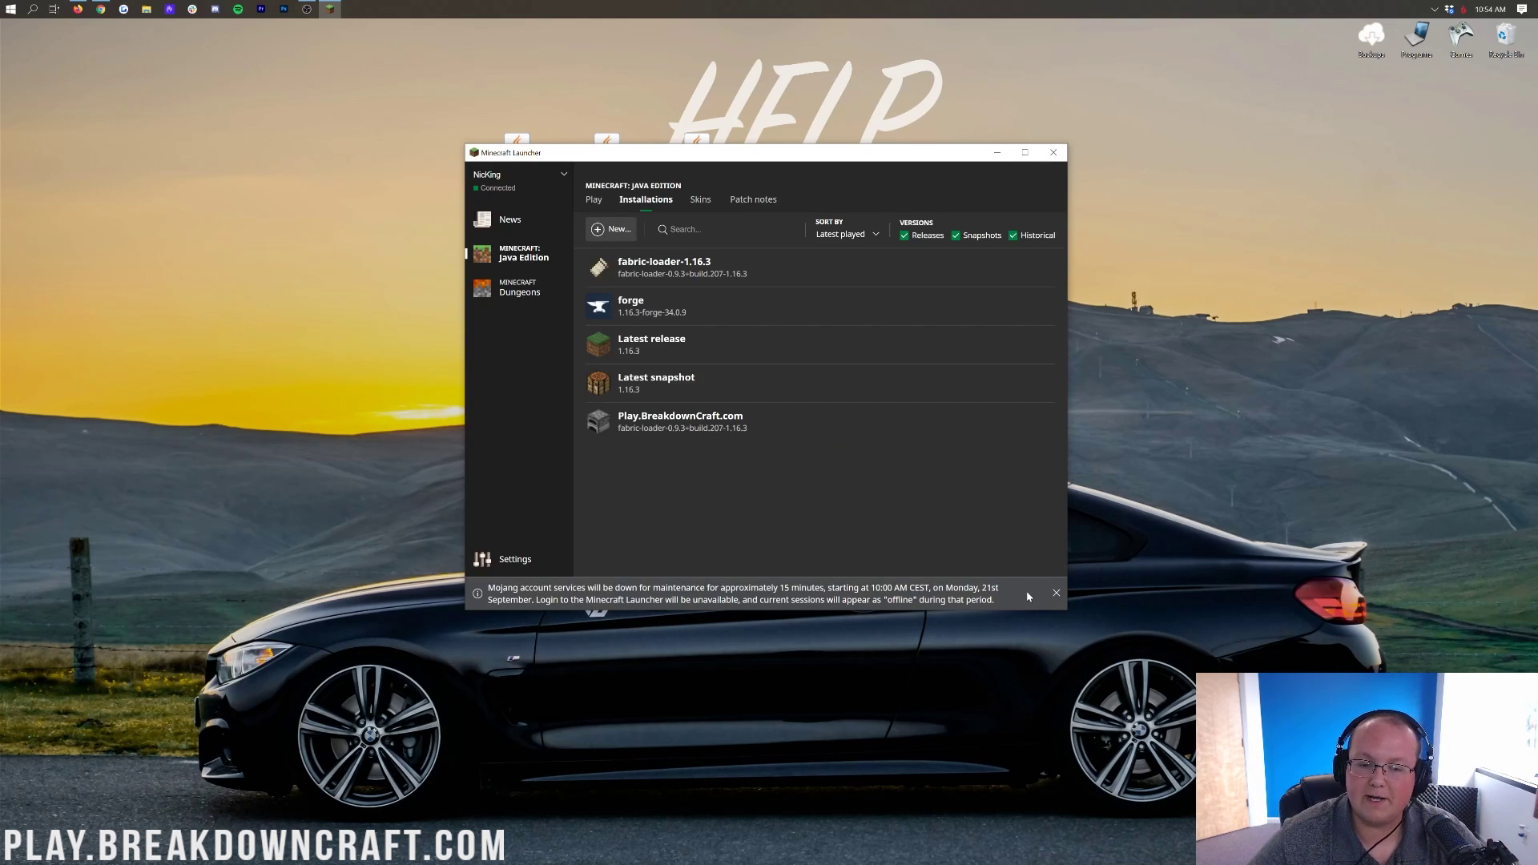
- Play the Play.BreakdownCraft.com installation and open Singleplayer from the title screen
{"action": "mouse_move", "coordinate": [712, 429]}
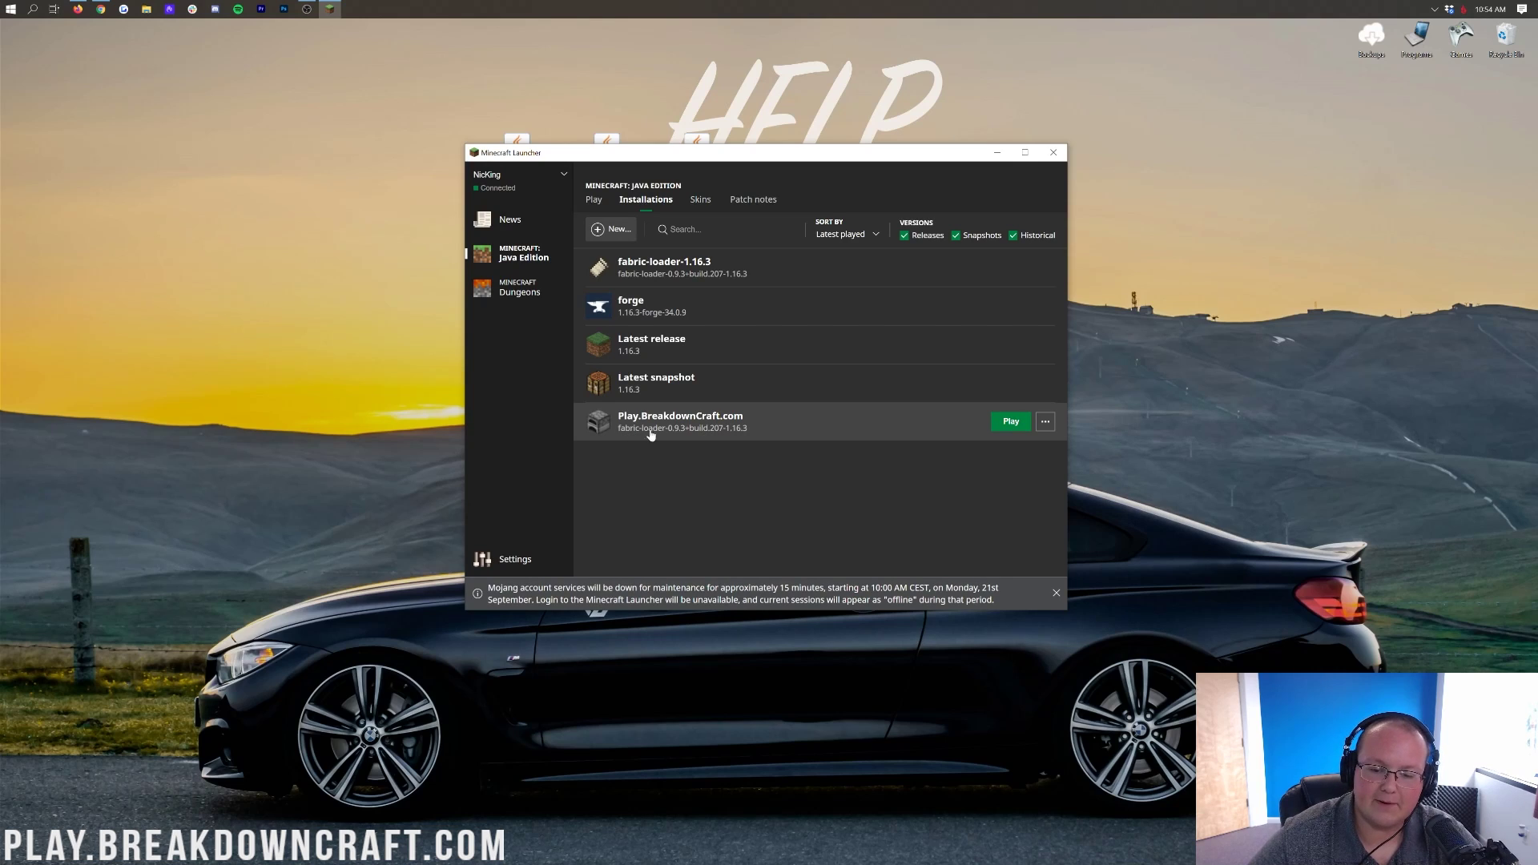
{"action": "left_click", "coordinate": [1009, 425]}
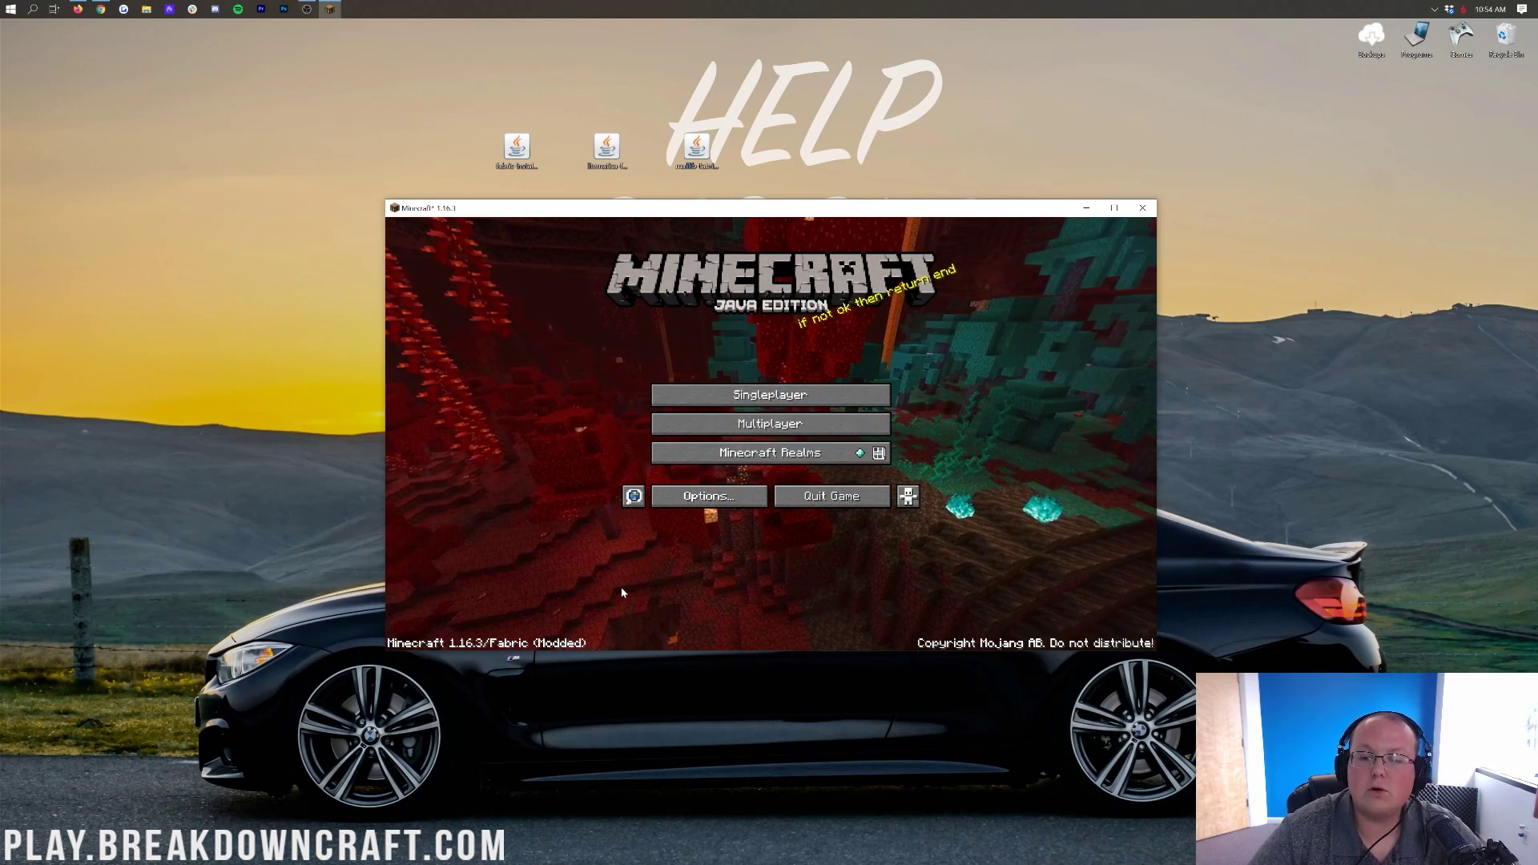
{"action": "left_click", "coordinate": [741, 395]}
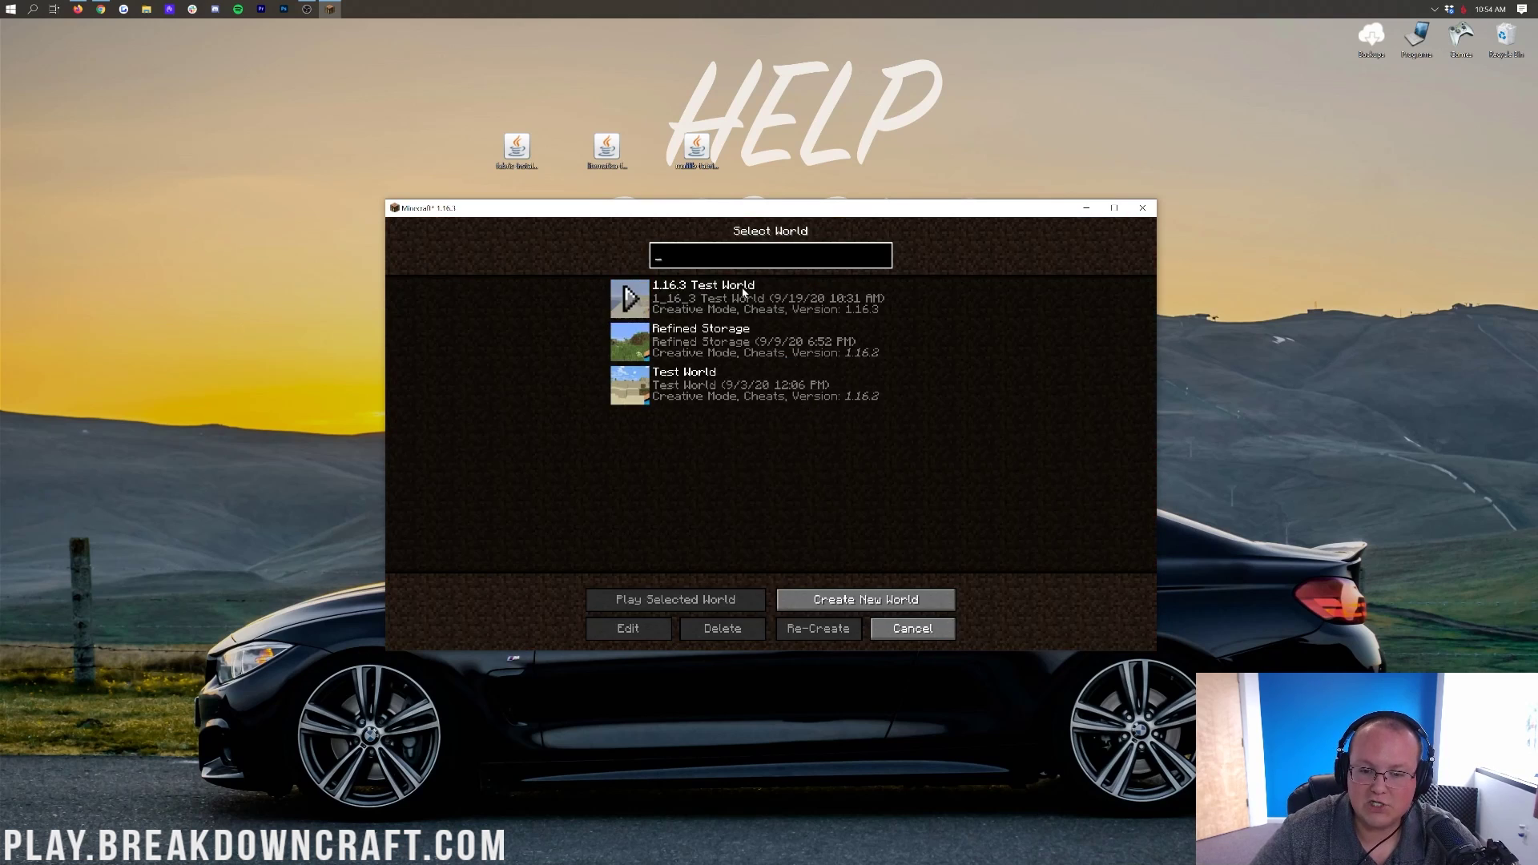
- Load the 1.16.3 Test World, fly up over the ocean, and open Litematica configs with M+C
{"action": "double_click", "coordinate": [742, 288]}
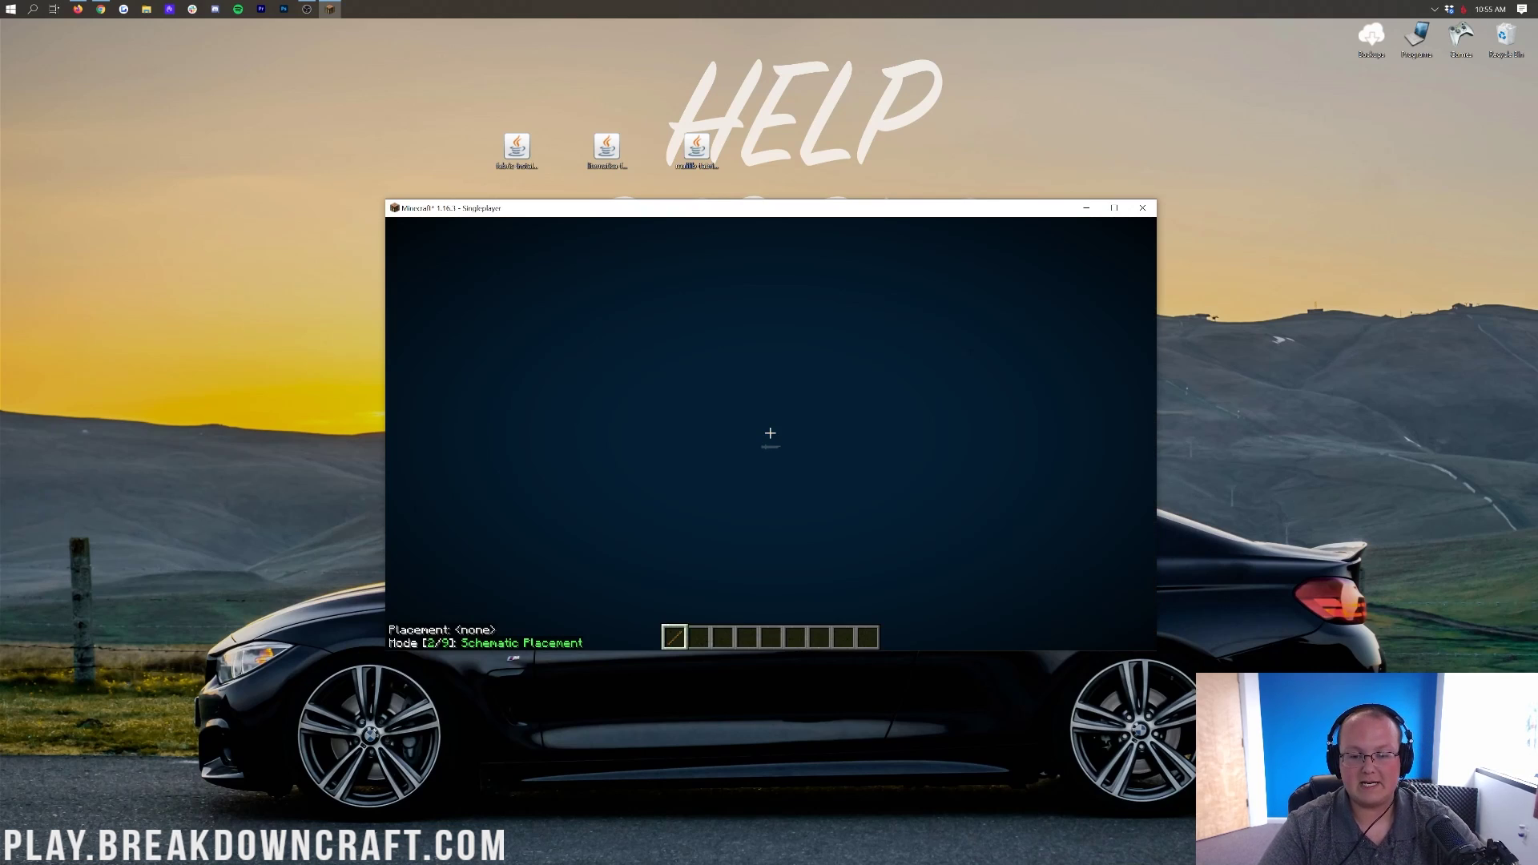
{"action": "key", "text": "space"}
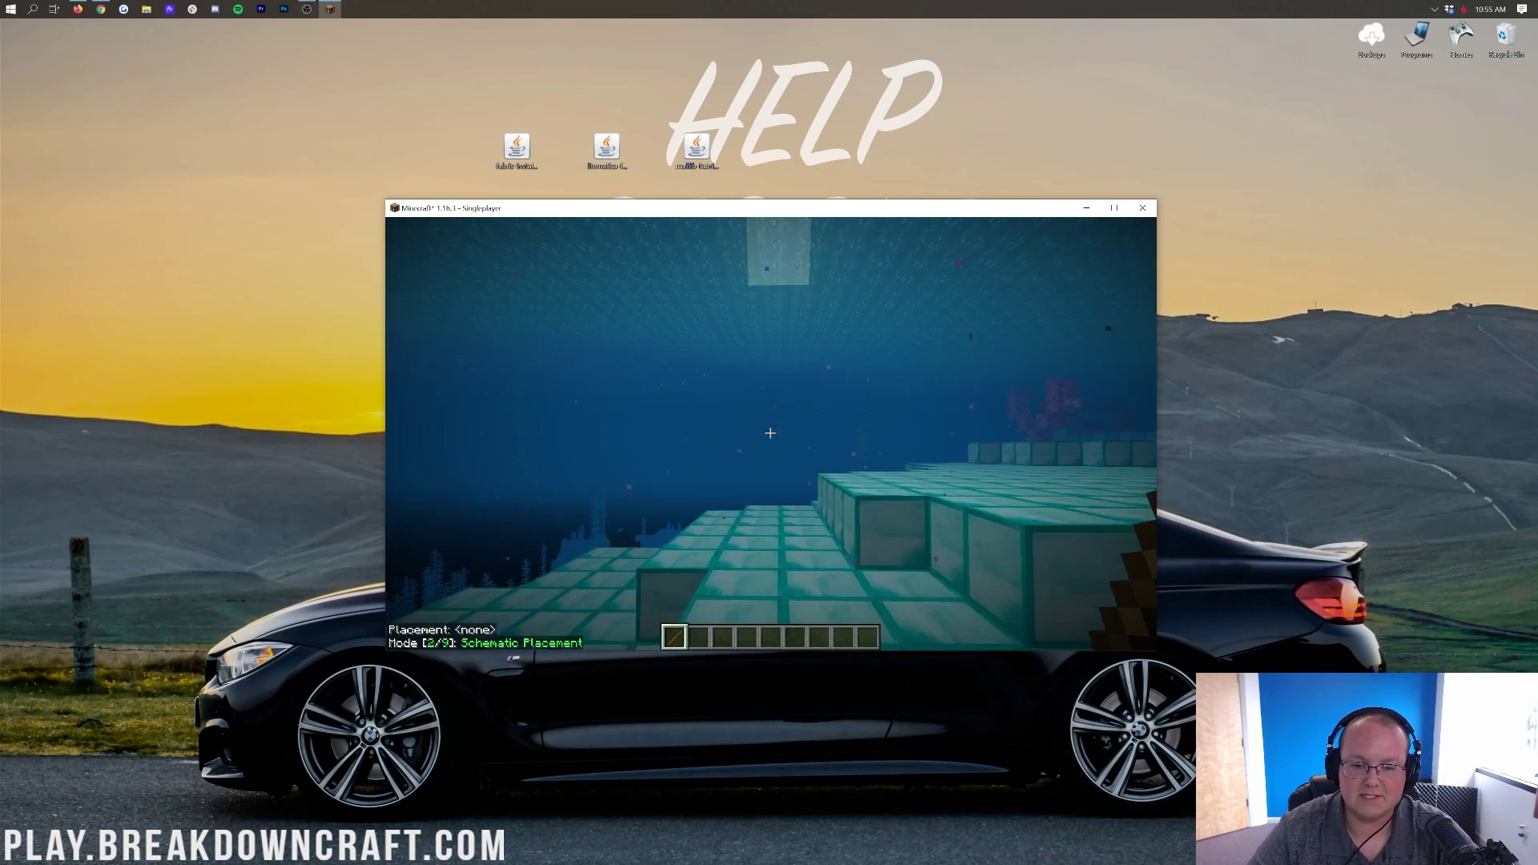
{"action": "key", "text": "w"}
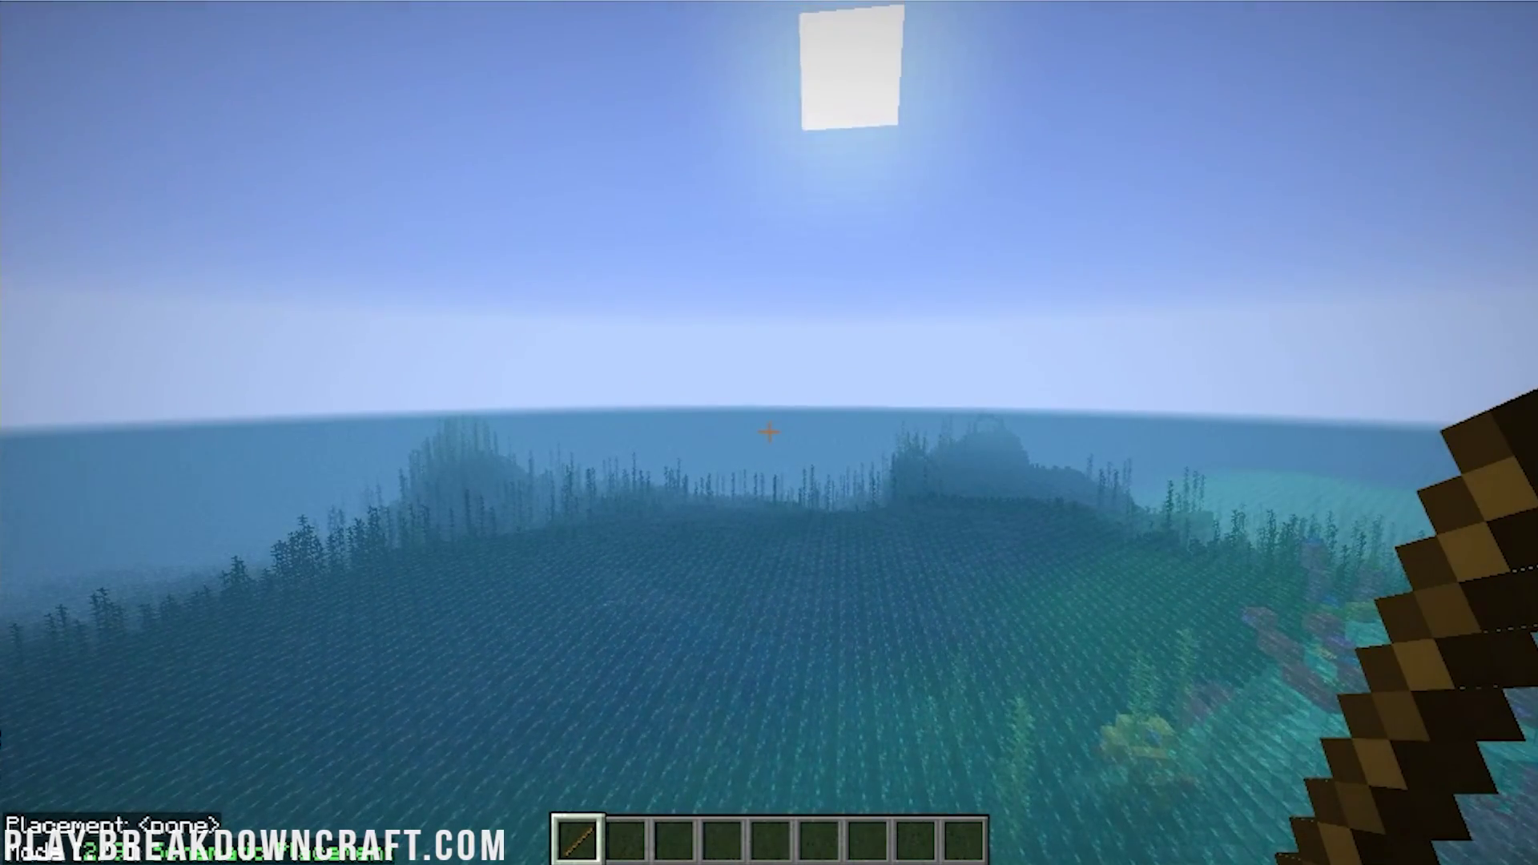
{"action": "key", "text": "m+c"}
{"action": "key", "text": "Escape"}
{"action": "key", "text": "4"}
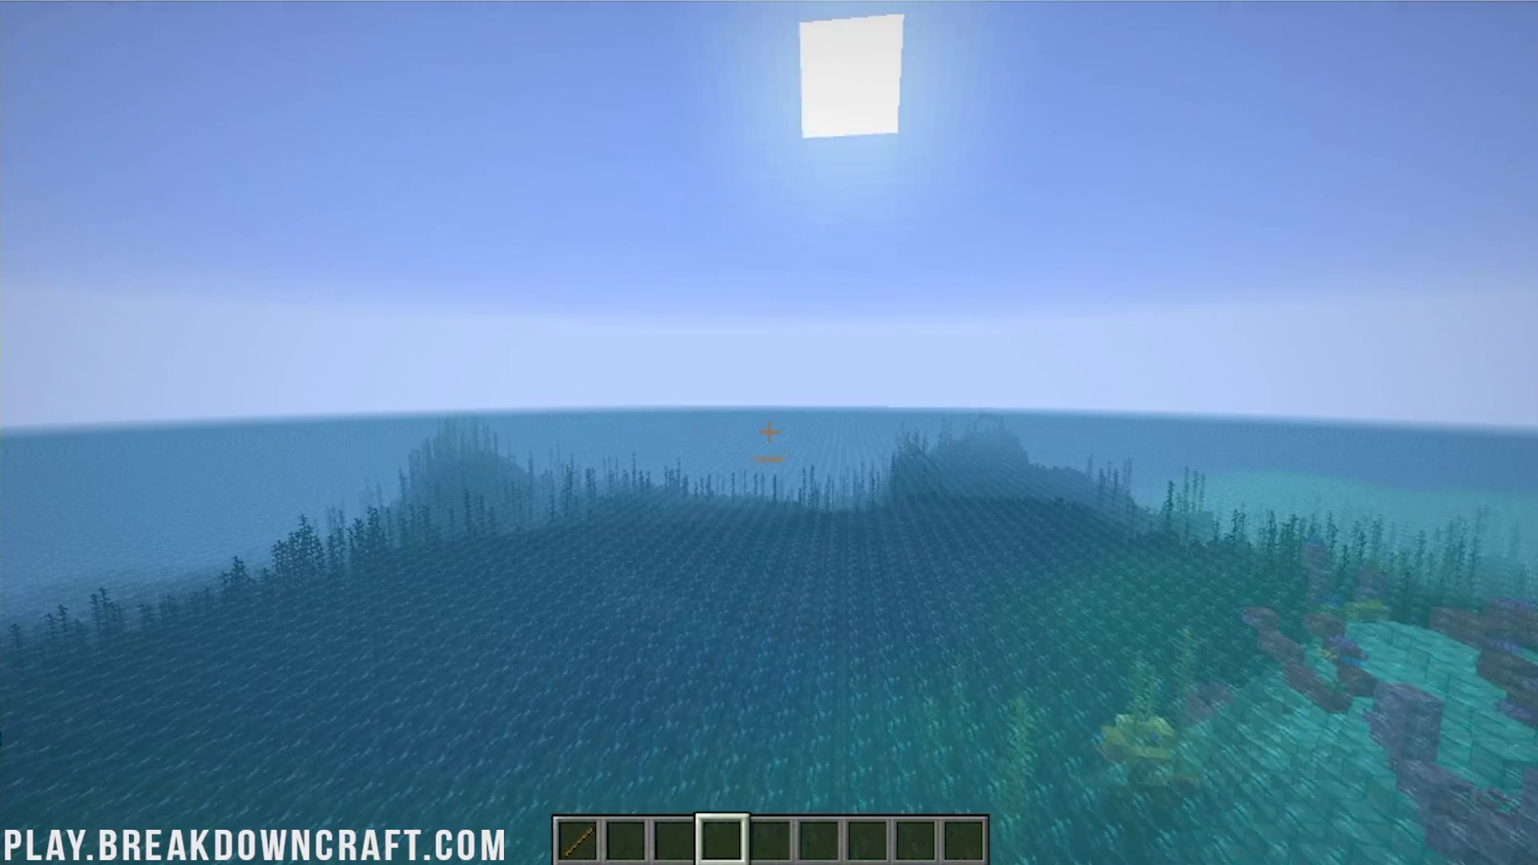
{"action": "key", "text": "m+c"}
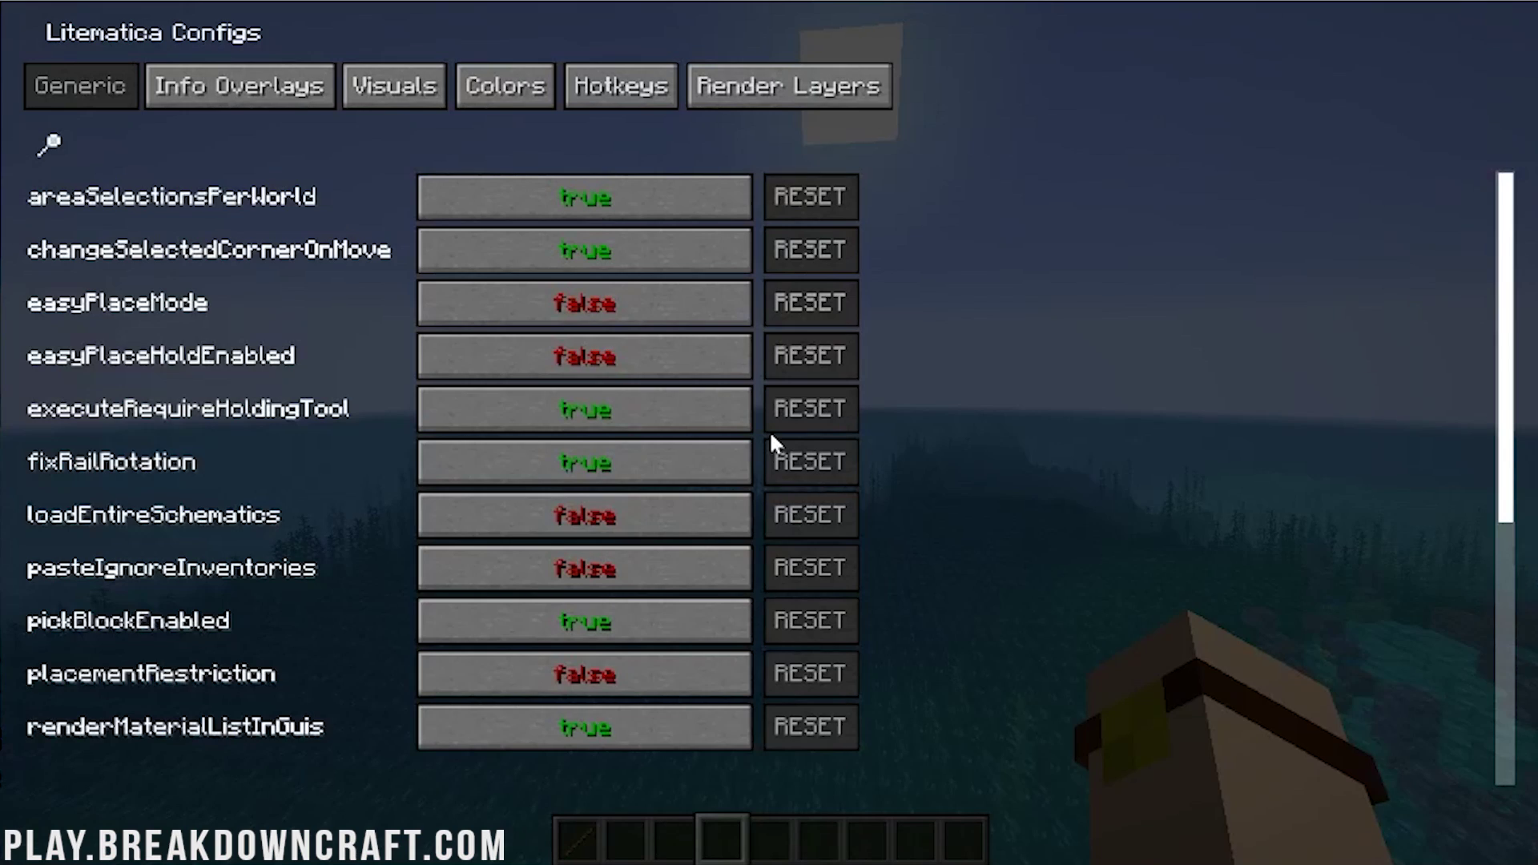
- Browse the Info Overlays, Visuals, Colors, Hotkeys and Render Layers config tabs, then close
{"action": "scroll", "coordinate": [214, 216], "scroll_direction": "down", "scroll_amount": 3}
{"action": "scroll", "coordinate": [221, 321], "scroll_direction": "down", "scroll_amount": 2}
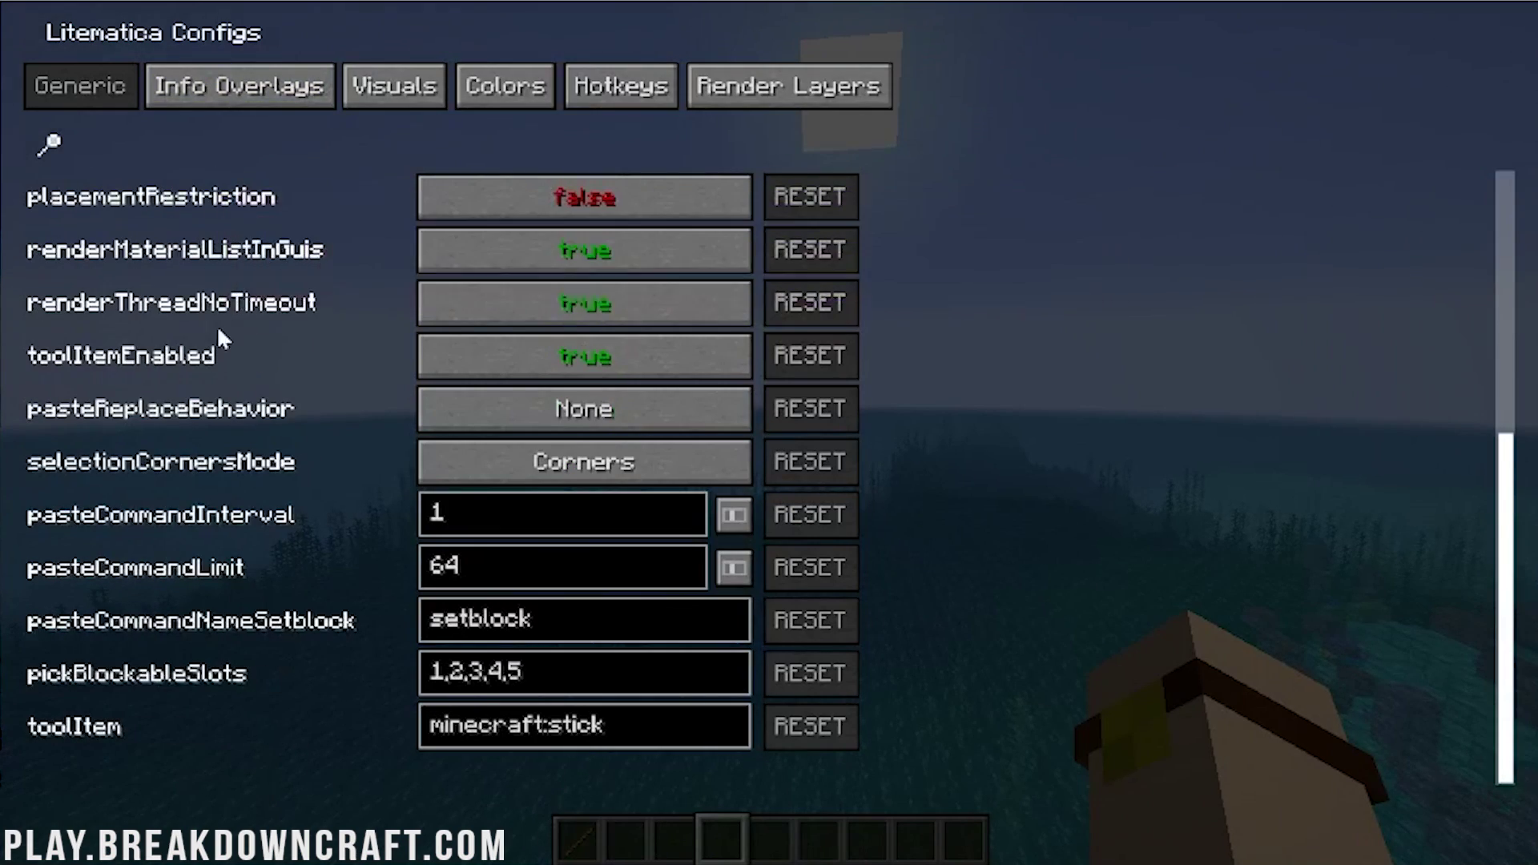
{"action": "scroll", "coordinate": [211, 363], "scroll_direction": "up", "scroll_amount": 5}
{"action": "left_click", "coordinate": [307, 99]}
{"action": "left_click", "coordinate": [393, 85]}
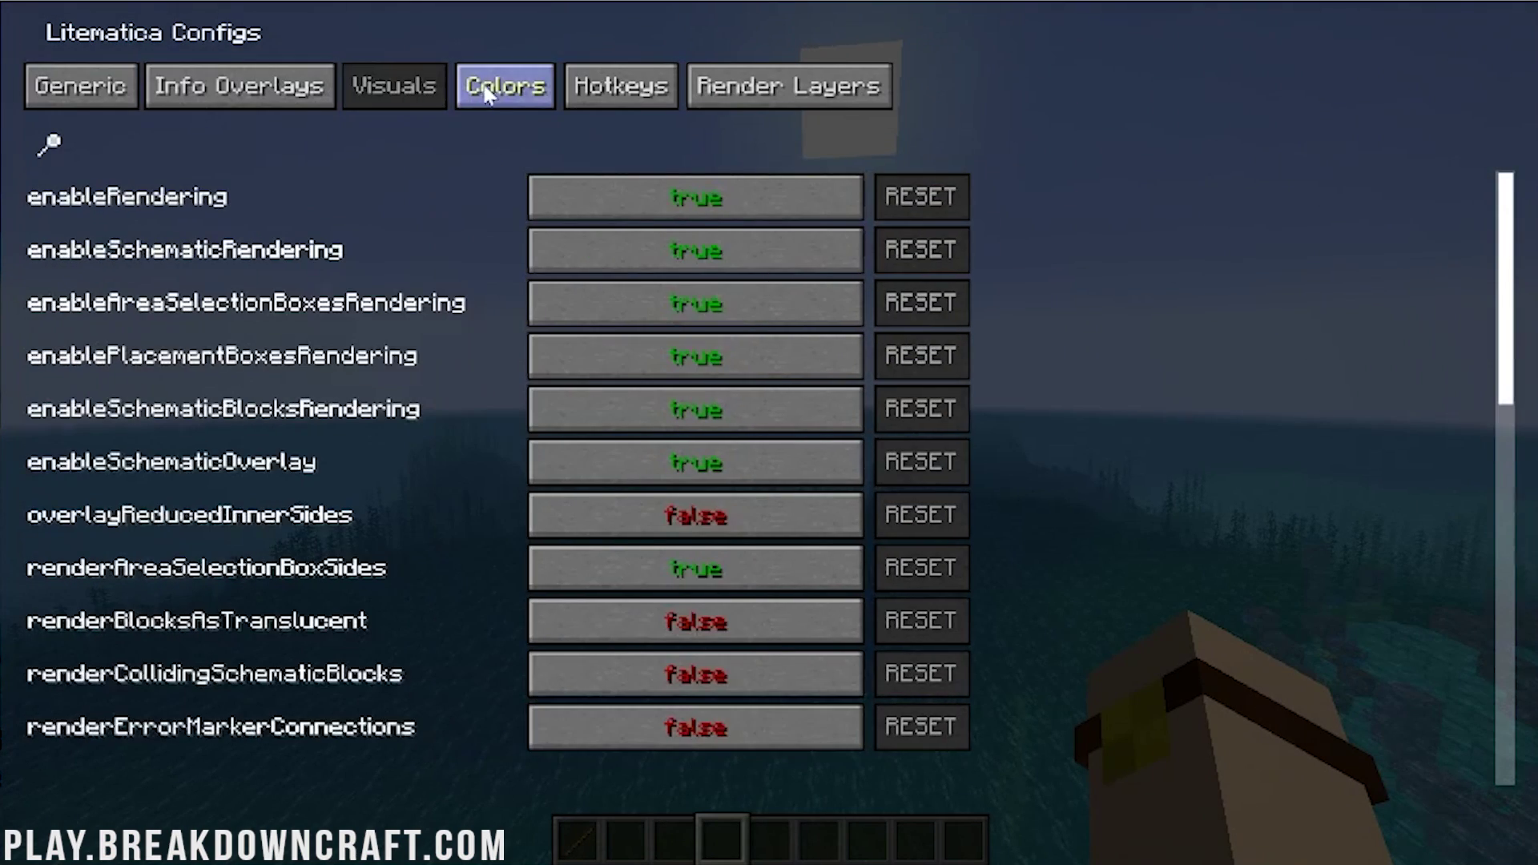
{"action": "left_click", "coordinate": [504, 86]}
{"action": "left_click", "coordinate": [621, 85]}
{"action": "left_click", "coordinate": [782, 87]}
{"action": "key", "text": "Escape"}
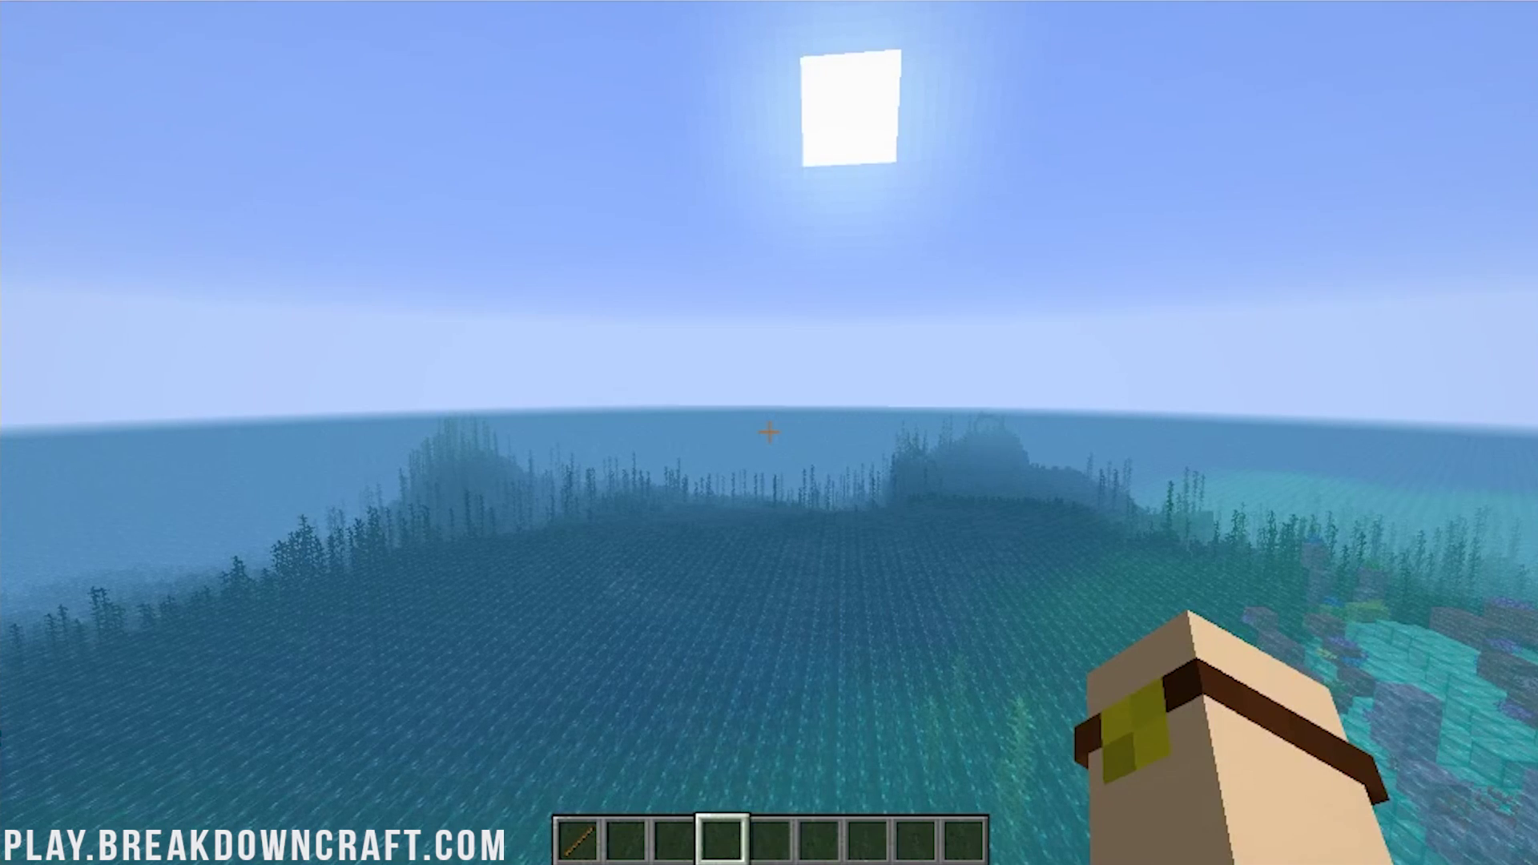
- Check the M menu, revisit Generic, Info Overlays, Colors and Hotkeys configs, then hold the stick in slot 1
{"action": "key", "text": "m"}
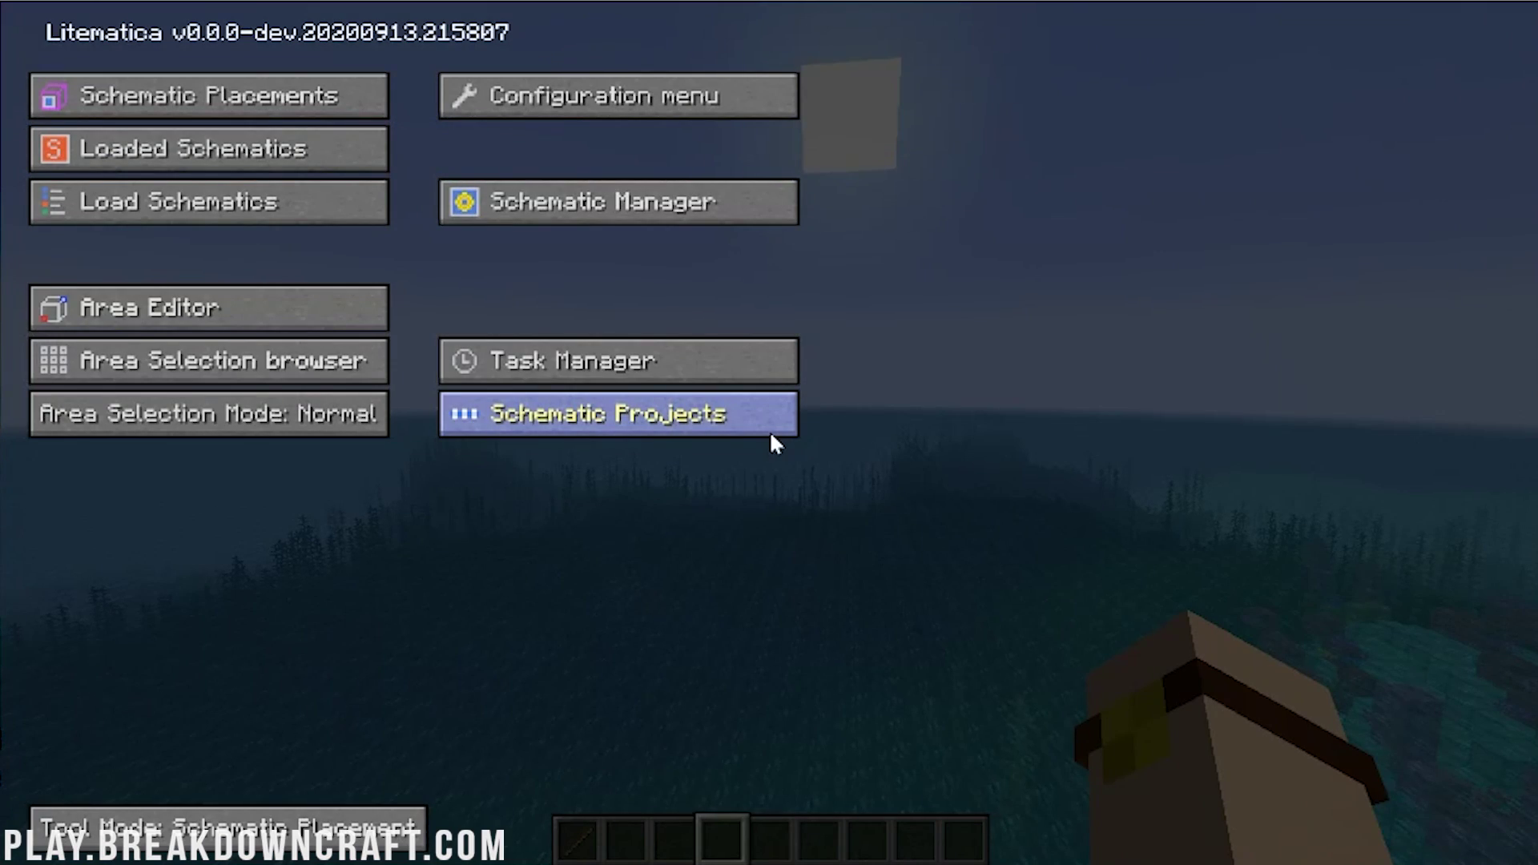
{"action": "key", "text": "Escape"}
{"action": "key", "text": "m+c"}
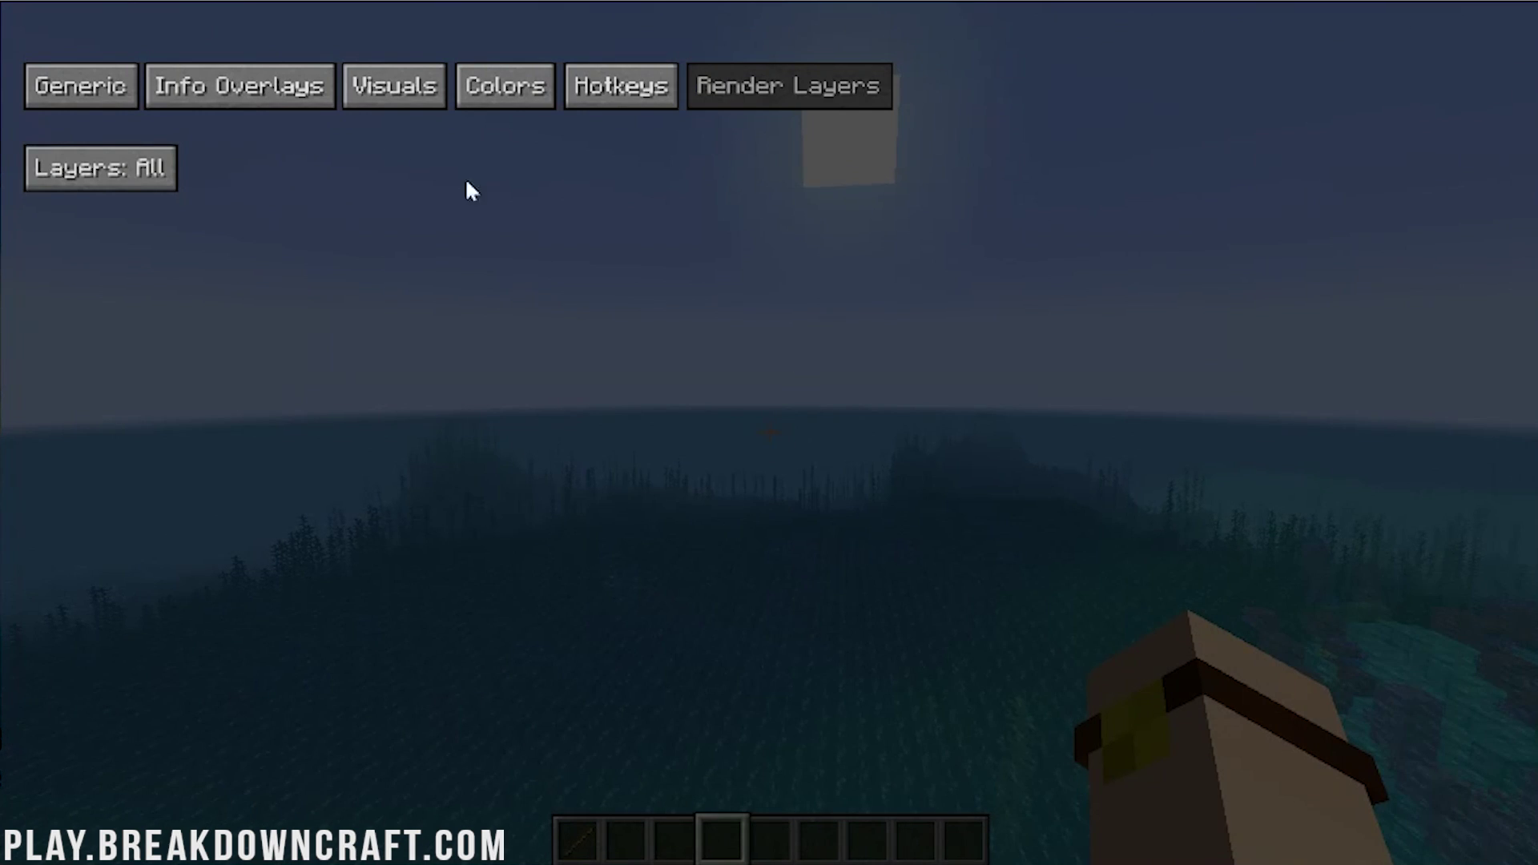
{"action": "left_click", "coordinate": [80, 86]}
{"action": "left_click", "coordinate": [239, 85]}
{"action": "left_click", "coordinate": [528, 90]}
{"action": "left_click", "coordinate": [583, 98]}
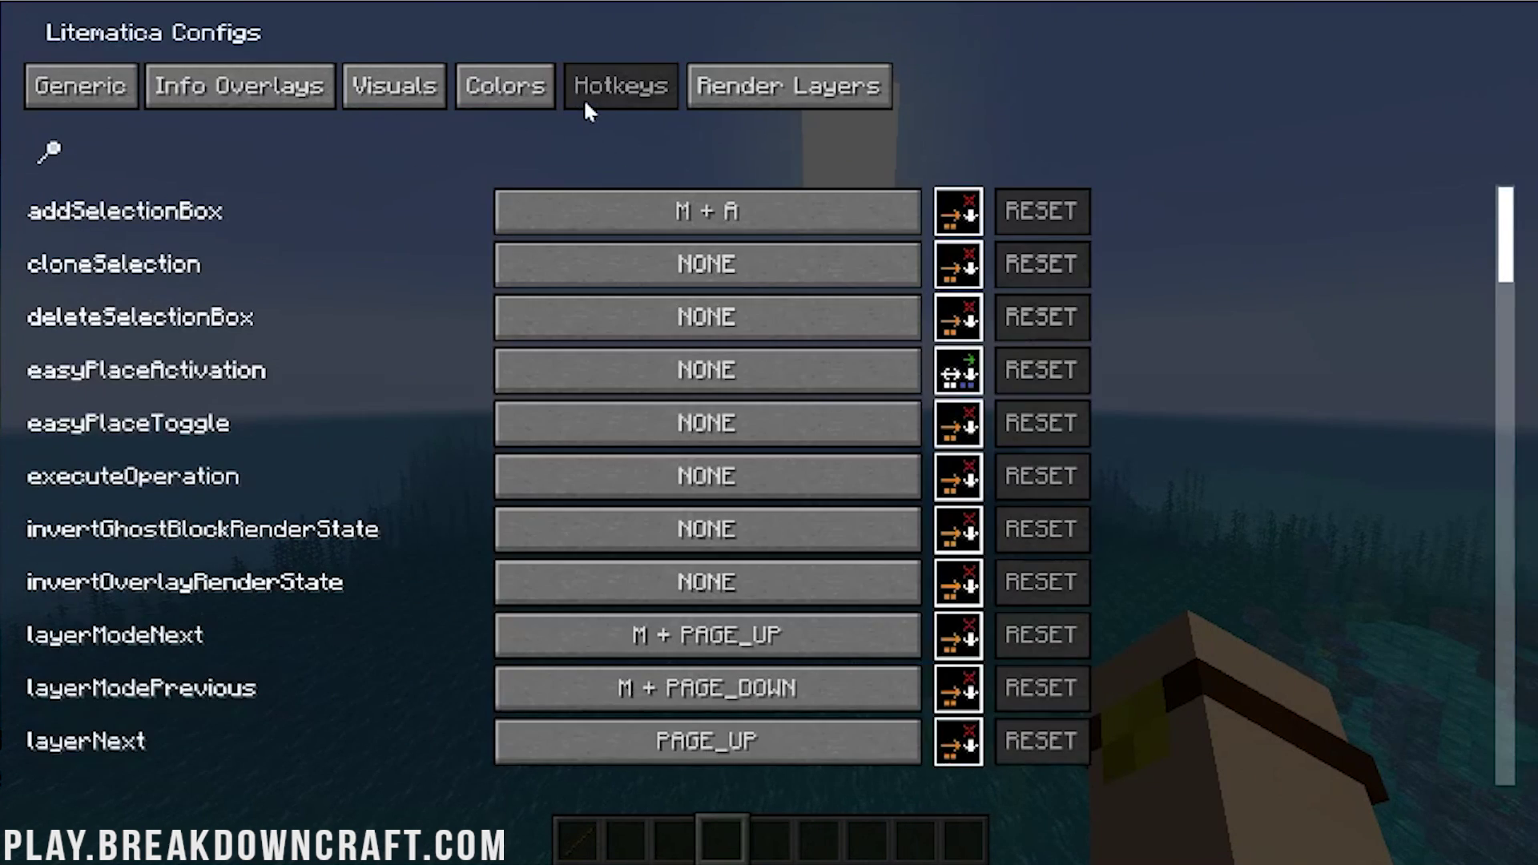
{"action": "key", "text": "Escape"}
{"action": "key", "text": "9"}
{"action": "key", "text": "1"}
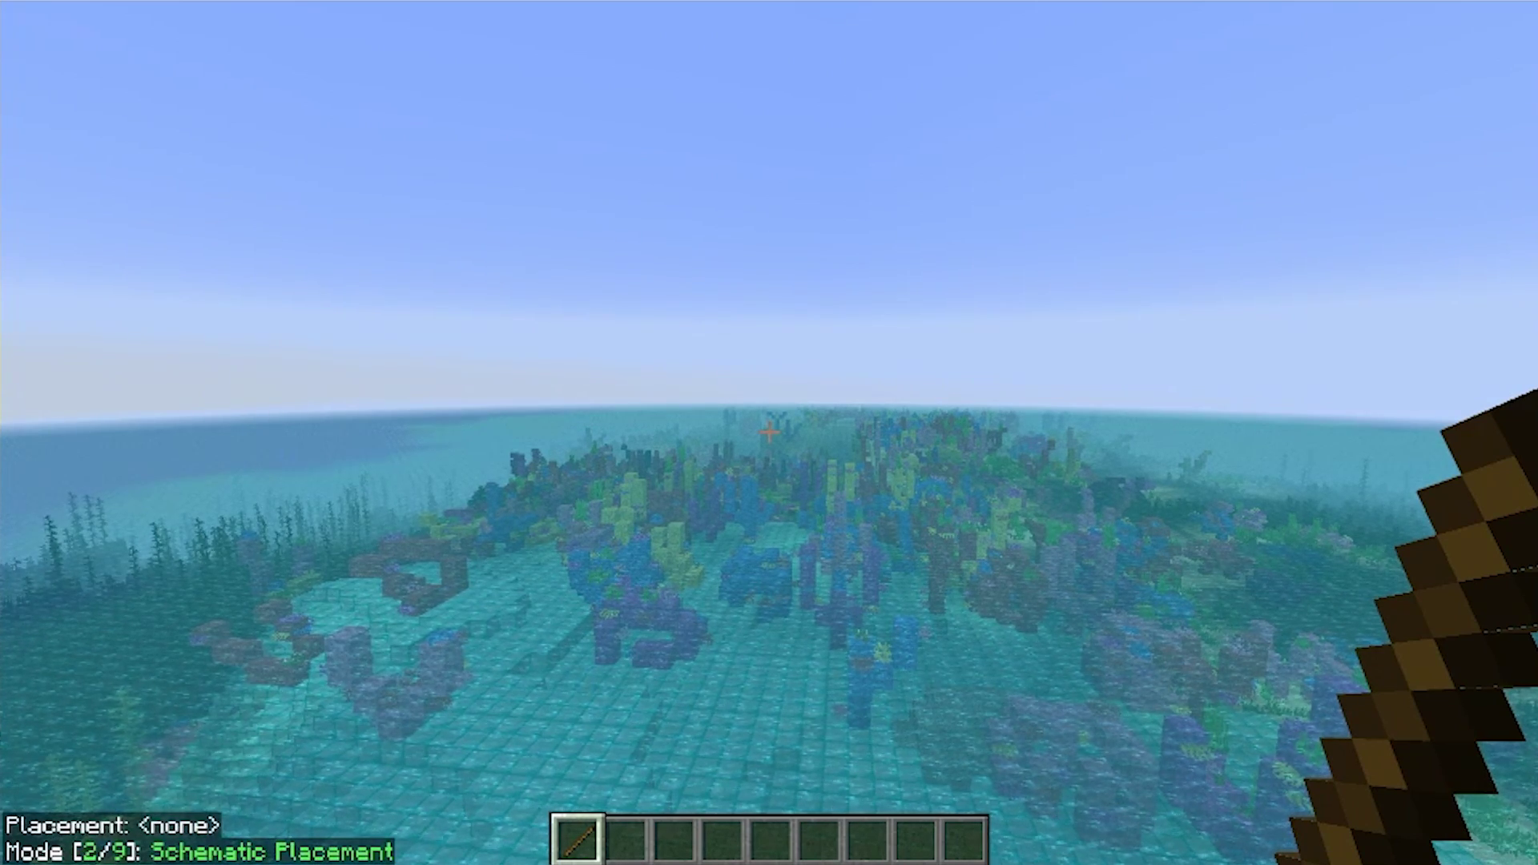
- Open and close the chat and the advancements screen
{"action": "key", "text": "slash"}
{"action": "type", "text": "k"}
{"action": "key", "text": "Escape"}
{"action": "key", "text": "Escape"}
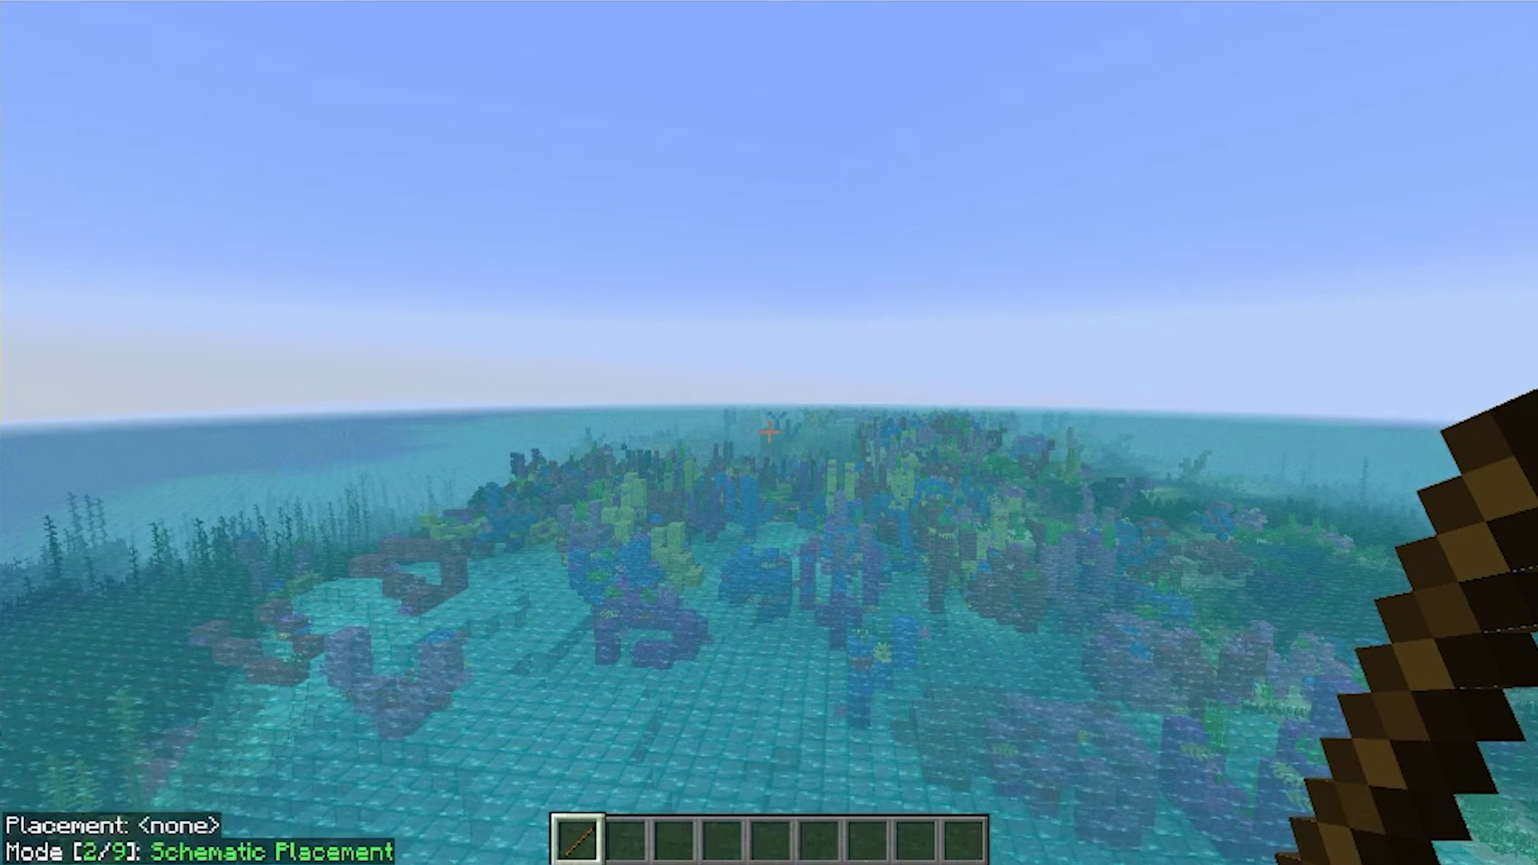
{"action": "key", "text": "l"}
{"action": "key", "text": "Escape"}
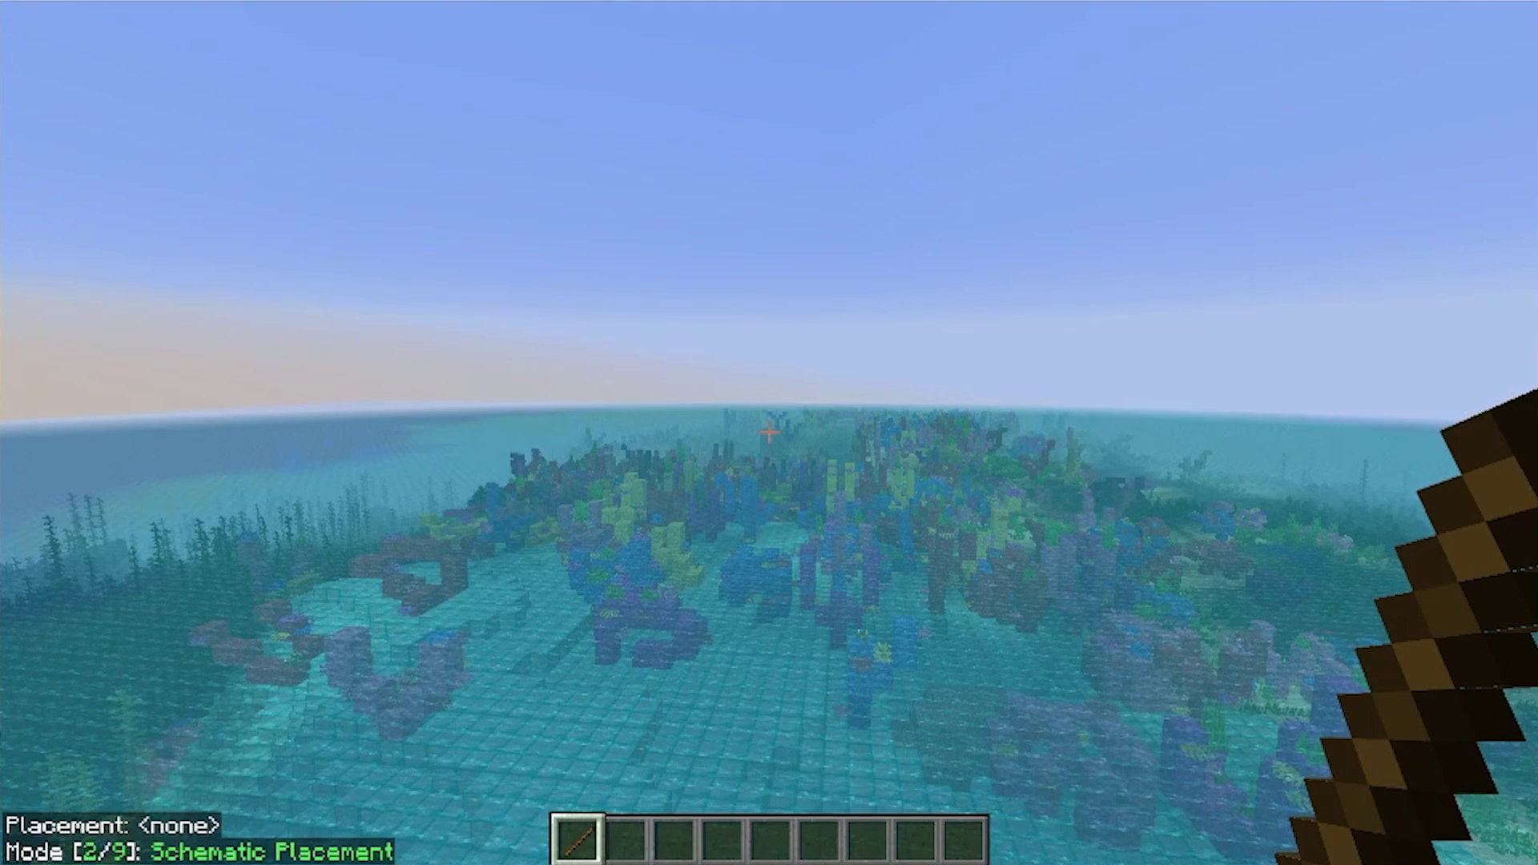
- Reopen the Litematica main menu and go to Schematic Placements
{"action": "key", "text": "m"}
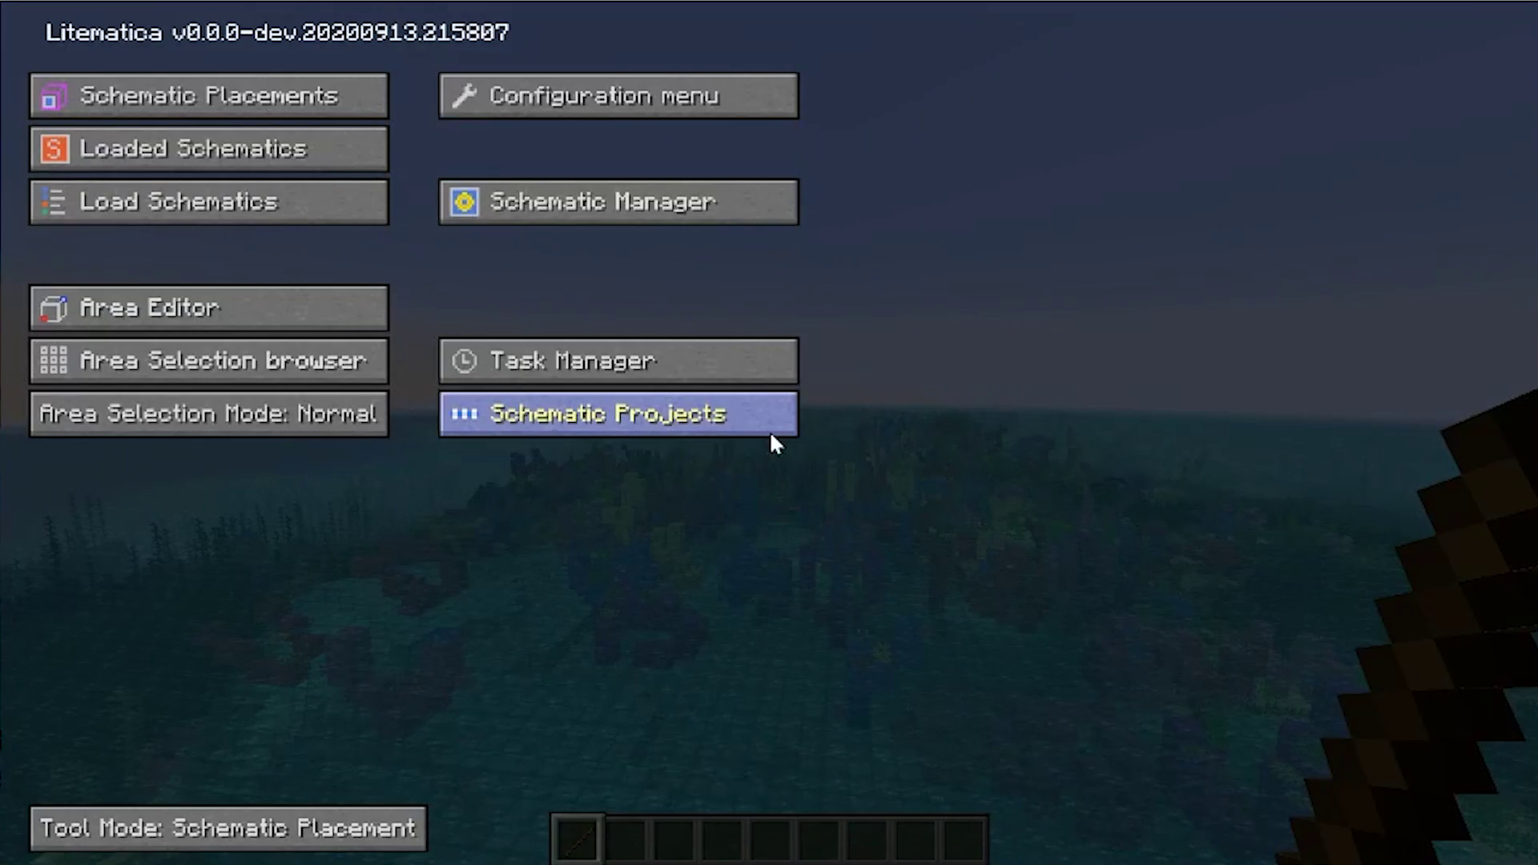
{"action": "key", "text": "Escape"}
{"action": "key", "text": "m+c"}
{"action": "key", "text": "Escape"}
{"action": "key", "text": "m"}
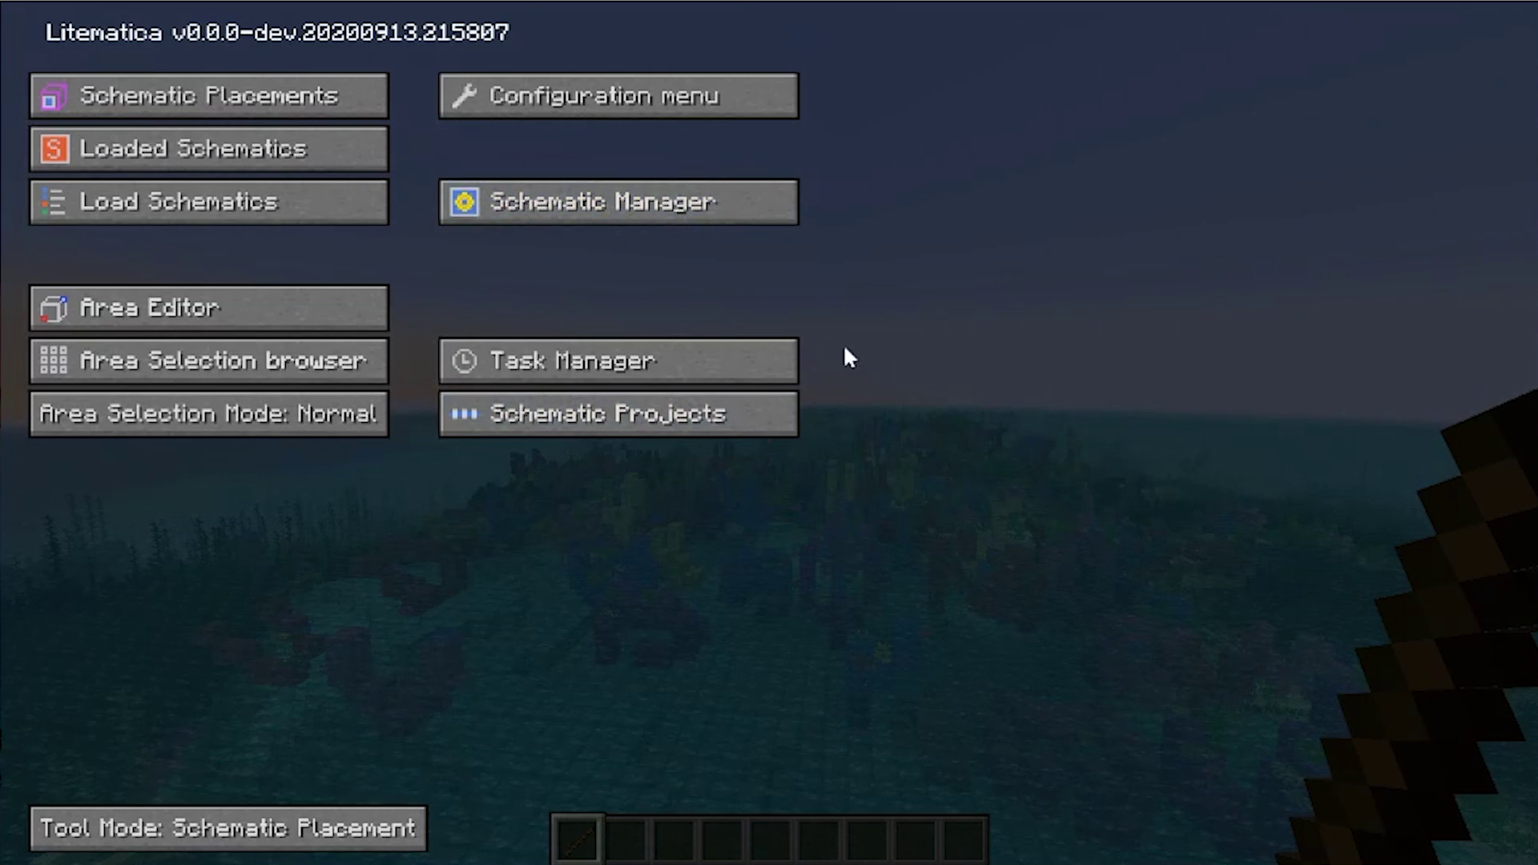
{"action": "left_click", "coordinate": [241, 98]}
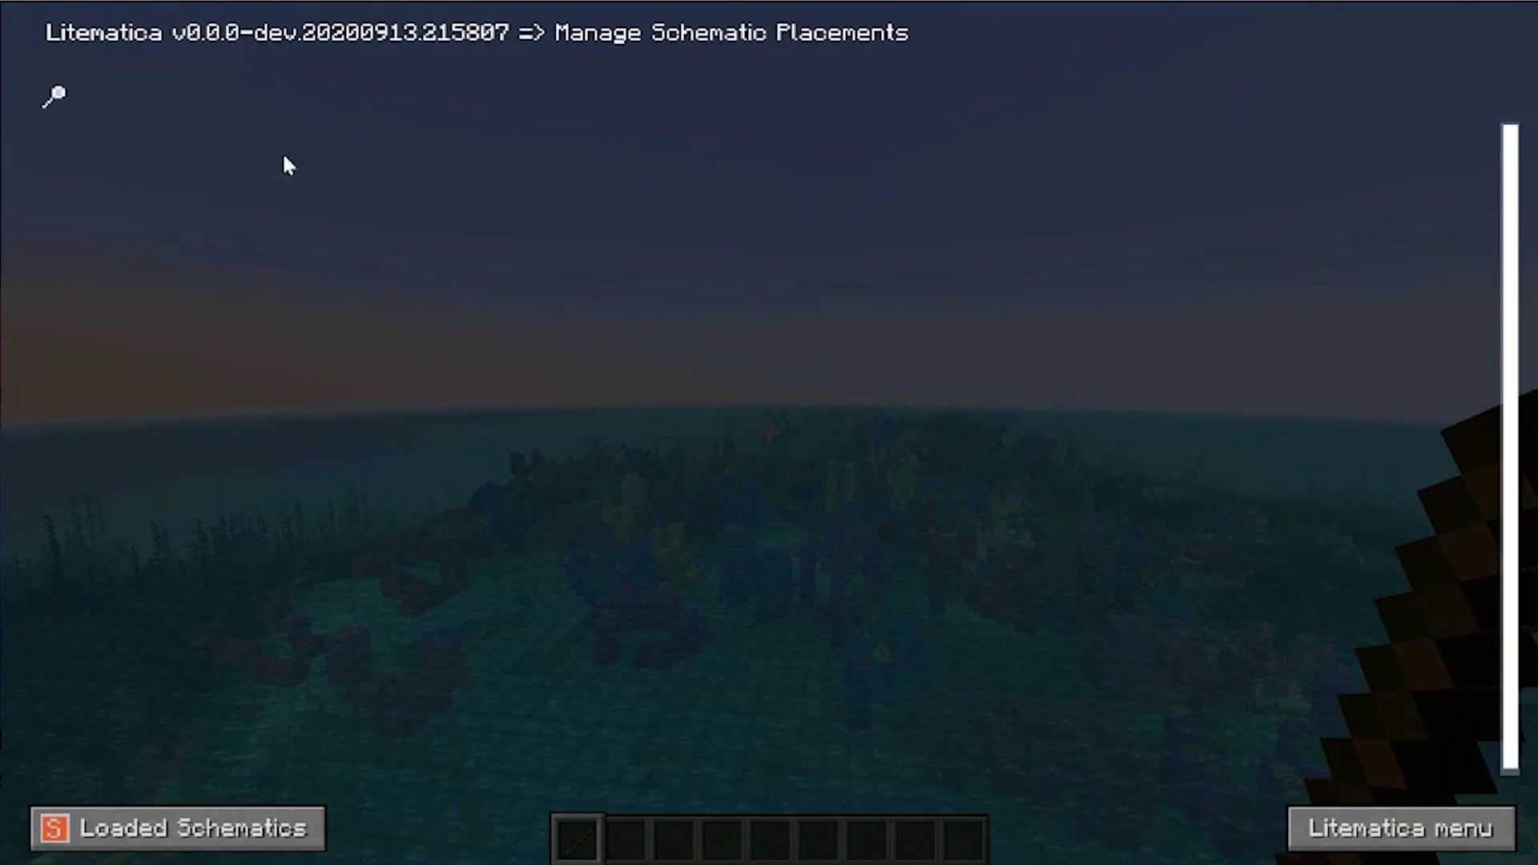
- View Loaded Schematics and the Load Schematics browser, cancel a new folder, then exit Litematica
{"action": "left_click", "coordinate": [72, 841]}
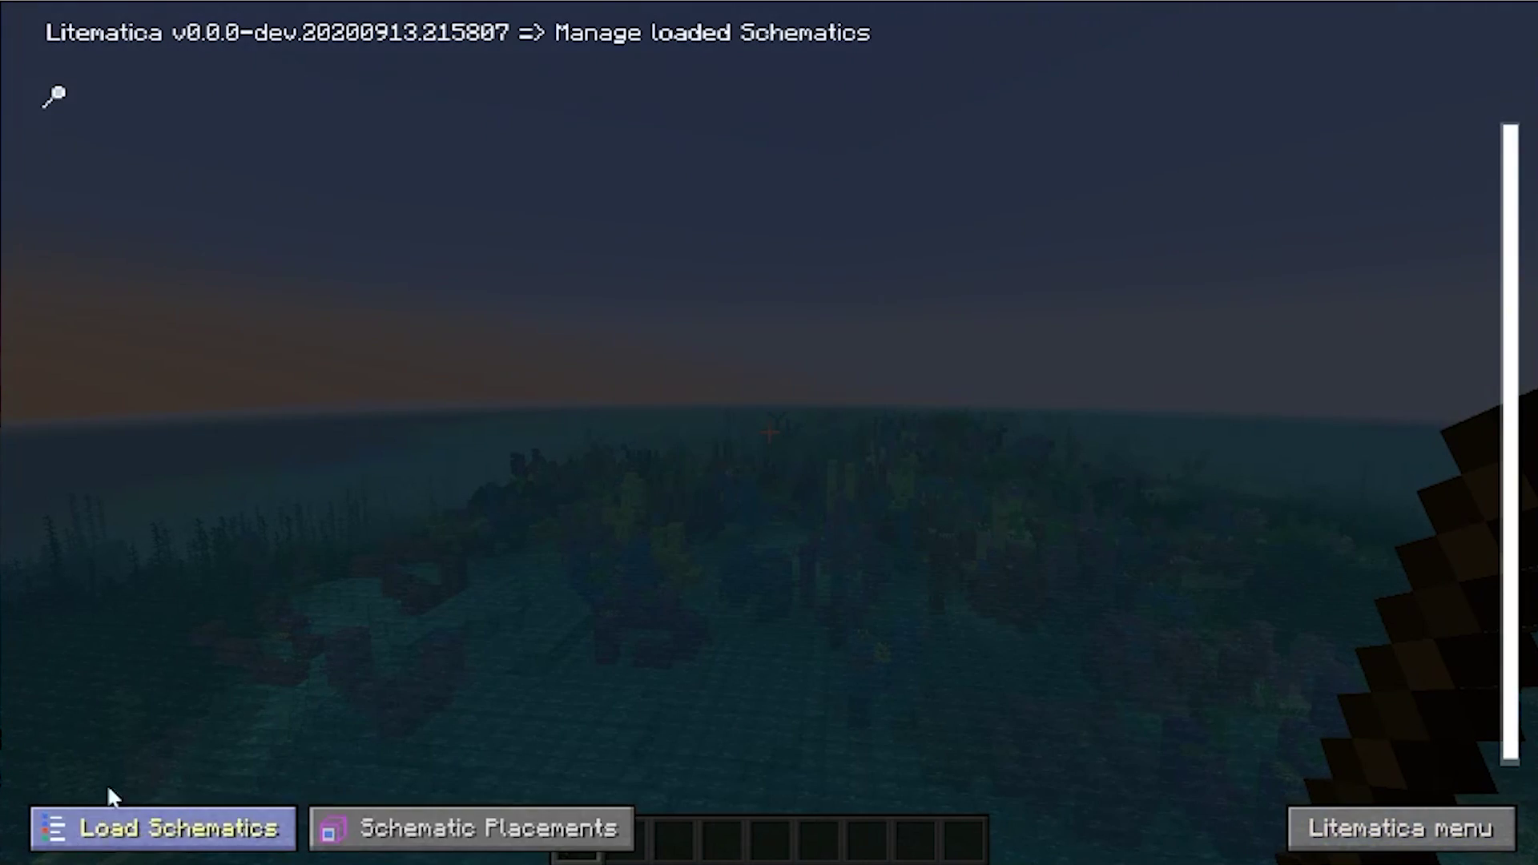
{"action": "left_click", "coordinate": [228, 837]}
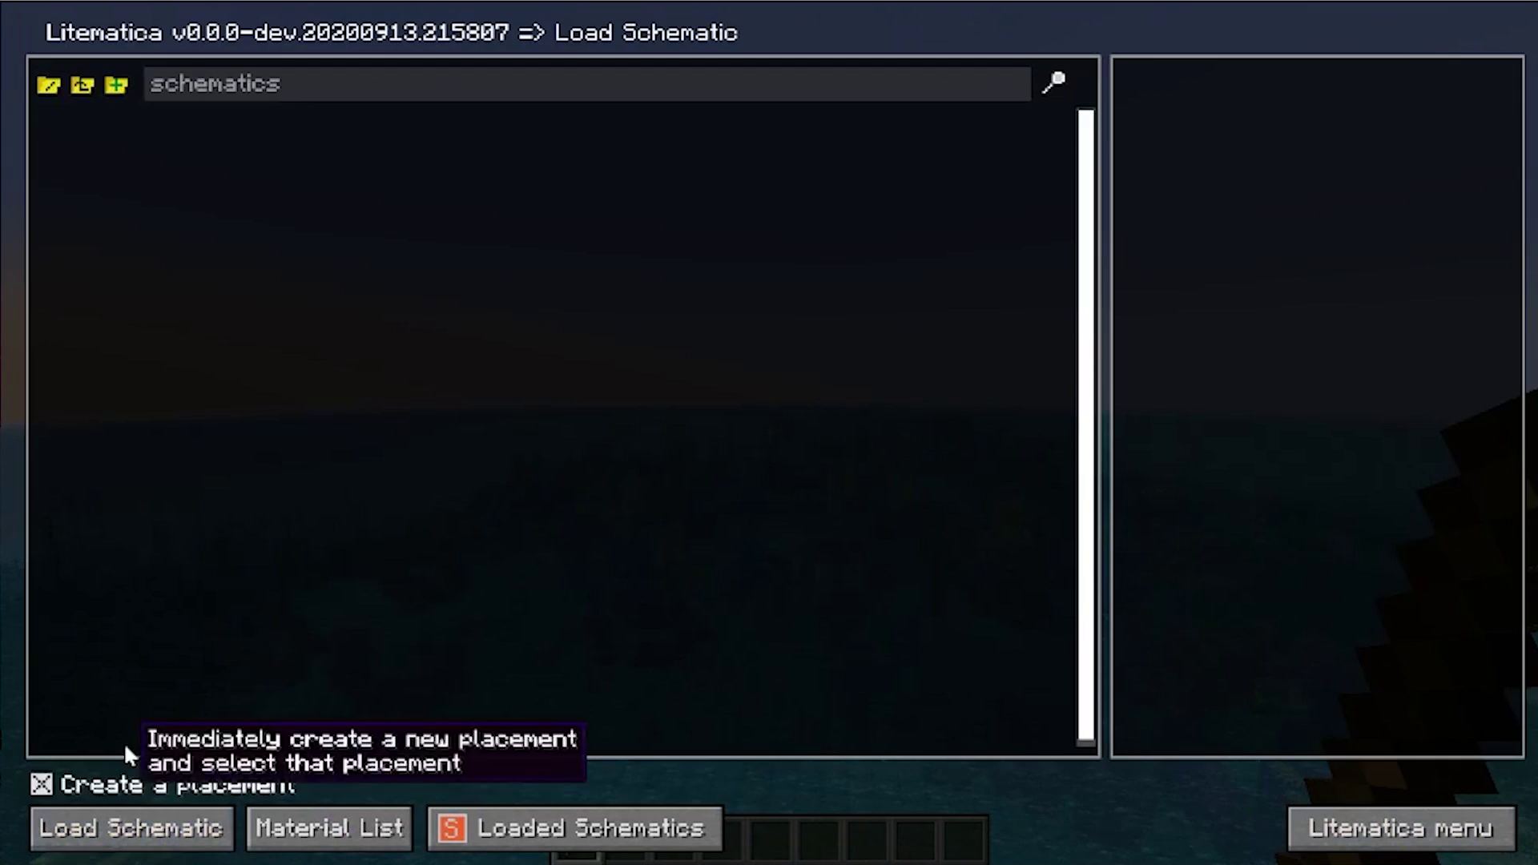
{"action": "left_click", "coordinate": [116, 84]}
{"action": "left_click", "coordinate": [721, 519]}
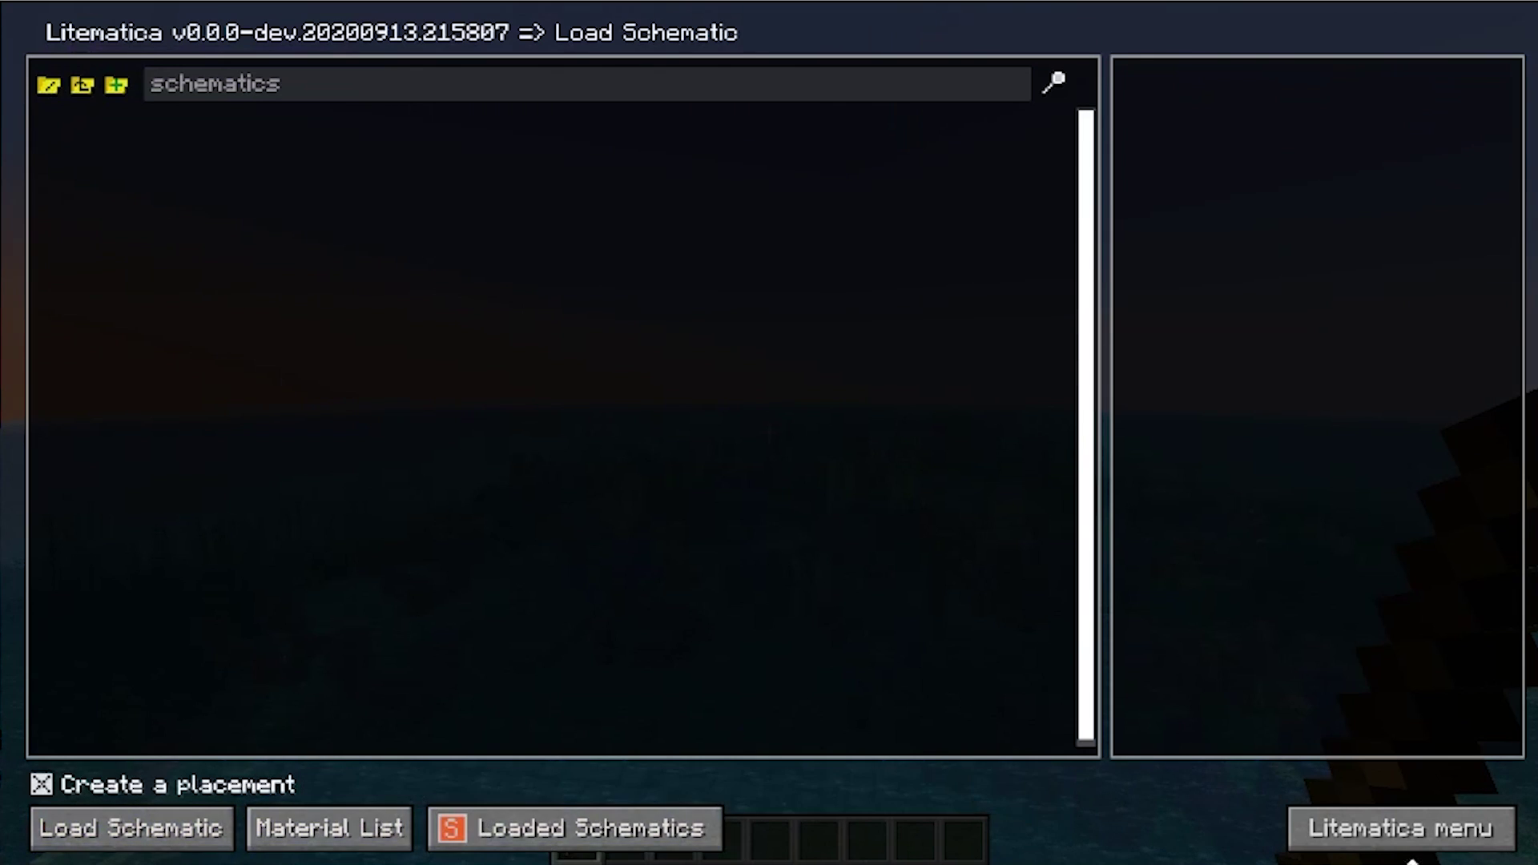
{"action": "left_click", "coordinate": [1416, 832]}
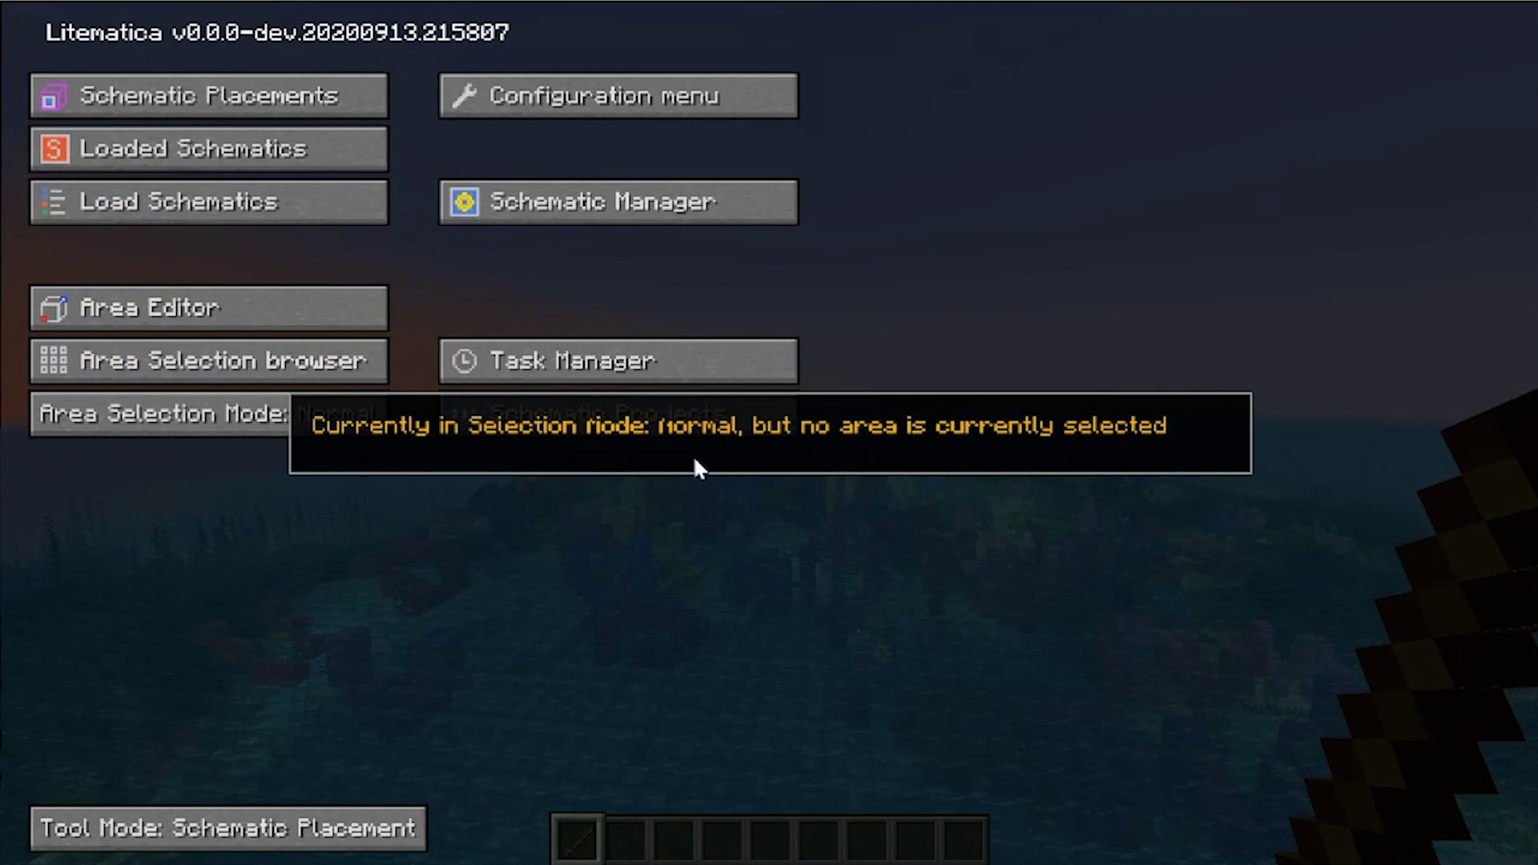
{"action": "key", "text": "Escape"}
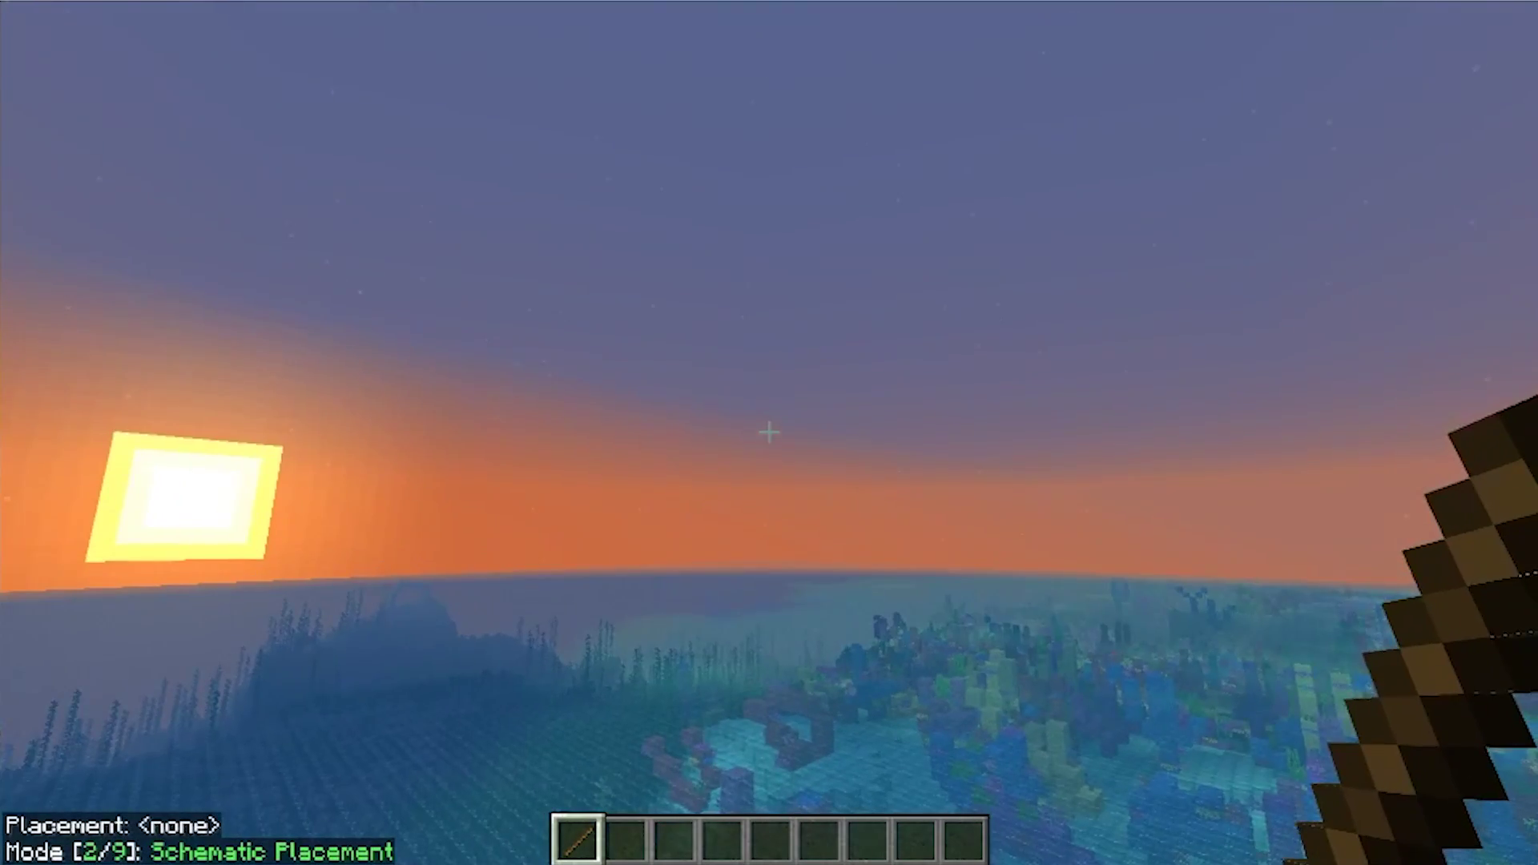
- Dive into the water and resurface, then switch to the empty hotbar slot and back to the stick
{"action": "key", "text": "shift"}
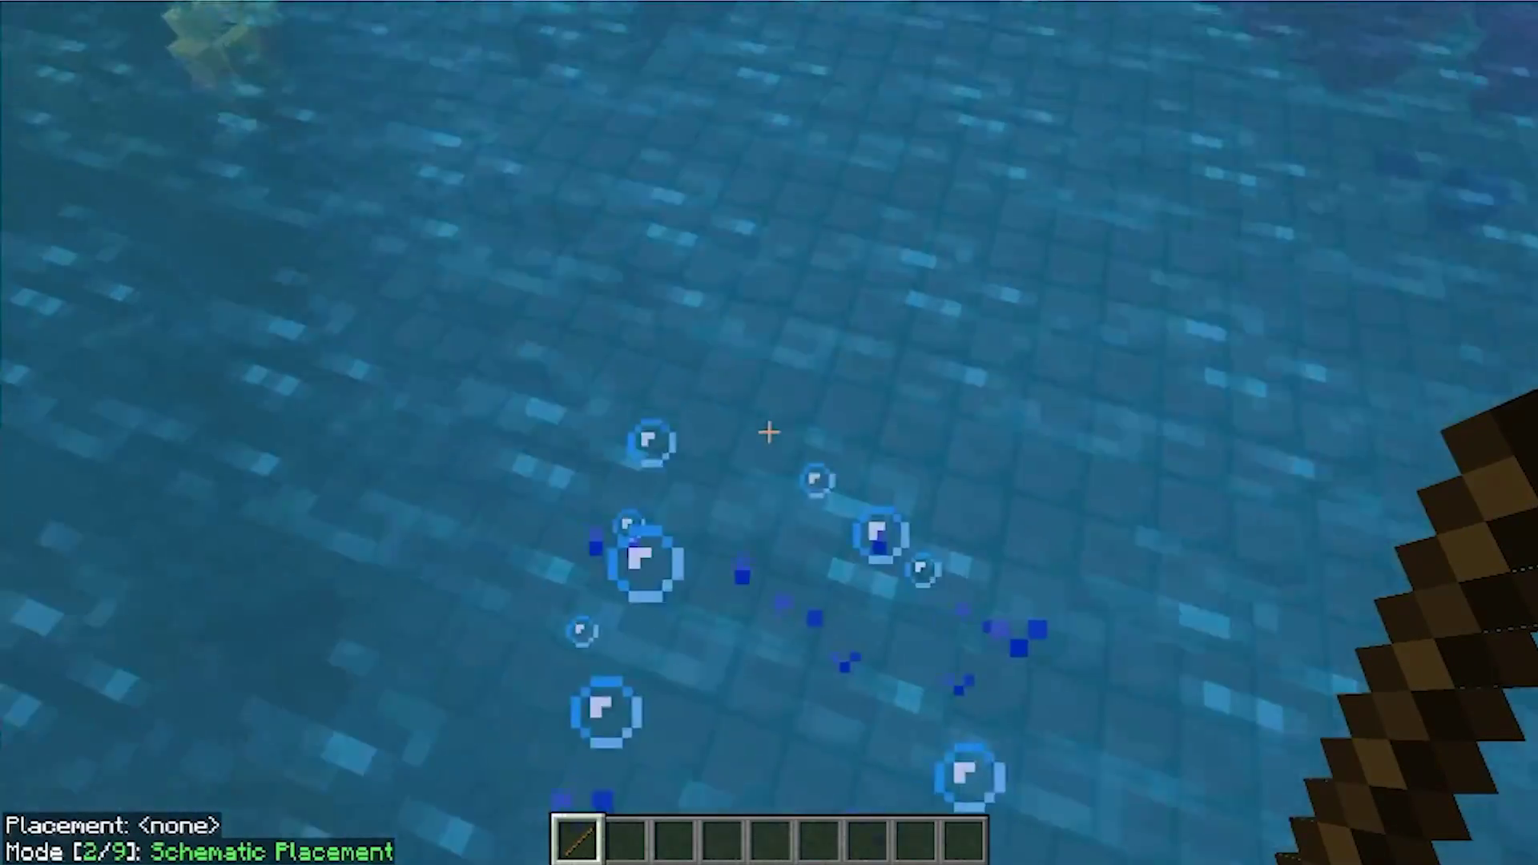
{"action": "key", "text": "space"}
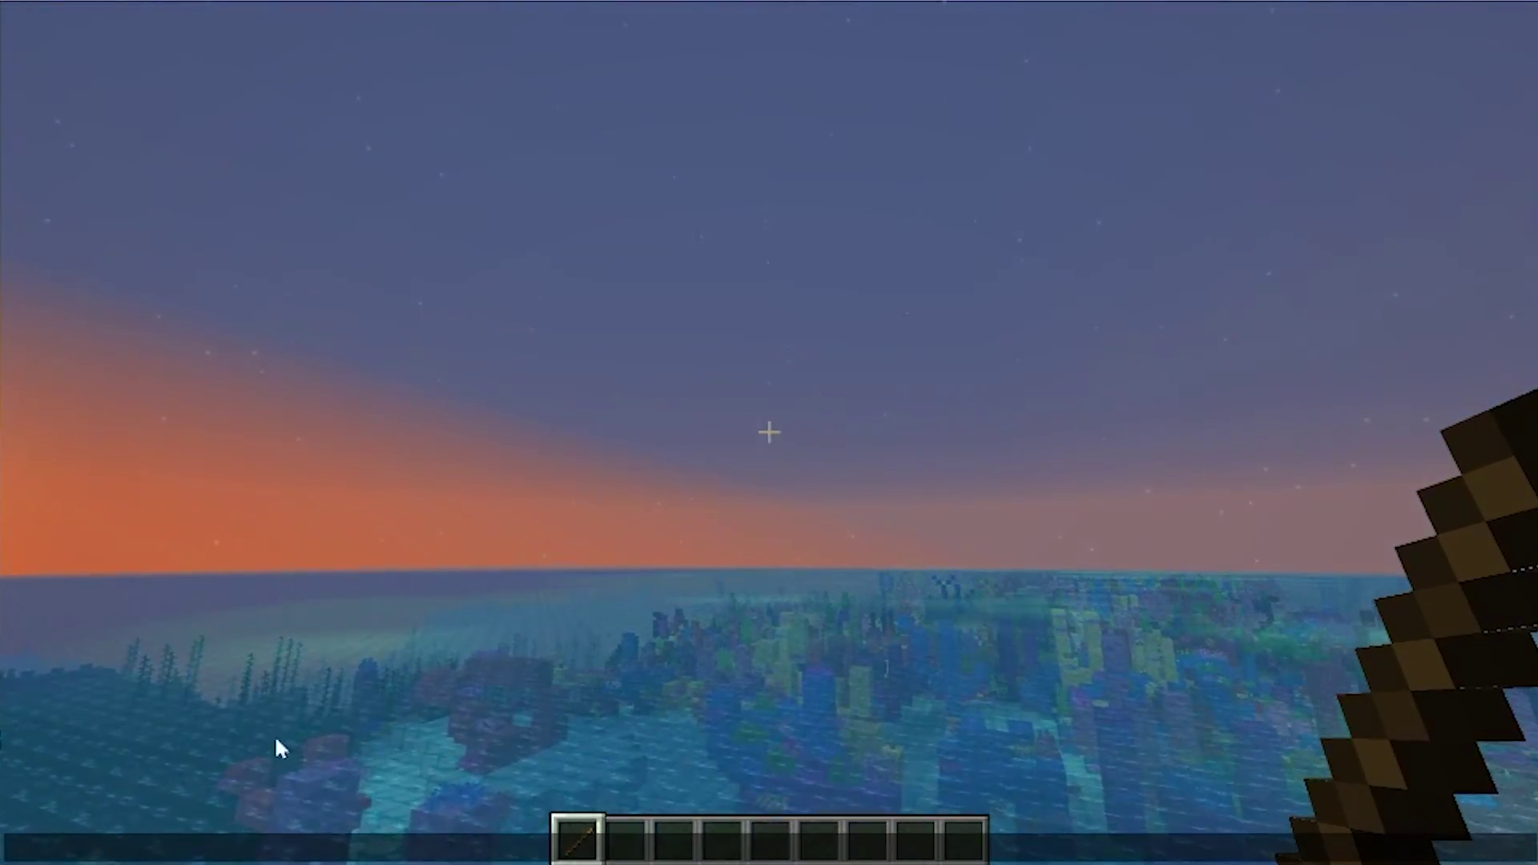
{"action": "key", "text": "2"}
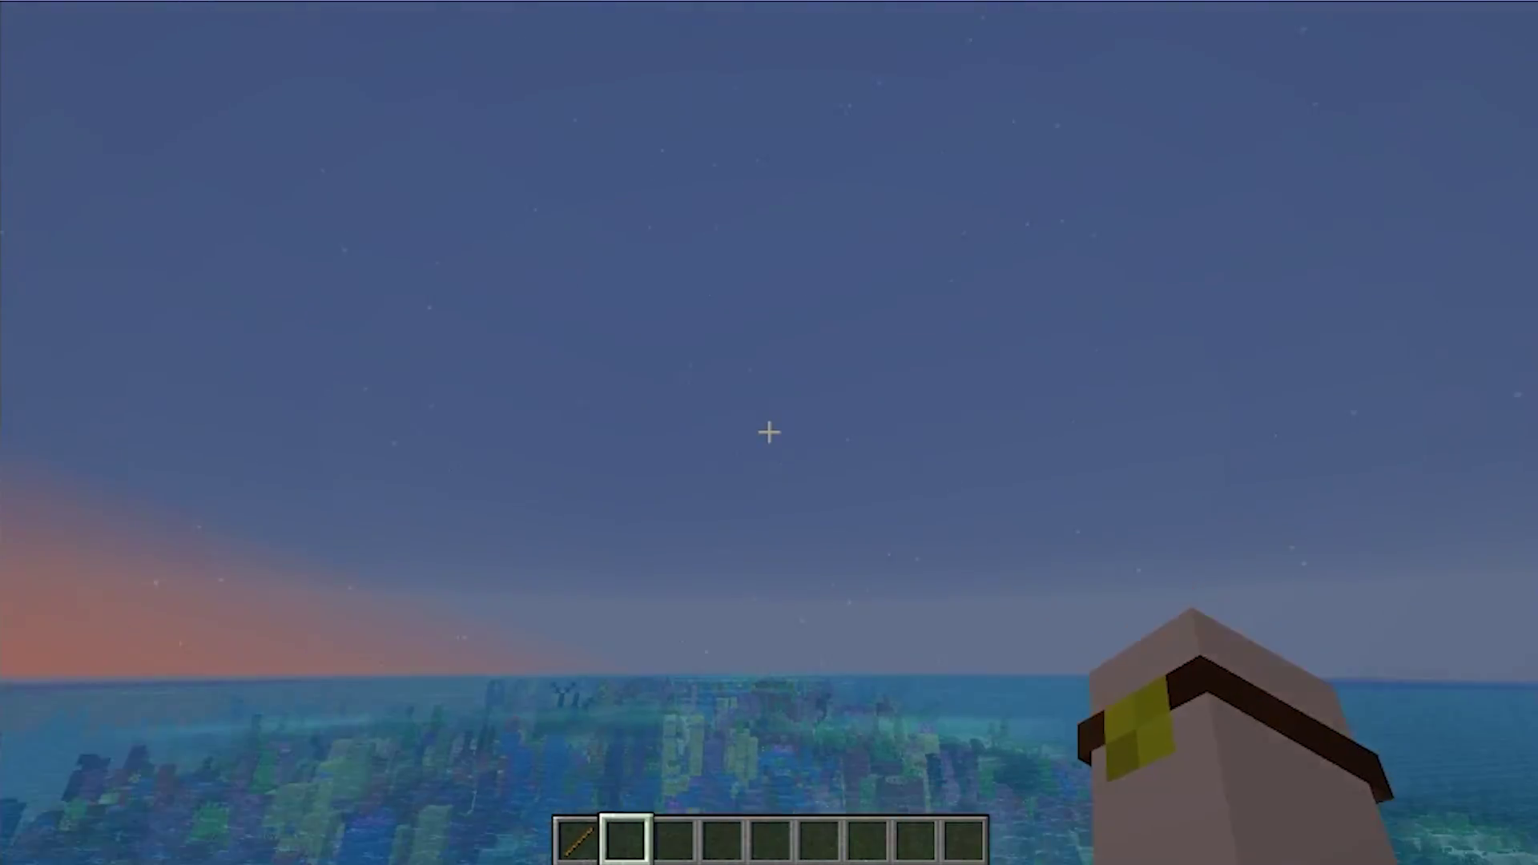
{"action": "key", "text": "1"}
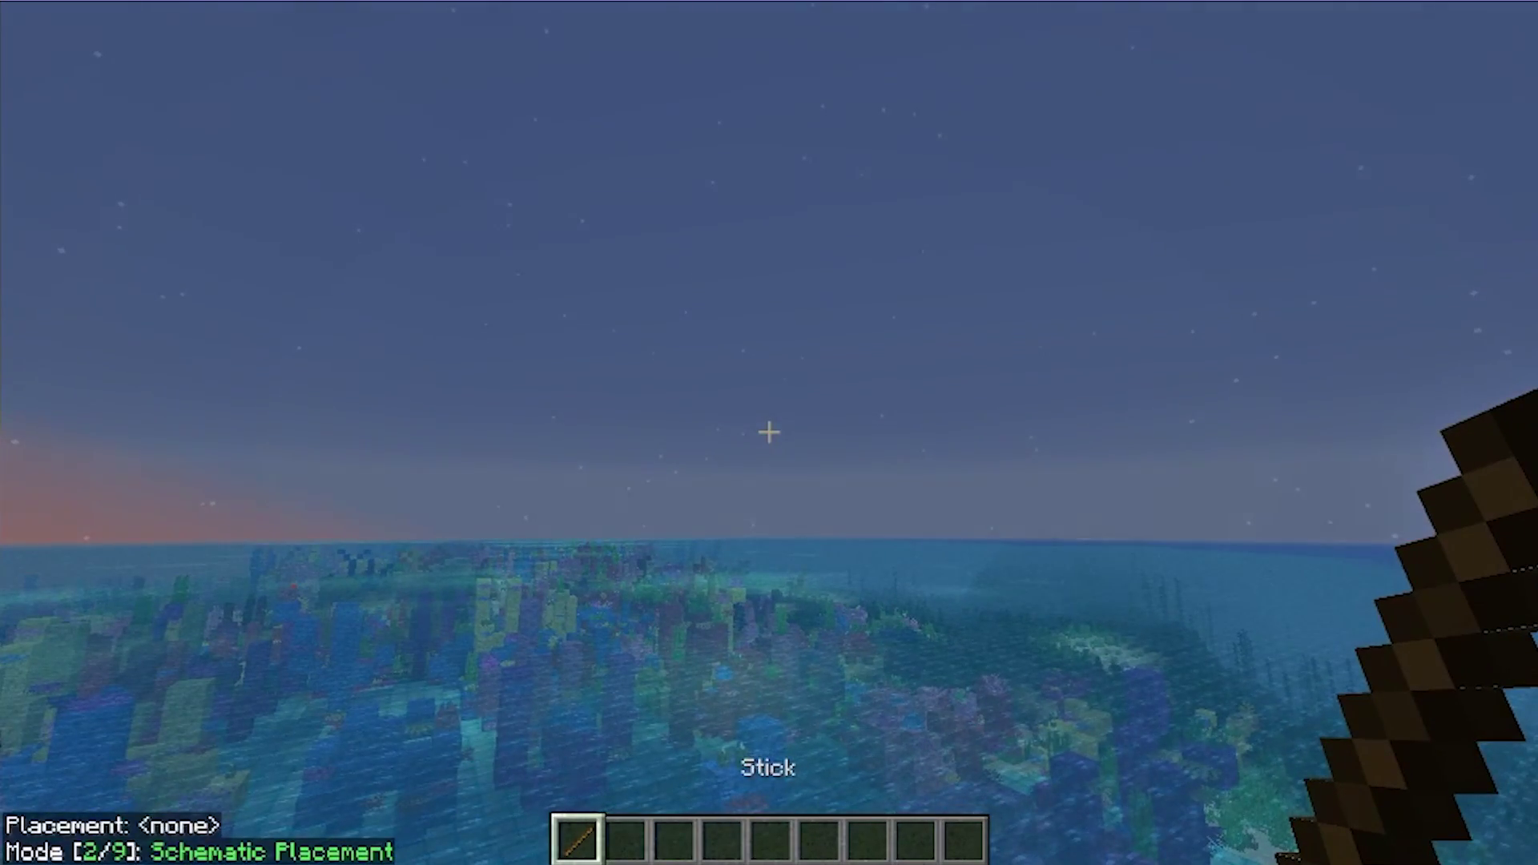
- Open the Litematica menu with M and look at the empty Schematic Manager
{"action": "key", "text": "m"}
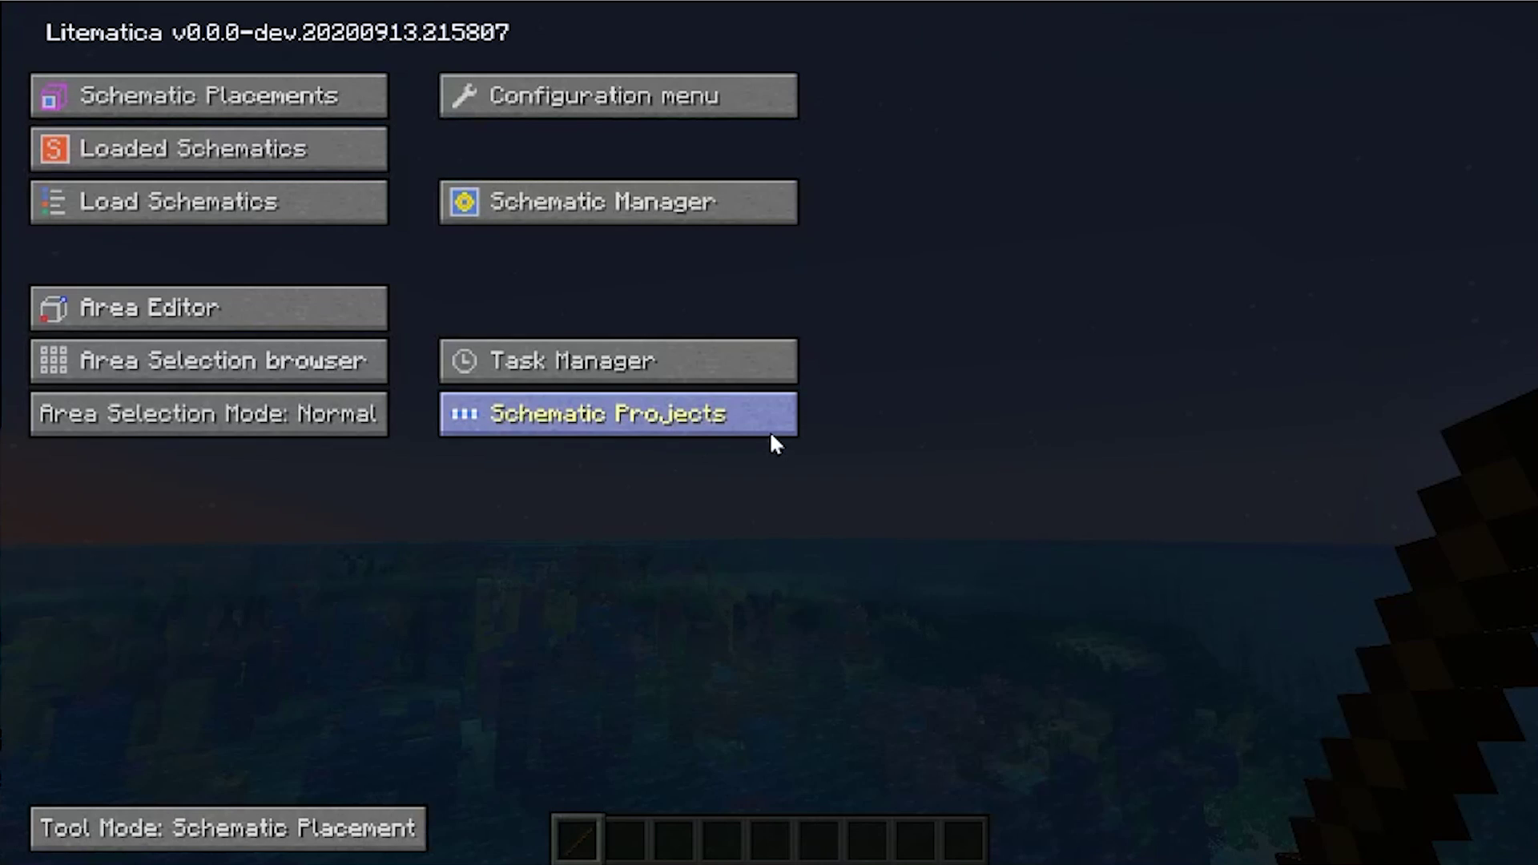
{"action": "left_click", "coordinate": [566, 223]}
{"action": "key", "text": "Escape"}
- Scroll through the Configuration hotkey list, close it, and reopen the Litematica main menu
{"action": "left_click", "coordinate": [534, 99]}
{"action": "scroll", "coordinate": [497, 188], "scroll_direction": "down", "scroll_amount": 5}
{"action": "key", "text": "Escape"}
{"action": "key", "text": "m"}
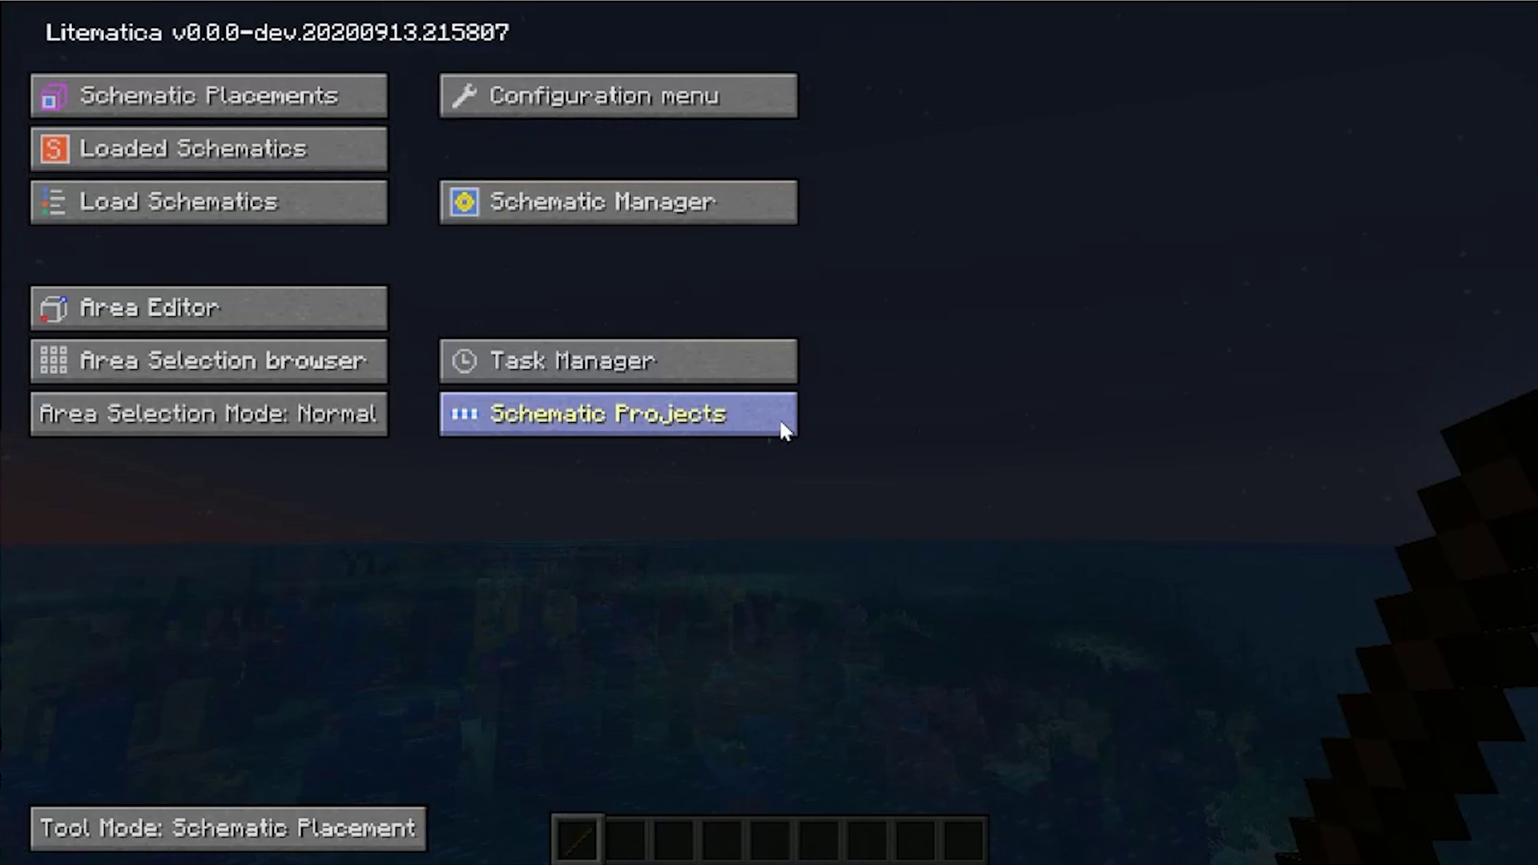